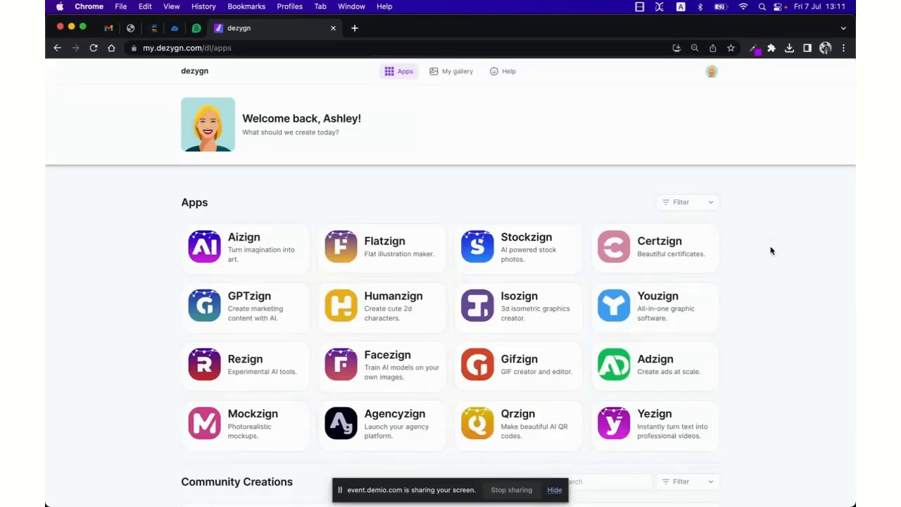
Step: Open GPTzign's New campaign form and focus its brand name field
left_click(265, 310)
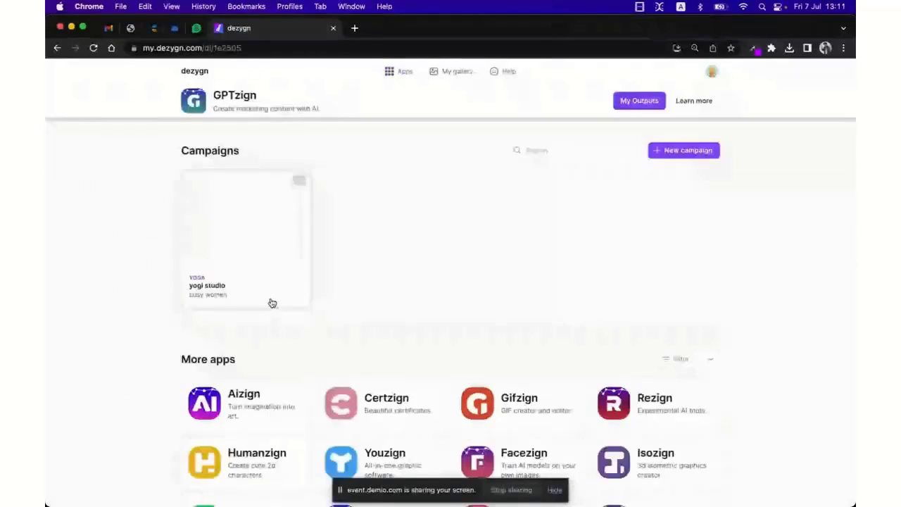
left_click(692, 157)
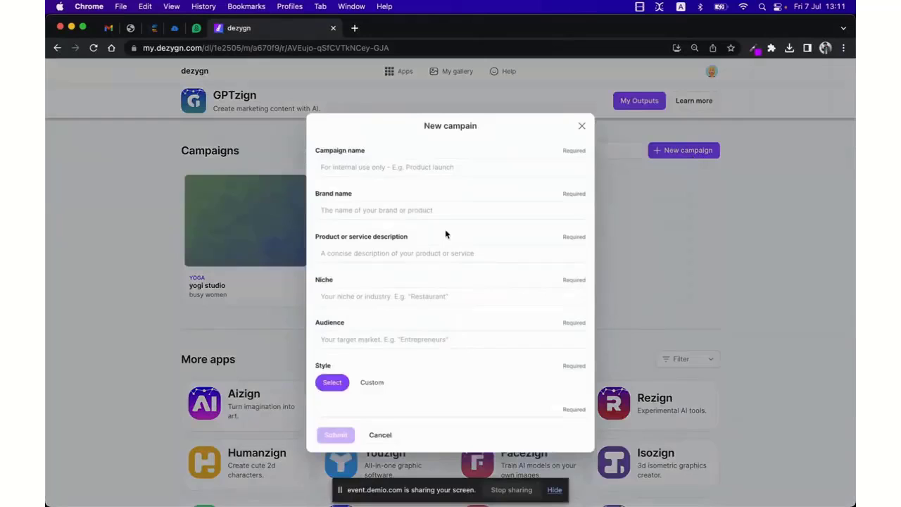
left_click(396, 215)
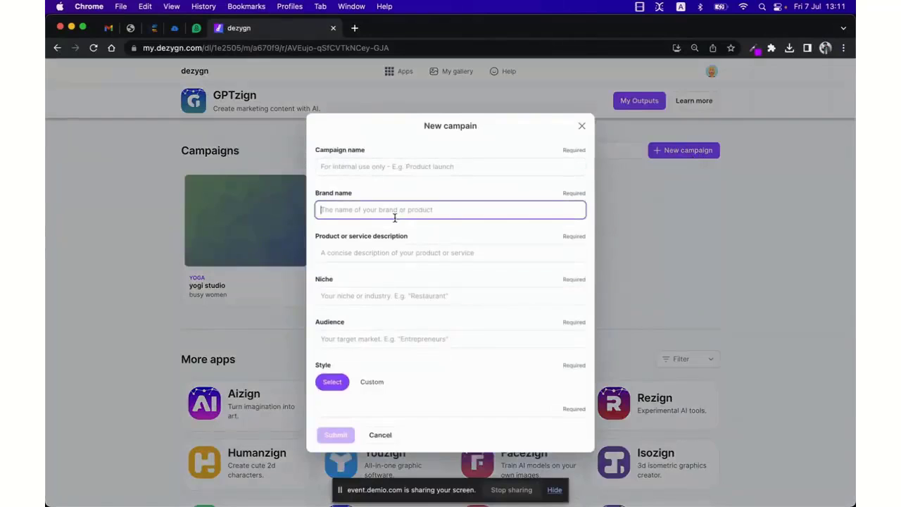
scroll(393, 208, "down", 2)
scroll(391, 201, "up", 1)
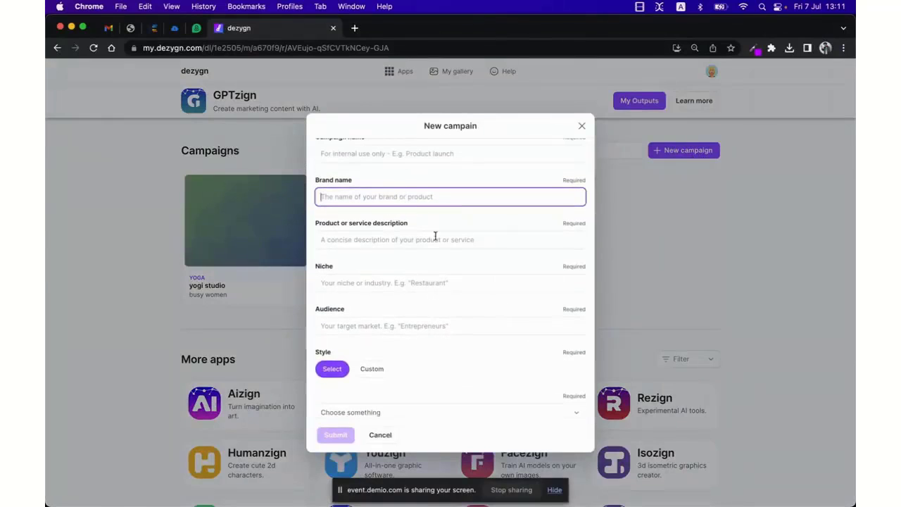
scroll(414, 259, "down", 1)
Step: Step through the product description, niche and audience fields without entering anything
left_click(390, 221)
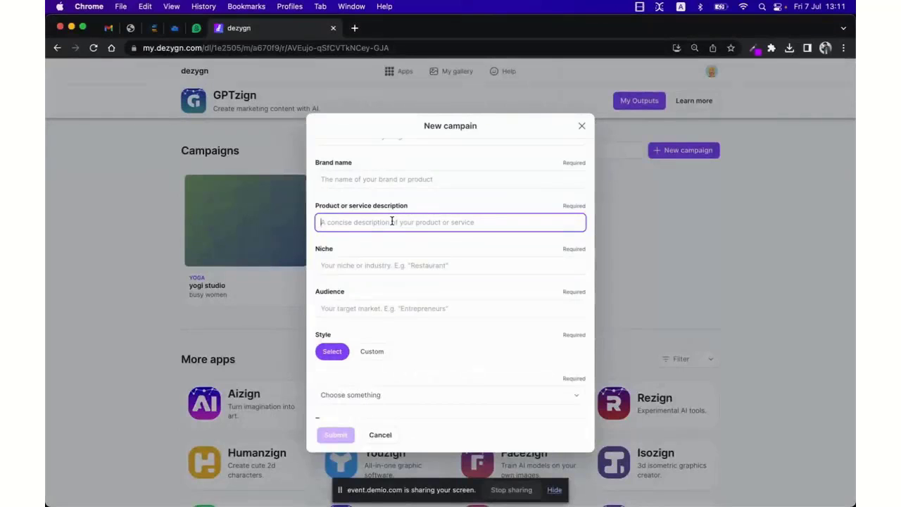
left_click(393, 266)
scroll(391, 254, "down", 3)
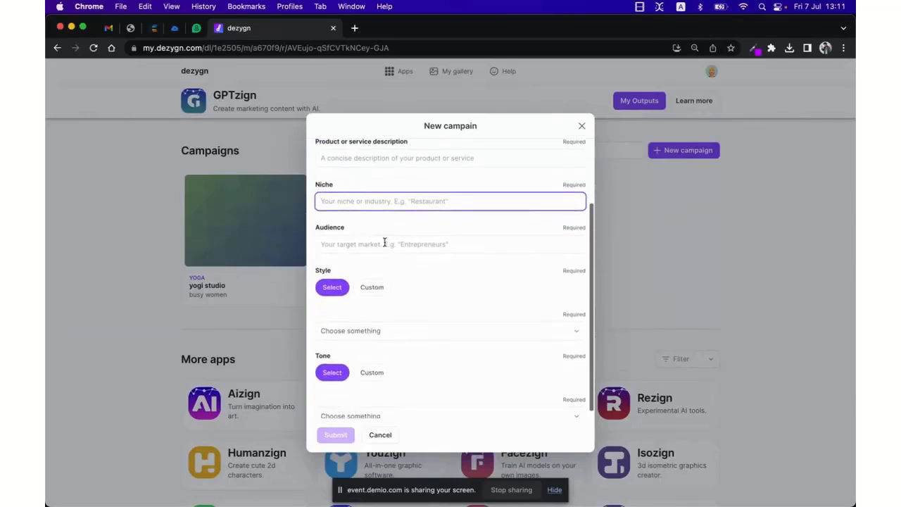
left_click(397, 242)
scroll(397, 242, "down", 3)
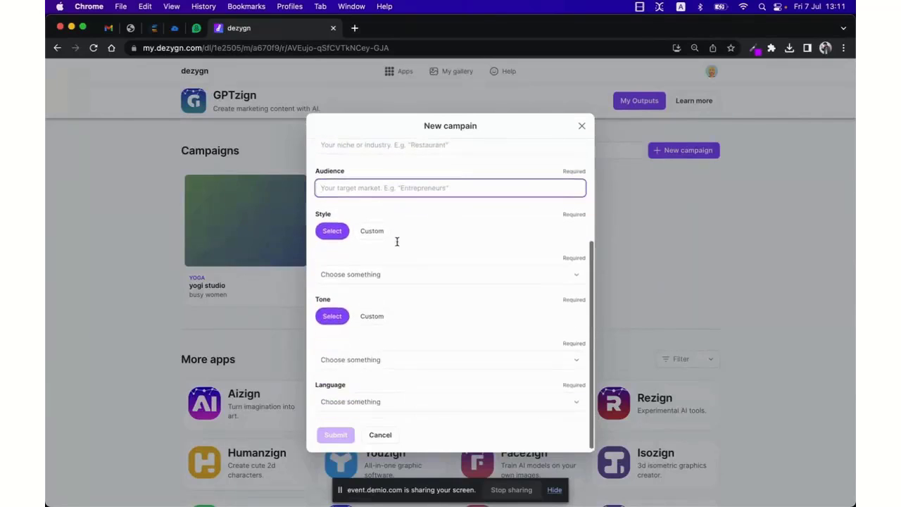
Step: Open and close the Style, Tone and Language dropdowns, then cancel the unsaved form
left_click(358, 275)
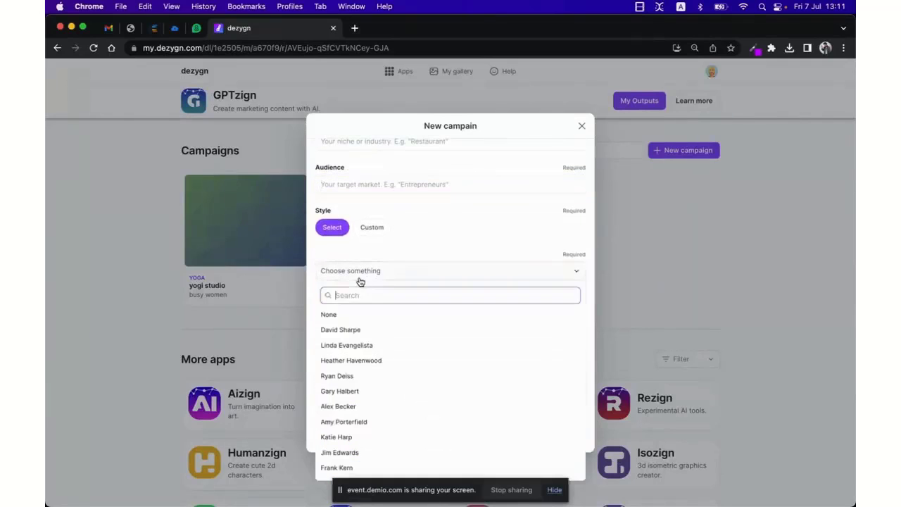
left_click(412, 274)
left_click(386, 359)
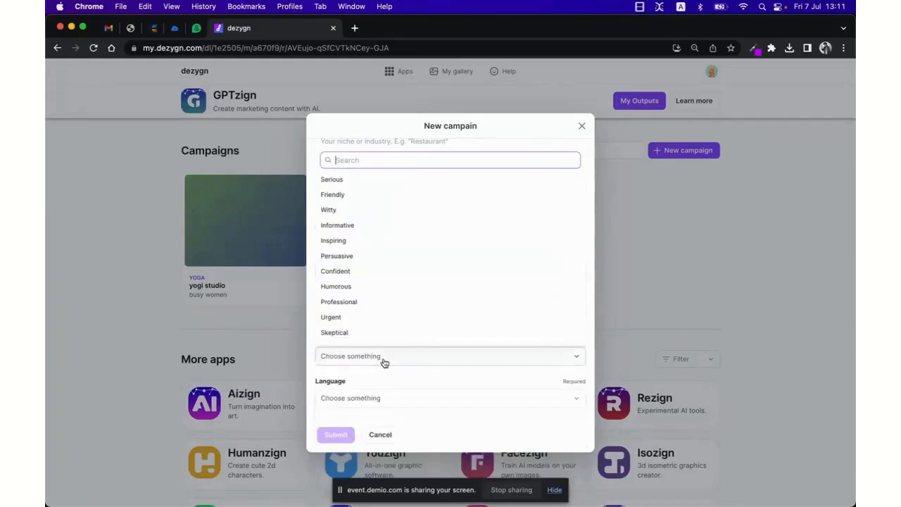
left_click(389, 360)
left_click(387, 399)
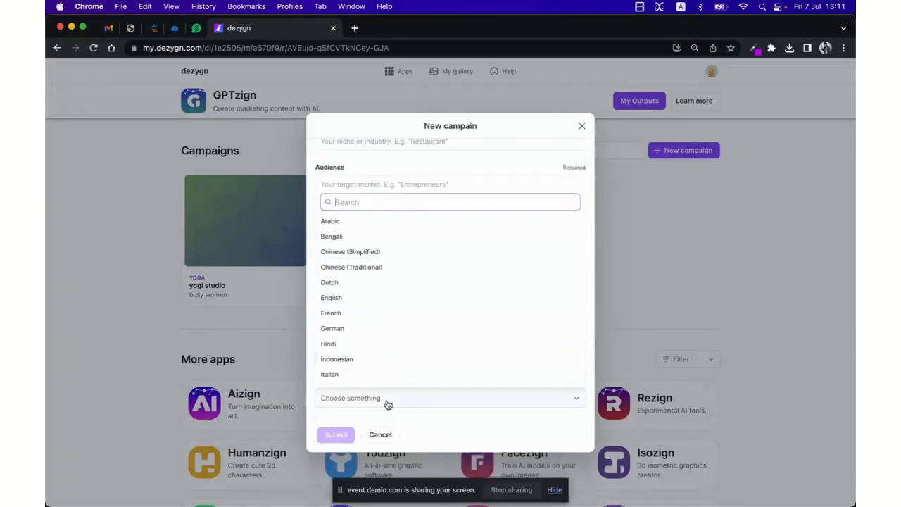
left_click(406, 401)
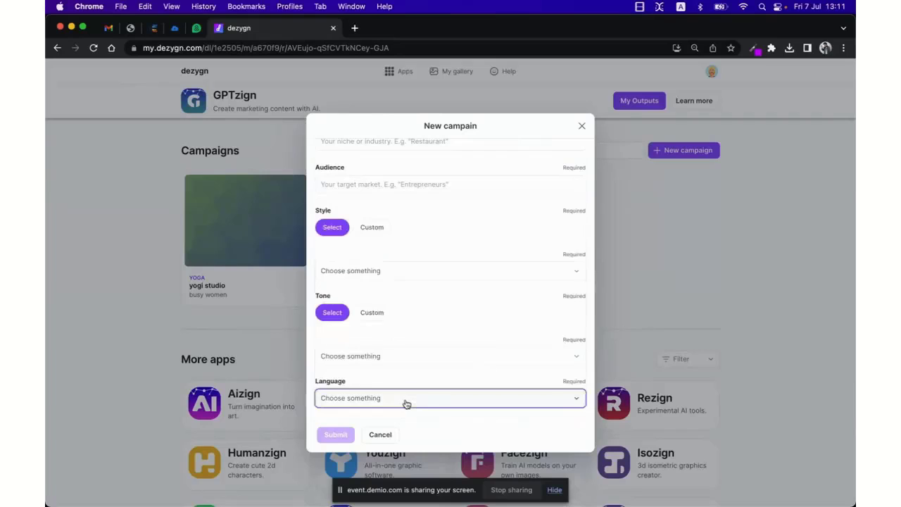
left_click(377, 434)
left_click(299, 182)
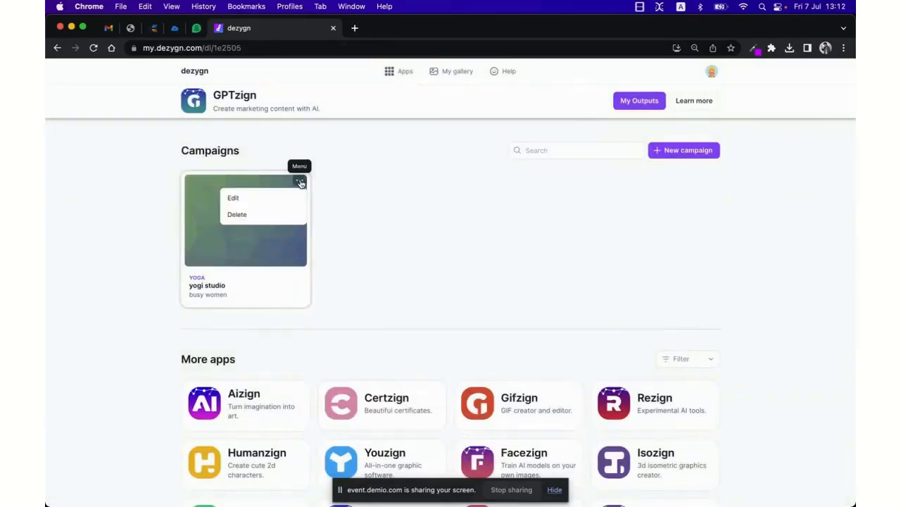
left_click(233, 198)
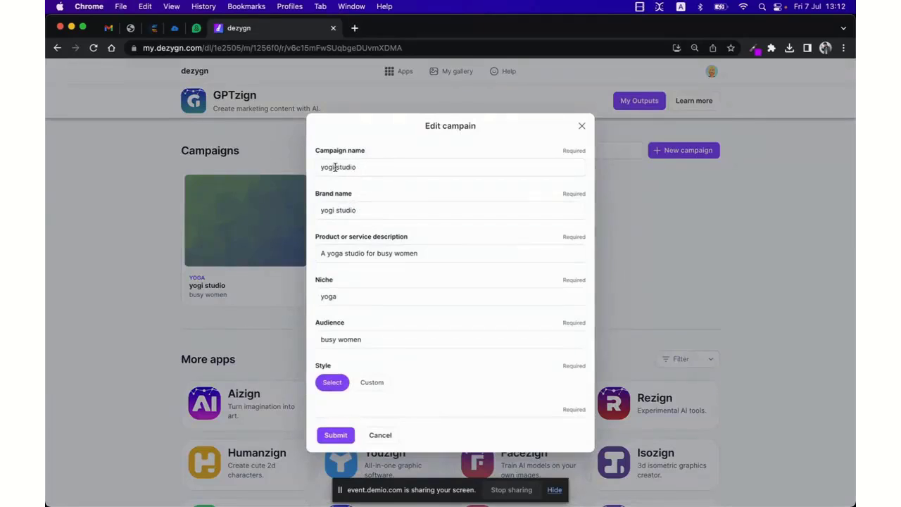
scroll(373, 235, "down", 3)
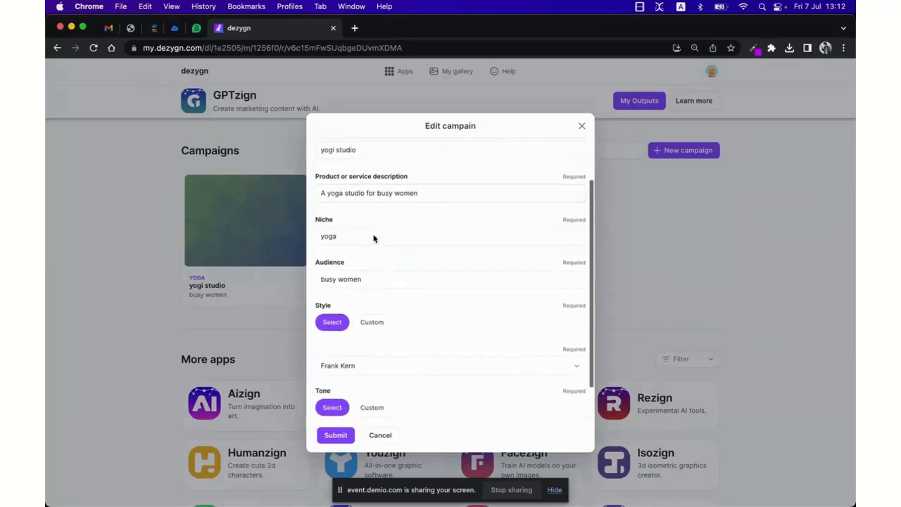
triple_click(360, 192)
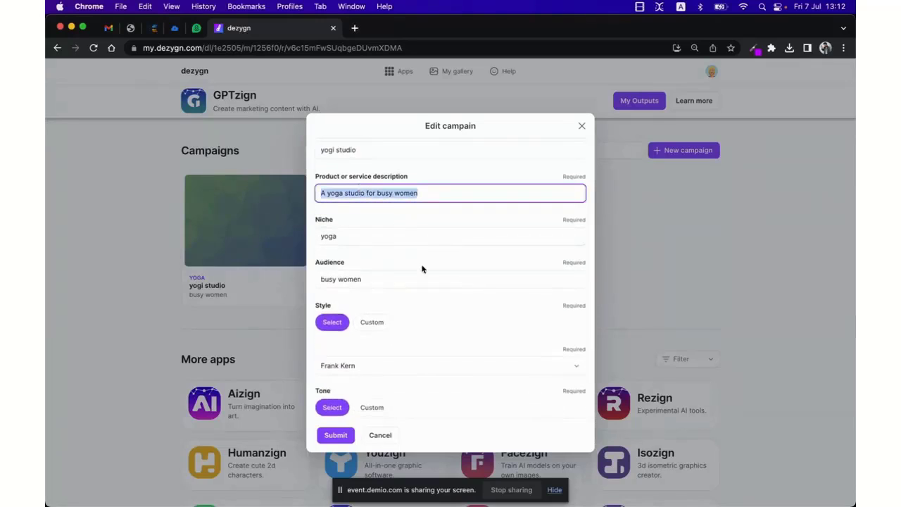
scroll(410, 307, "down", 4)
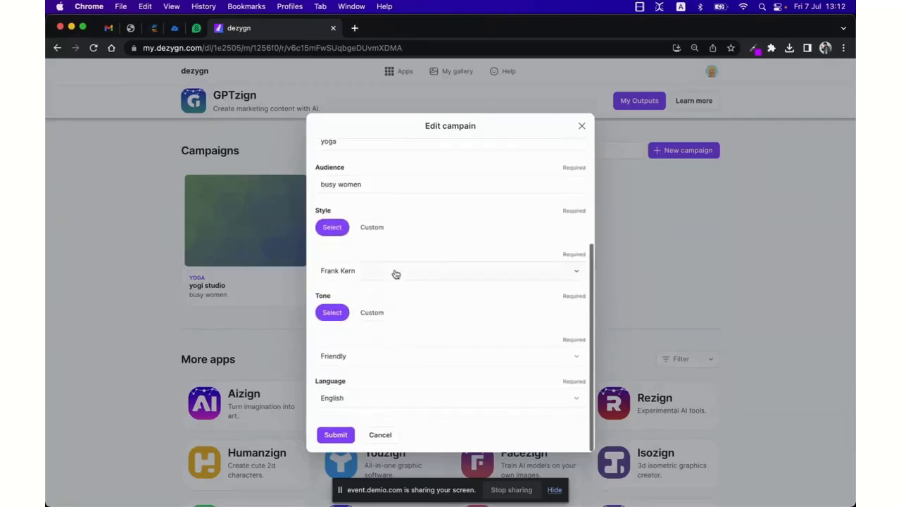
left_click(379, 435)
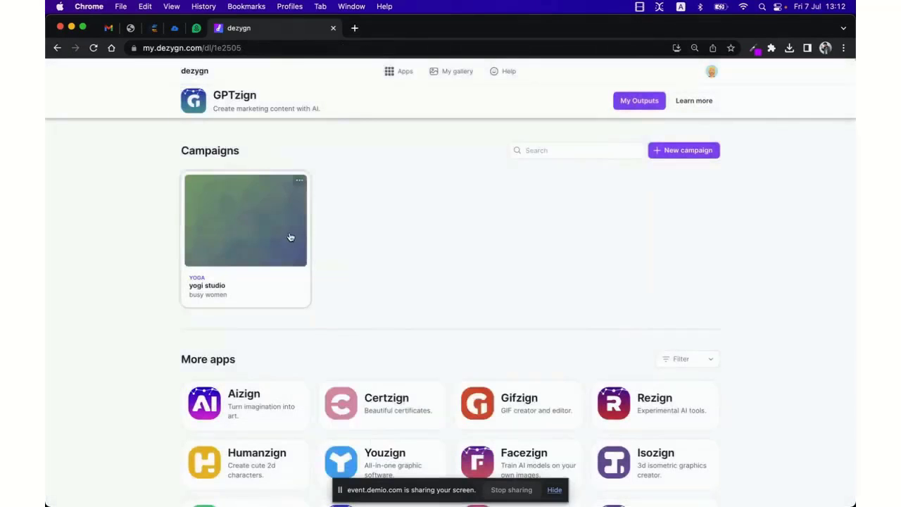
Step: Open the yogi studio campaign card and refresh the Idea list under Lead magnet ideas
left_click(246, 241)
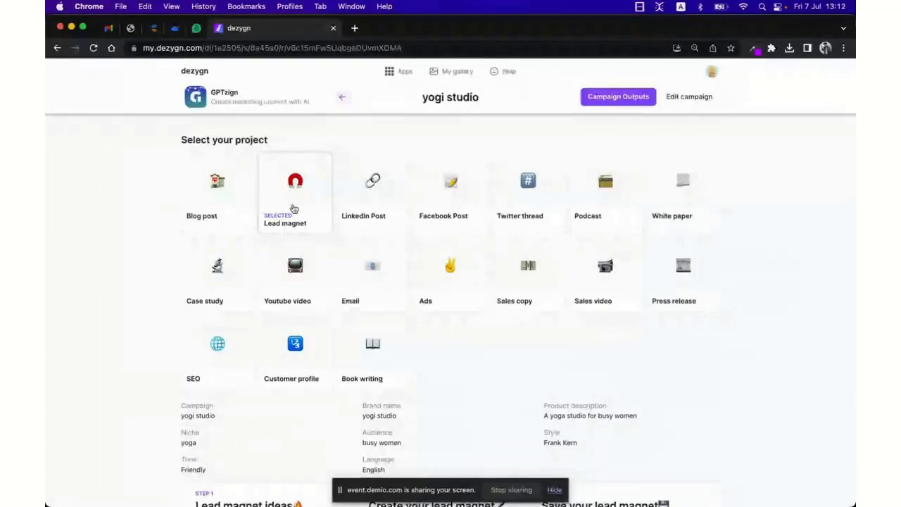
scroll(294, 209, "down", 2)
scroll(293, 209, "down", 10)
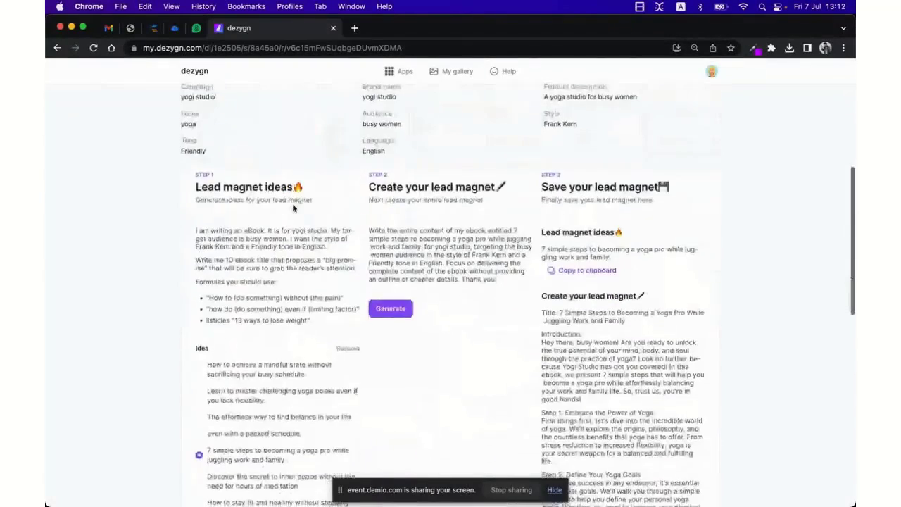
scroll(290, 204, "down", 1)
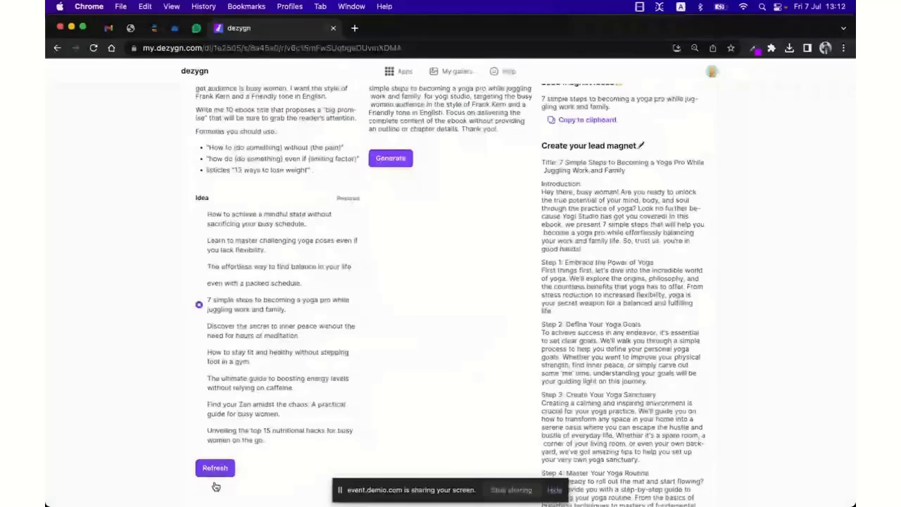
left_click(217, 471)
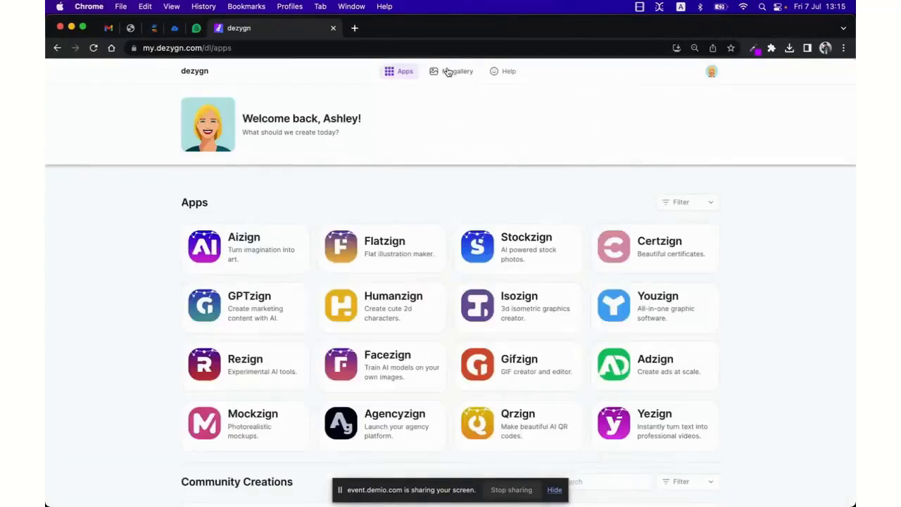
left_click(448, 71)
scroll(431, 257, "up", 1)
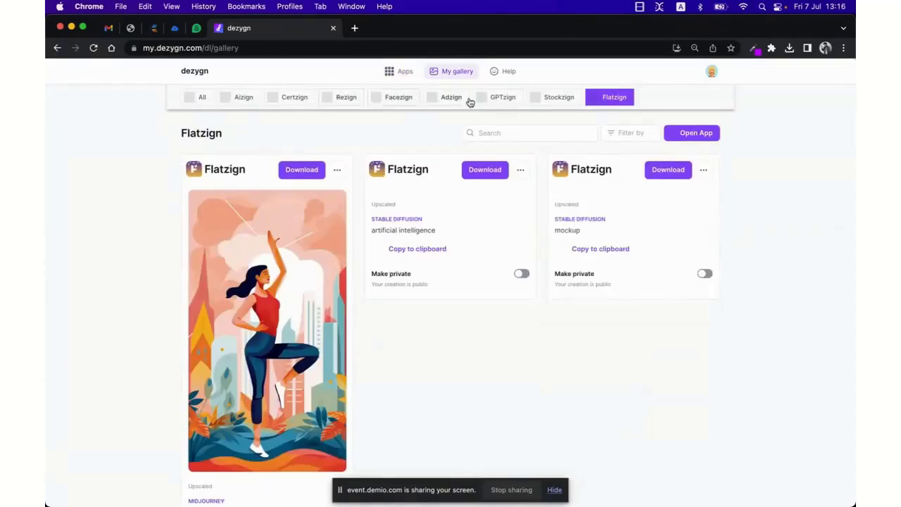
left_click(502, 98)
scroll(442, 290, "down", 3)
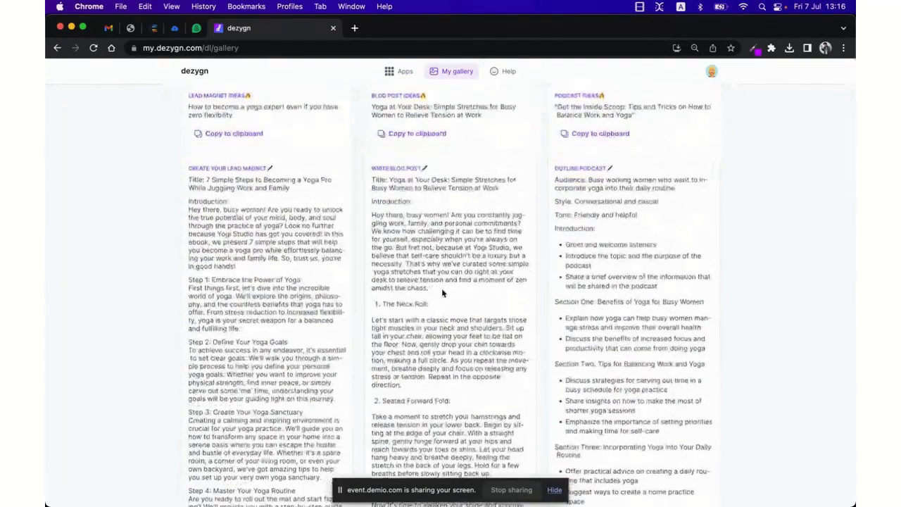
scroll(443, 291, "up", 1)
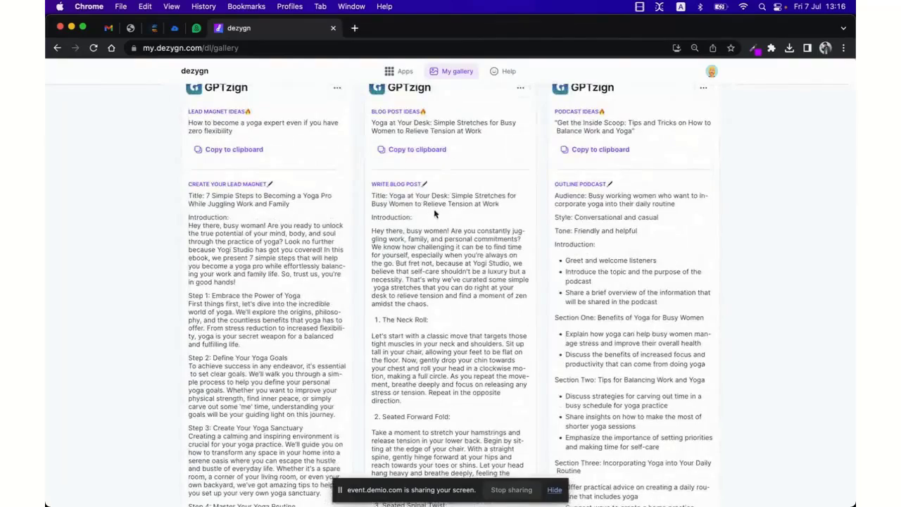
scroll(439, 241, "down", 5)
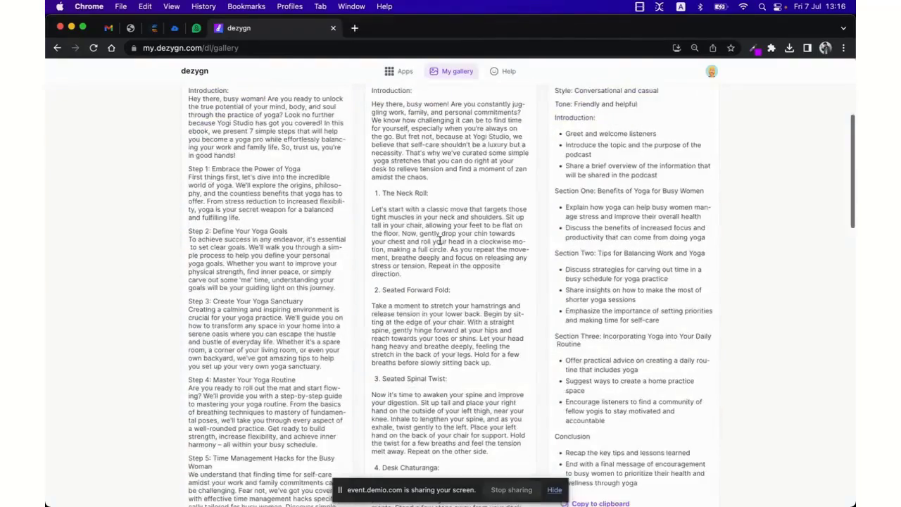
scroll(440, 241, "down", 15)
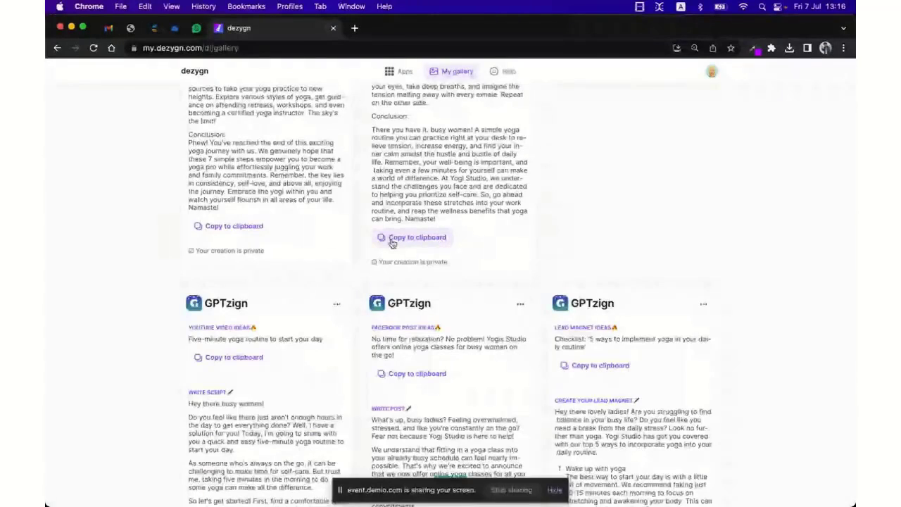
scroll(432, 170, "up", 10)
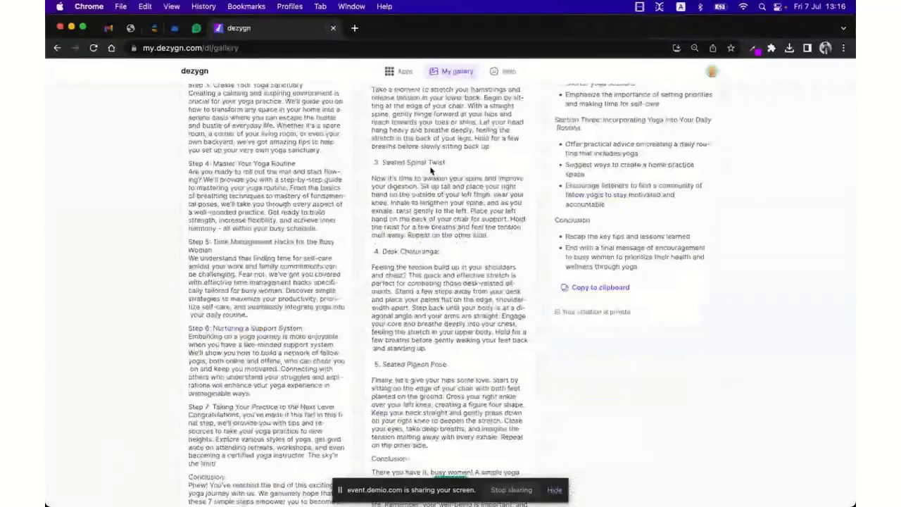
scroll(432, 170, "up", 6)
scroll(461, 200, "up", 6)
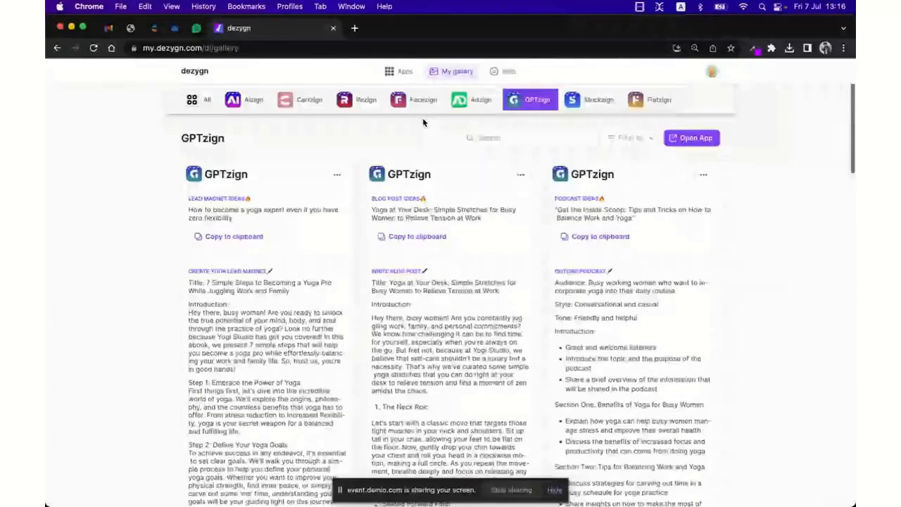
left_click(403, 73)
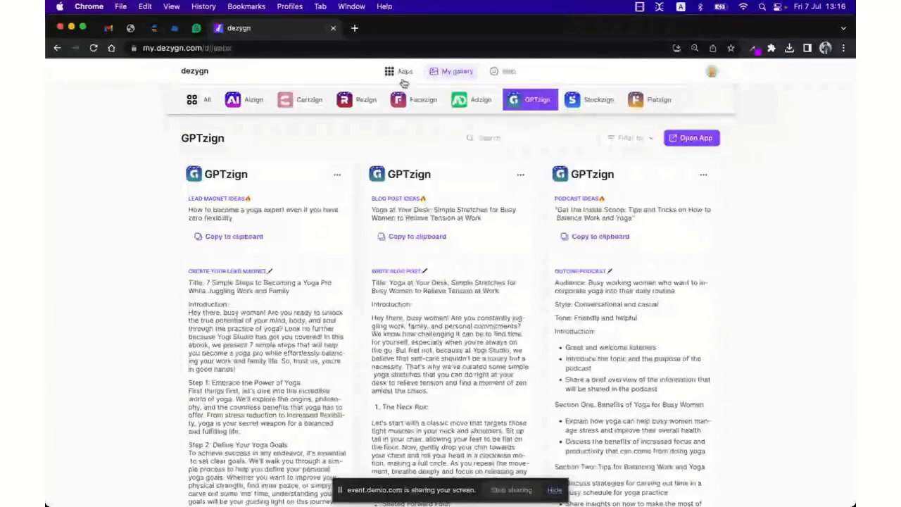
Step: In Flatzign, set the subject matter to 'yoga studio', choose 16:9, and generate
left_click(400, 258)
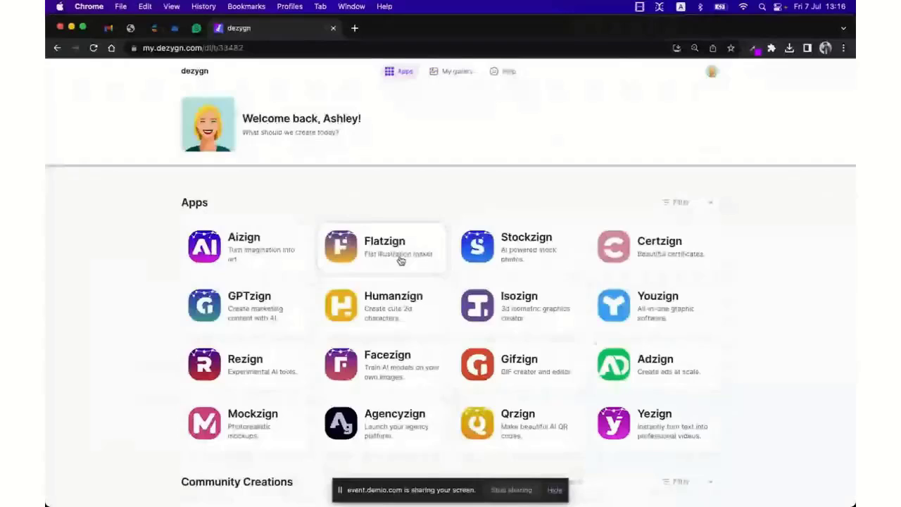
double_click(183, 326)
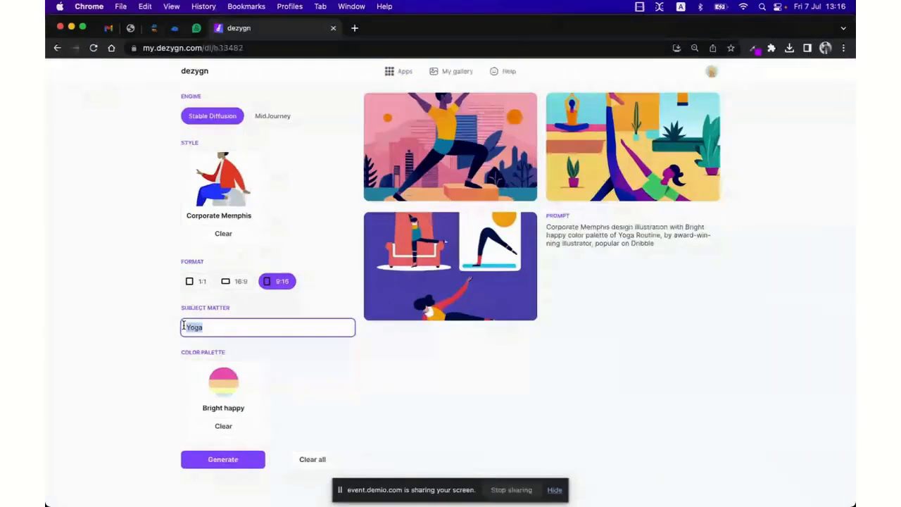
type("yoga")
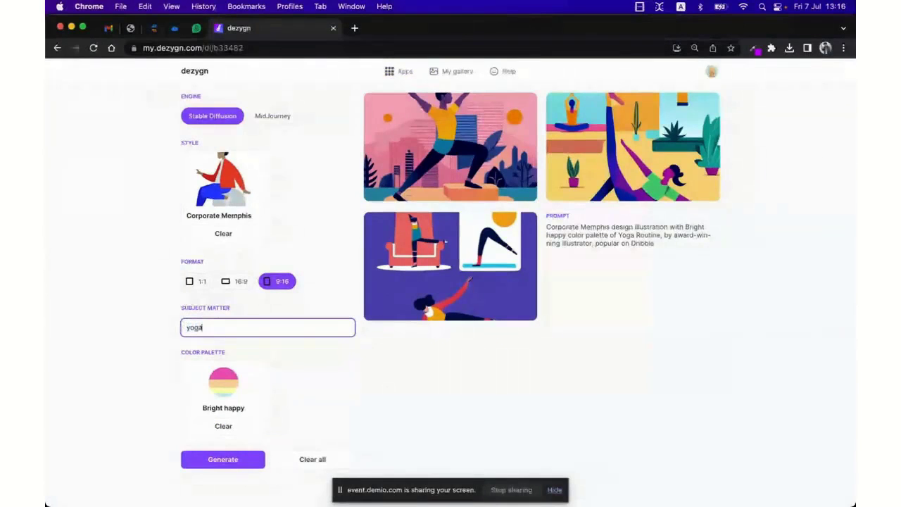
type(" studio")
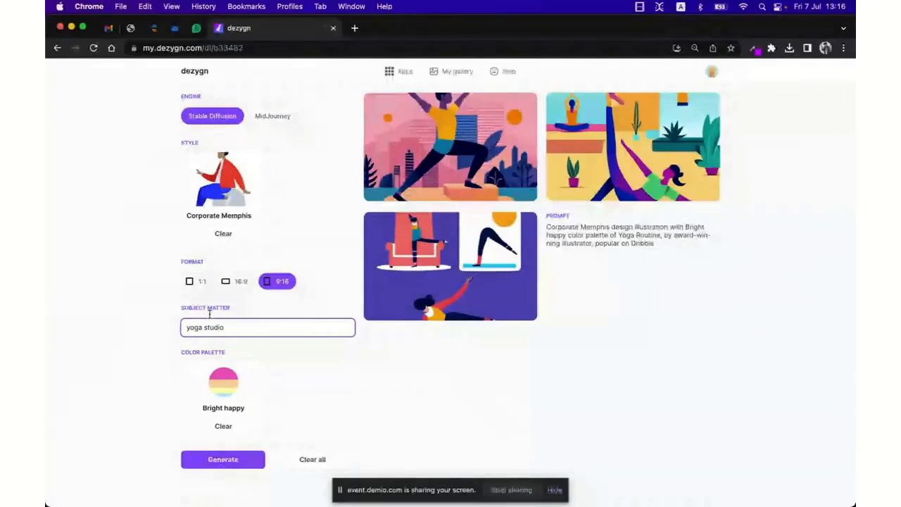
left_click(236, 283)
left_click(218, 461)
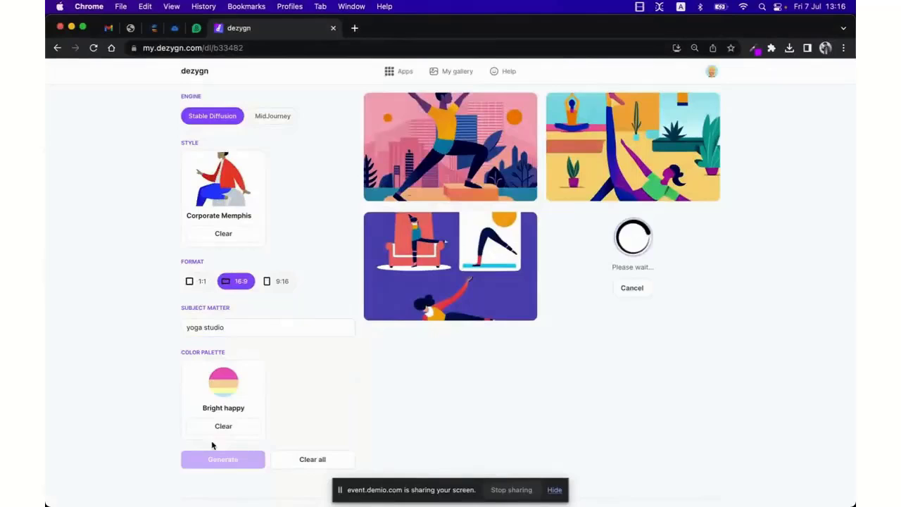
scroll(149, 305, "up", 1)
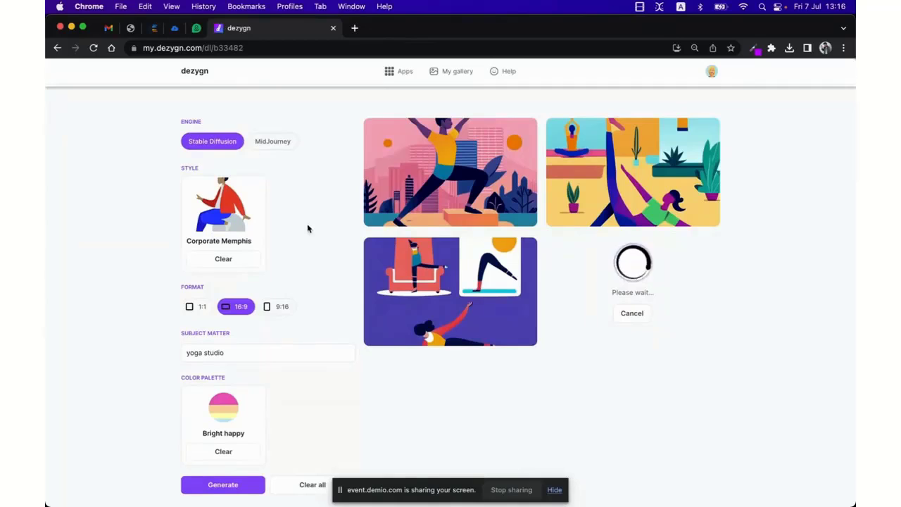
scroll(308, 228, "up", 1)
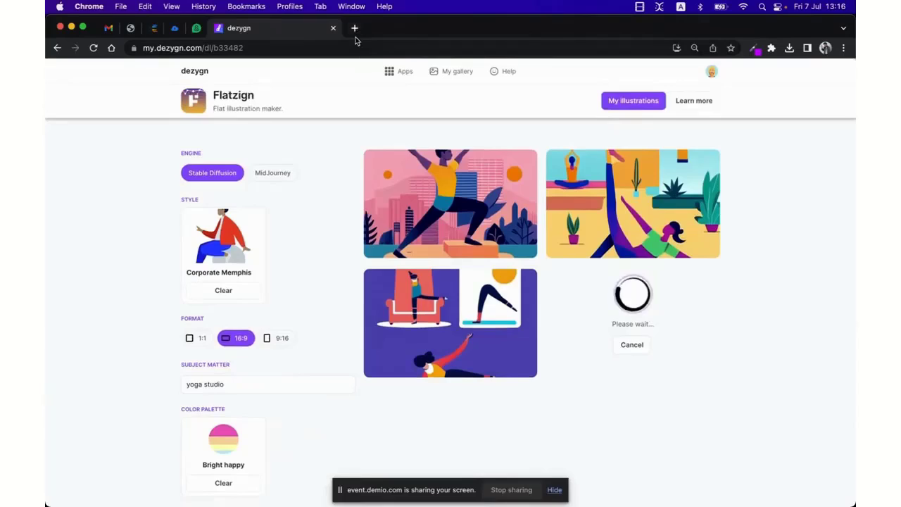
Step: Create a new Google Docs document and paste the yoga article into it
left_click(355, 28)
type("docs")
key("Return")
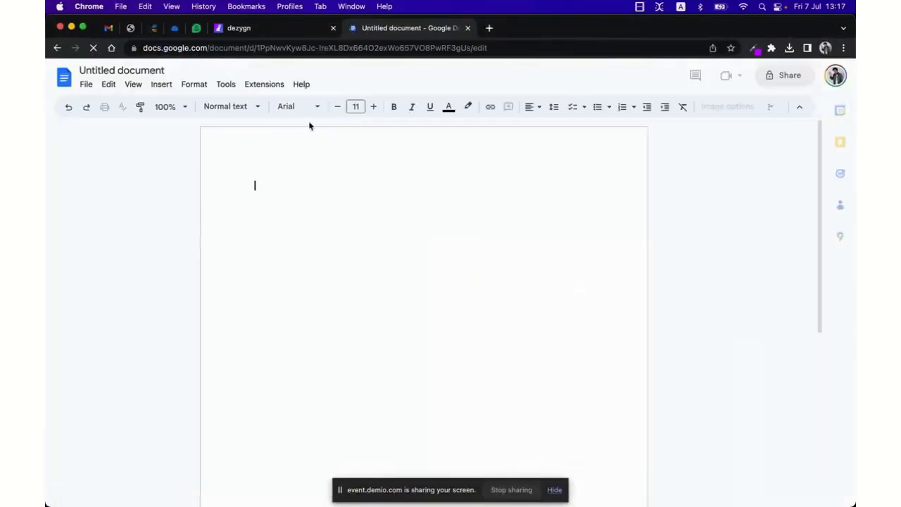
key("super+v")
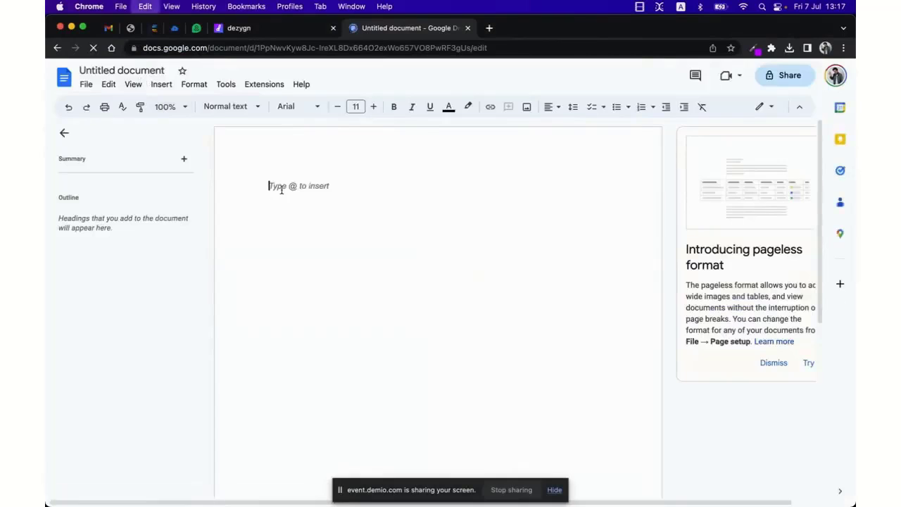
Step: Back in Dezygn, enlarge the first generated yoga studio illustration
scroll(302, 214, "up", 3)
left_click(257, 29)
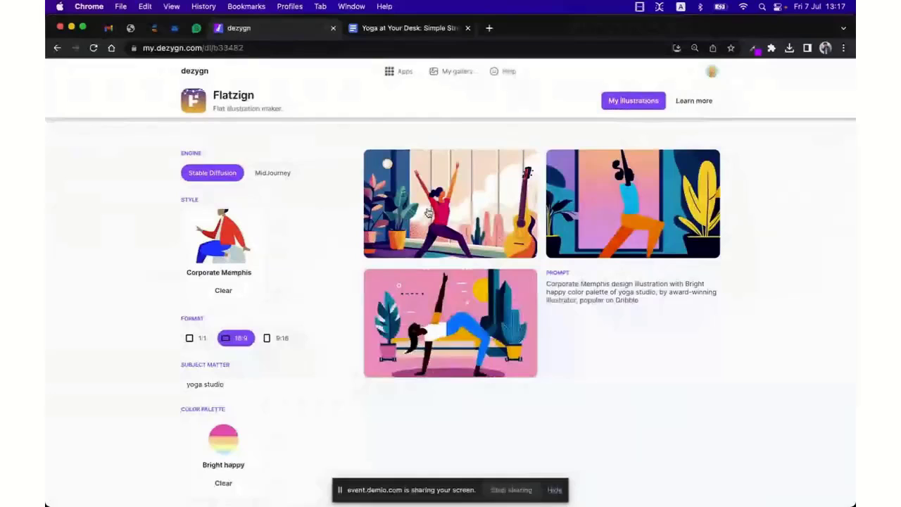
left_click(458, 218)
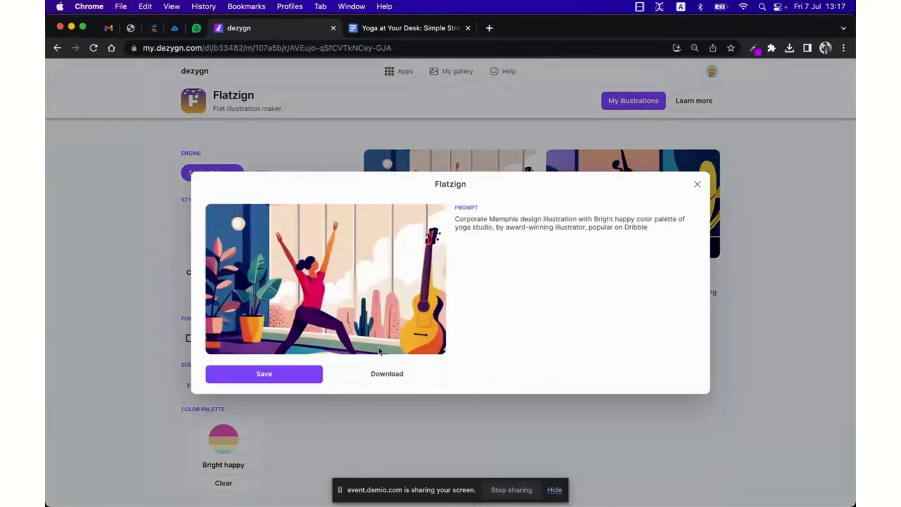
Step: Save the illustration and show the Flatzign items in My gallery
left_click(310, 374)
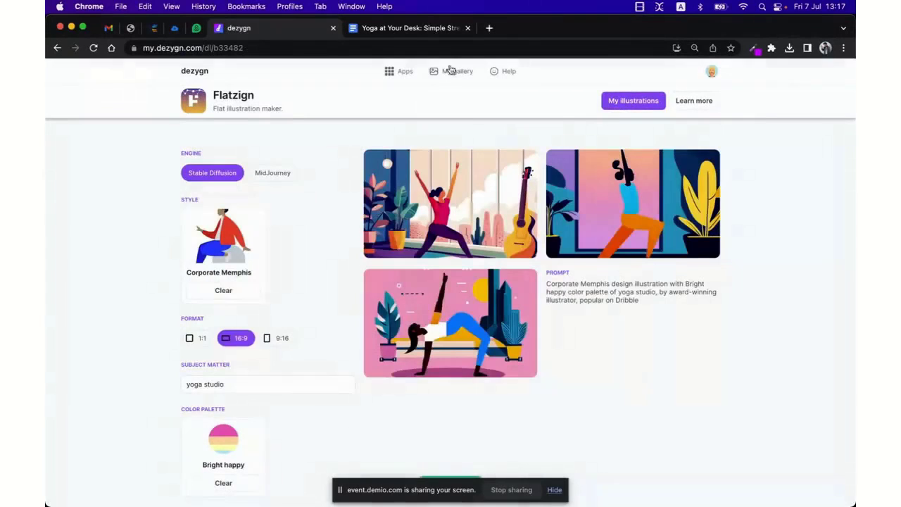
left_click(454, 76)
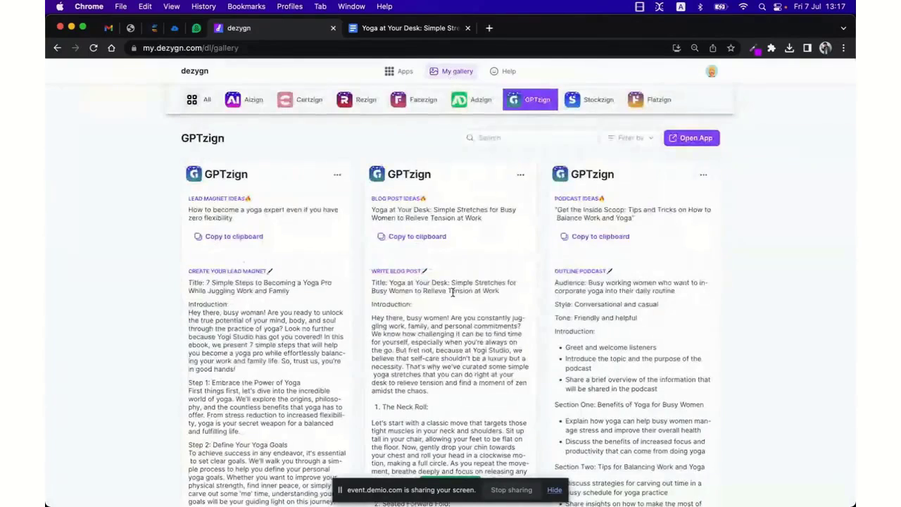
left_click(635, 99)
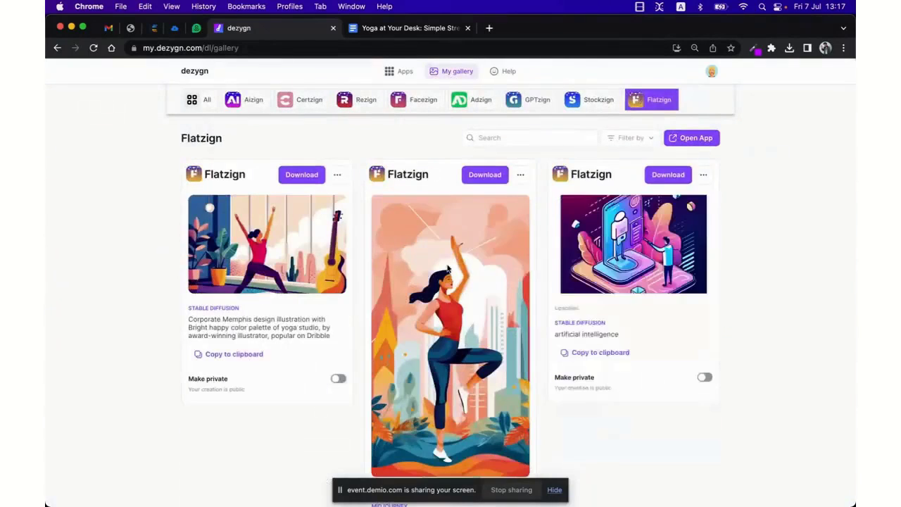
scroll(384, 195, "down", 1)
Step: Download the first Flatzign card as illustrationimage.jpeg, then return to the yoga article
left_click(337, 155)
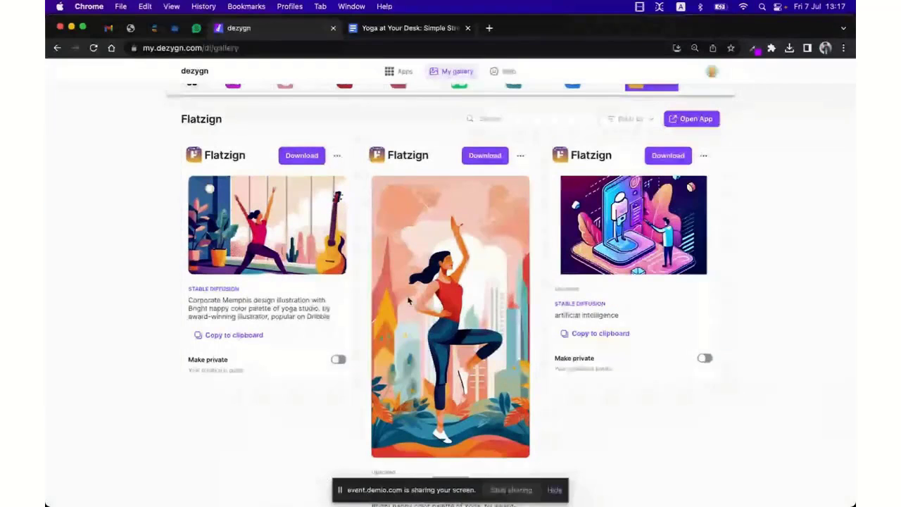
left_click(451, 458)
scroll(450, 422, "down", 1)
type("illustrationimage")
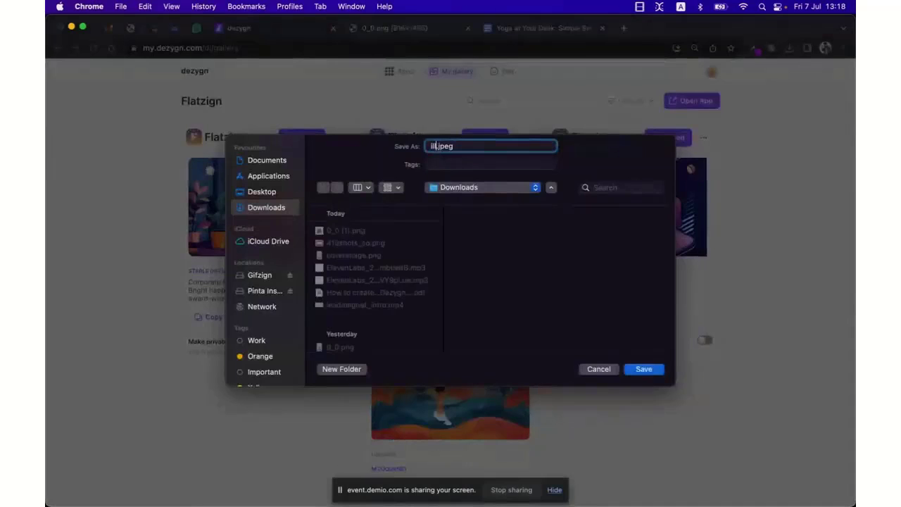
key("Return")
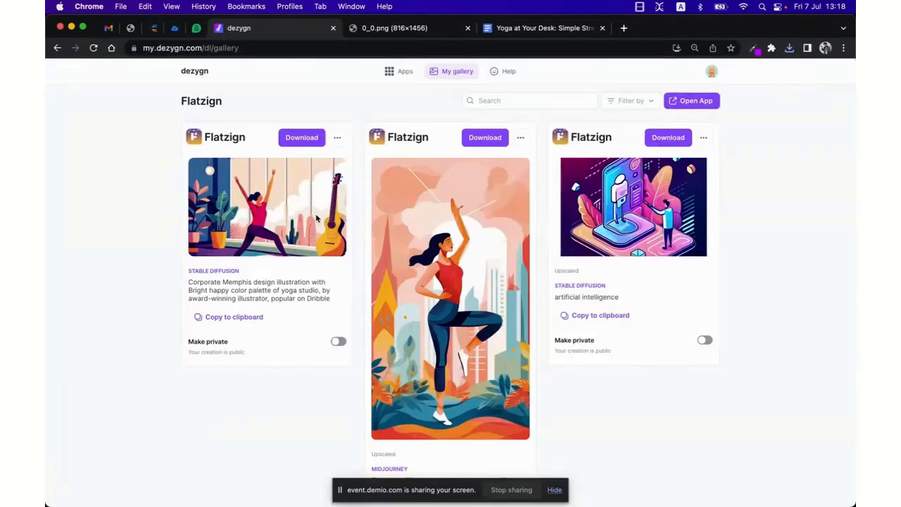
left_click(517, 29)
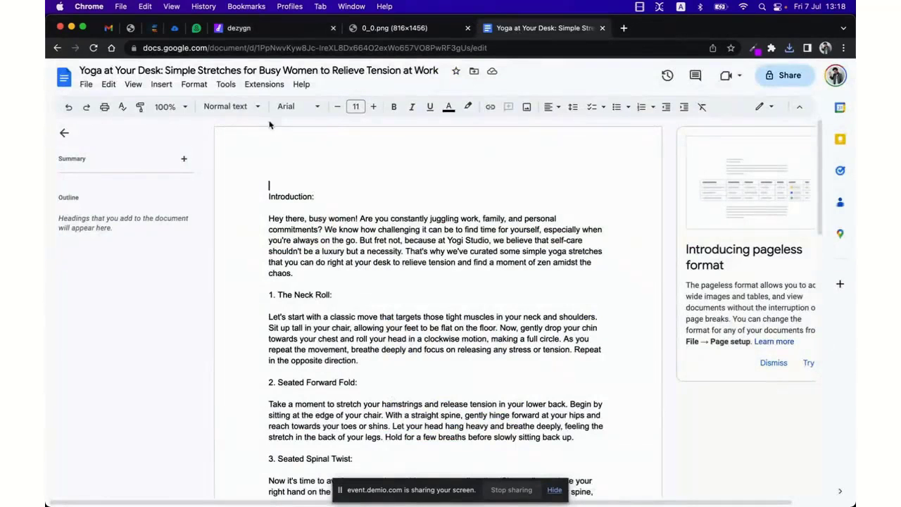
Step: Paste the article title onto the document's first line with blank lines below it
left_click(260, 71)
key("super+c")
double_click(278, 185)
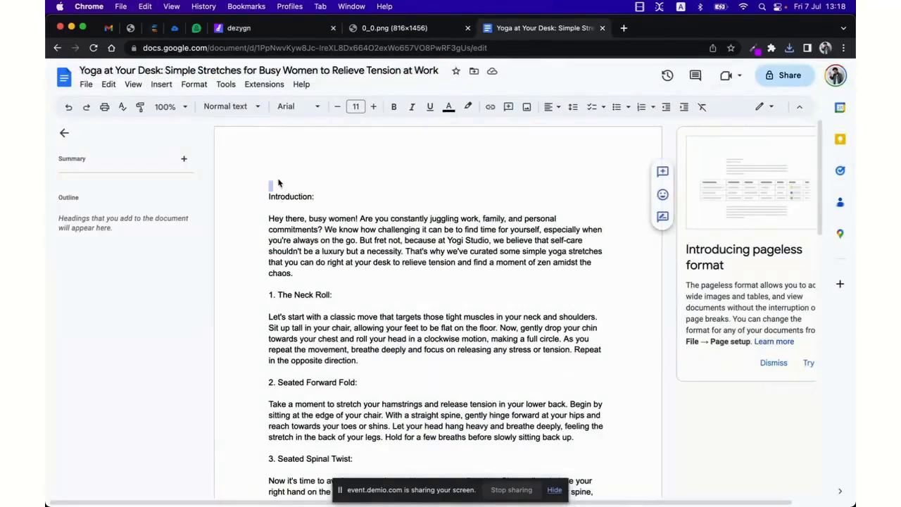
key("super+v")
key("Return")
key("Return")
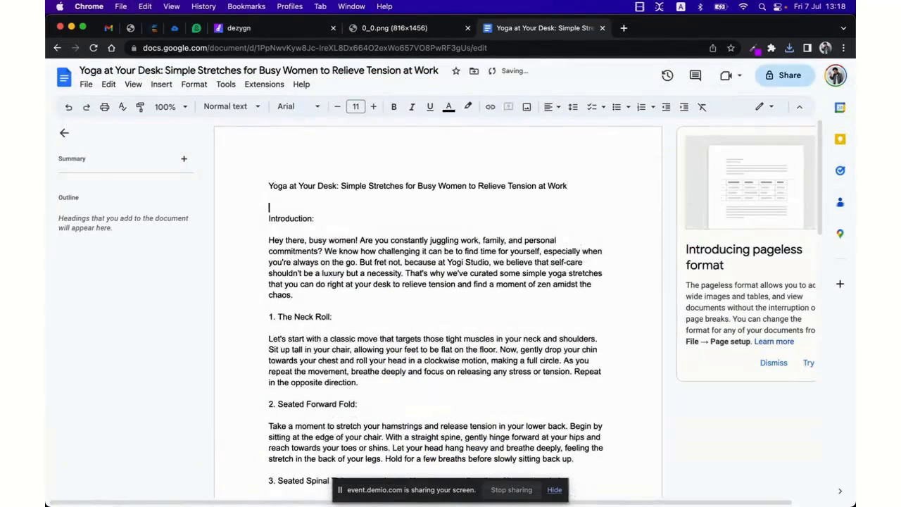
Step: Insert illustrationimage.jpeg from the computer beneath the title
left_click(166, 86)
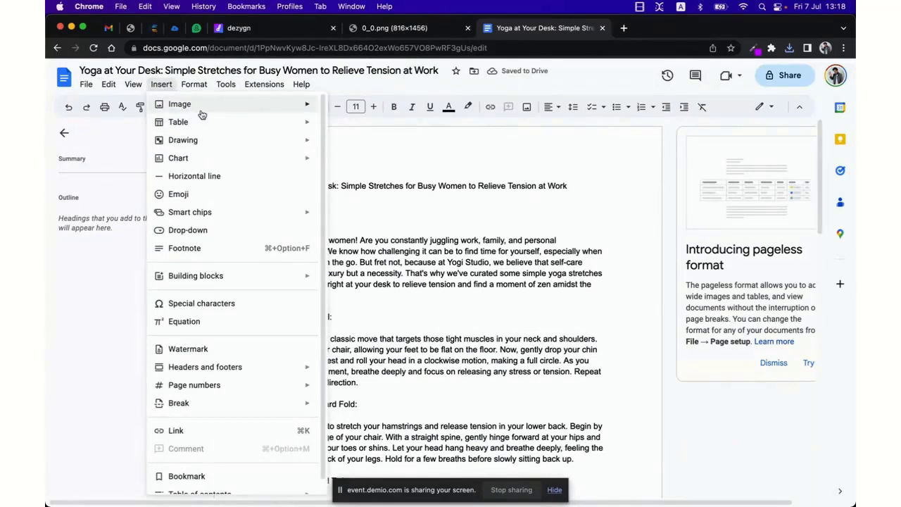
mouse_move(204, 104)
left_click(344, 112)
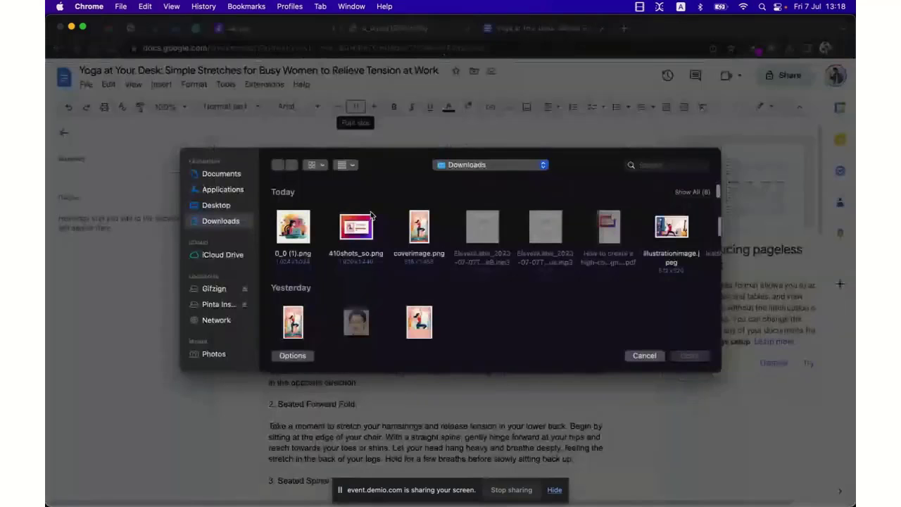
scroll(433, 232, "right", 3)
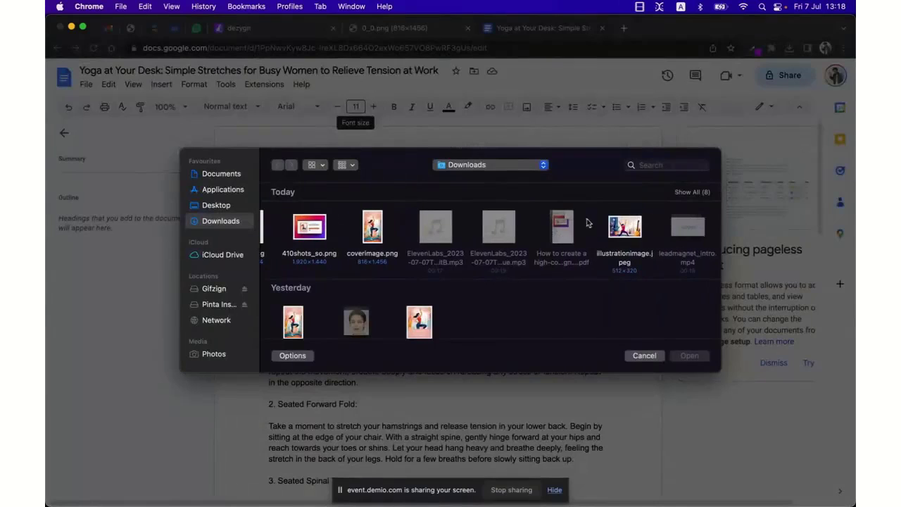
double_click(623, 231)
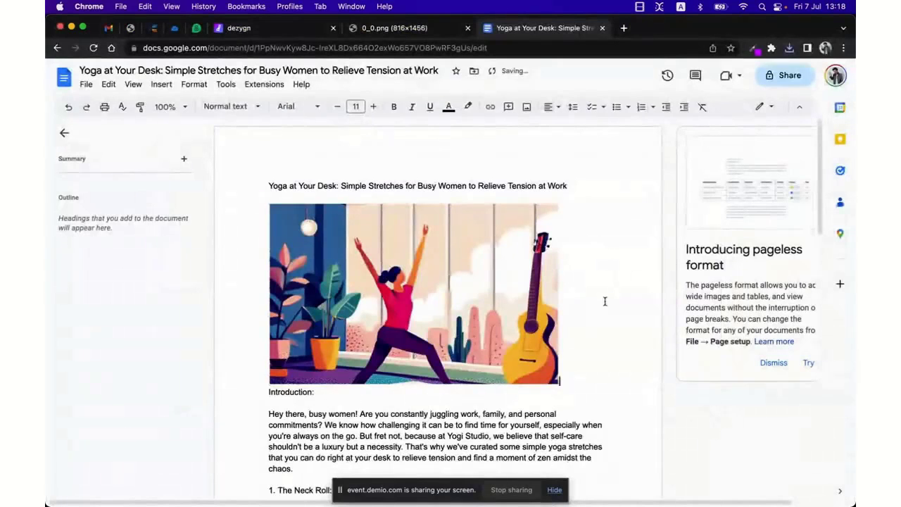
left_click(506, 292)
left_click(318, 457)
scroll(318, 451, "down", 2)
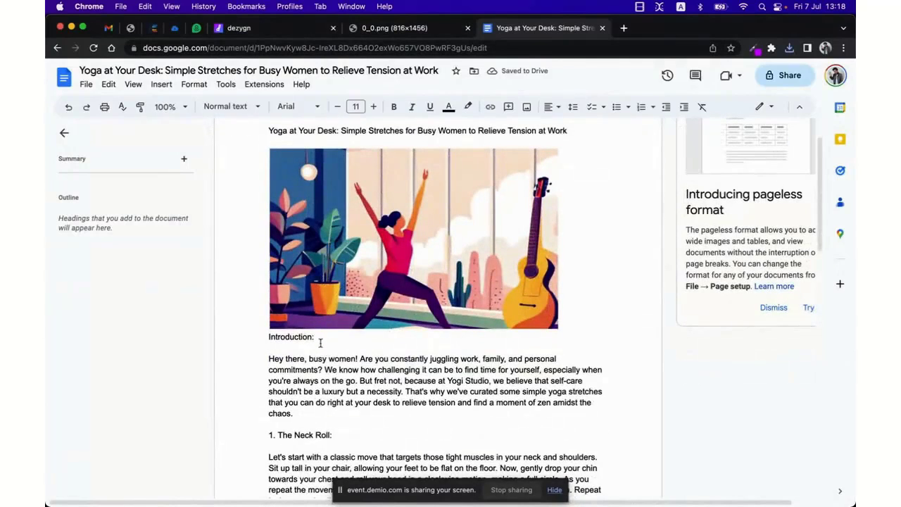
Step: Make 'Introduction:' a heading and split off the 'That's why…' sentence as its own paragraph
left_click(270, 337)
key("super+alt+2")
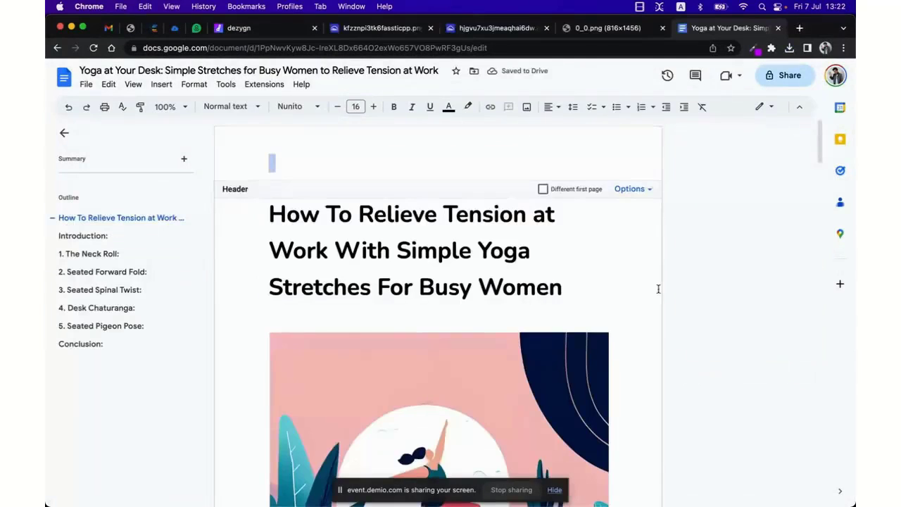
scroll(658, 289, "down", 5)
scroll(658, 289, "down", 10)
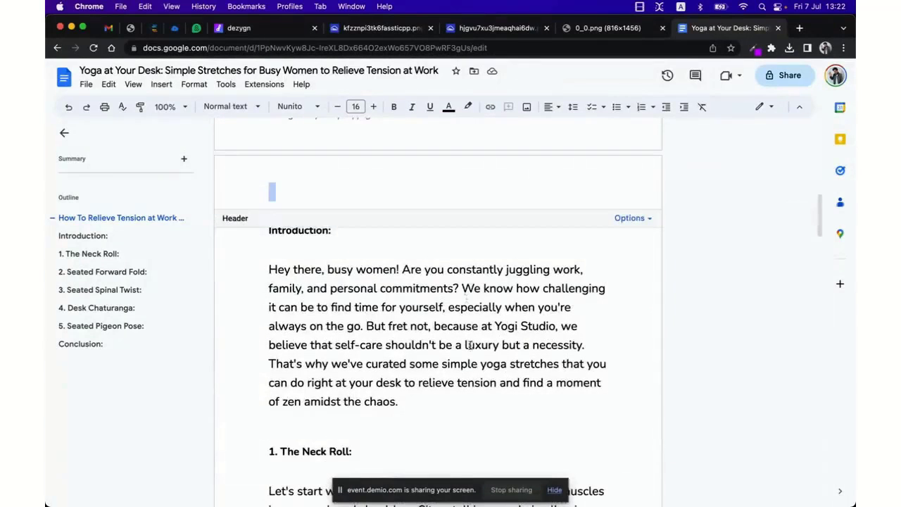
left_click(460, 289)
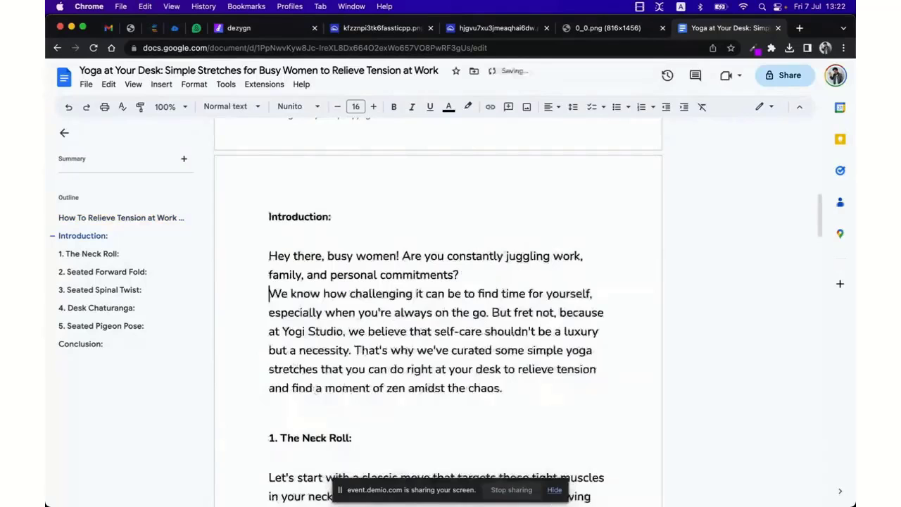
key("Return")
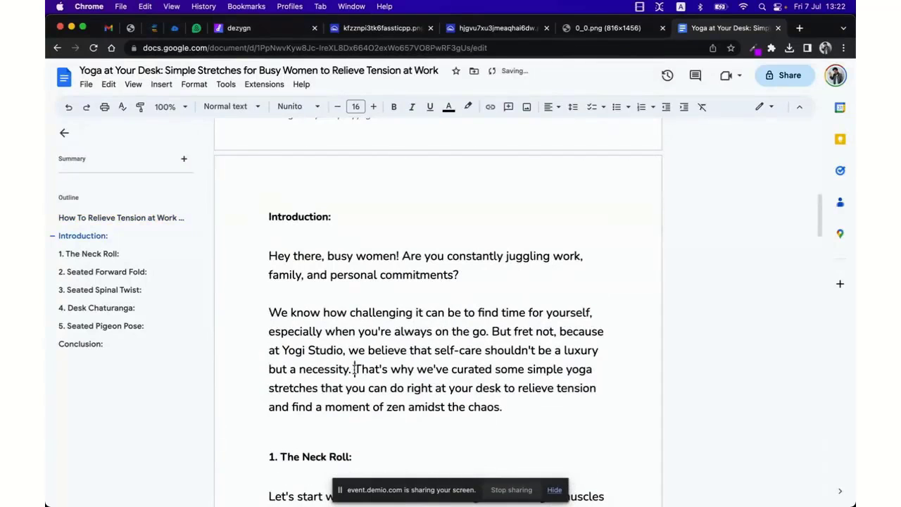
key("Return")
Step: Split the Neck Roll and Seated Forward Fold paragraphs, the latter at 'Let your head hang'
key("Return")
scroll(509, 359, "down", 5)
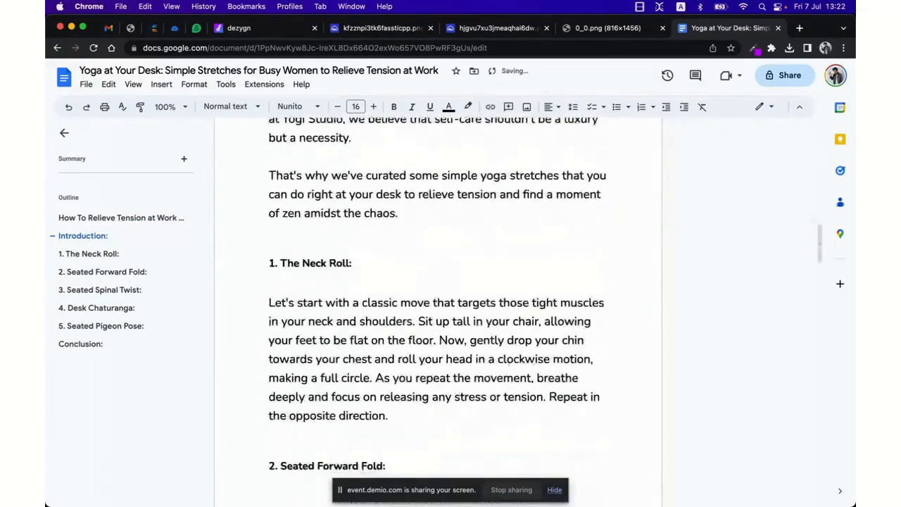
scroll(508, 359, "down", 1)
left_click(440, 317)
key("Return")
key("Return")
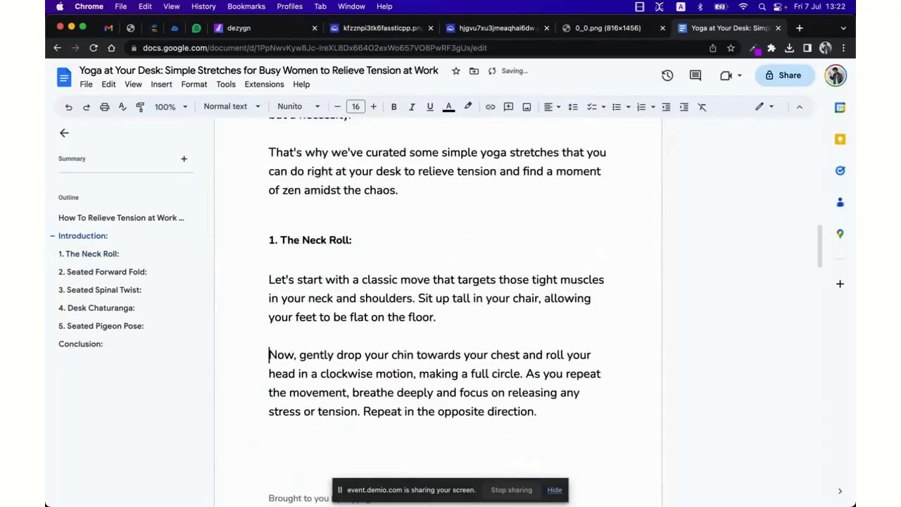
scroll(440, 317, "down", 8)
scroll(448, 198, "down", 3)
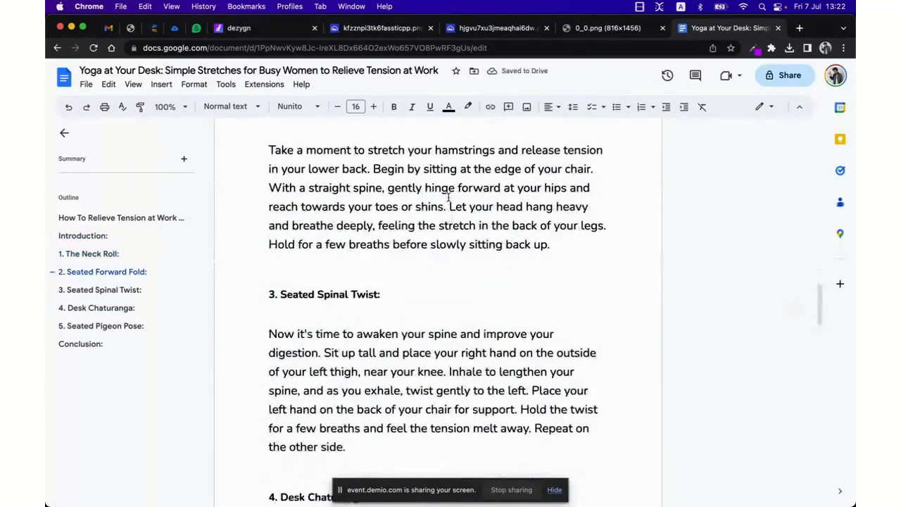
left_click(449, 206)
key("Return")
key("Return")
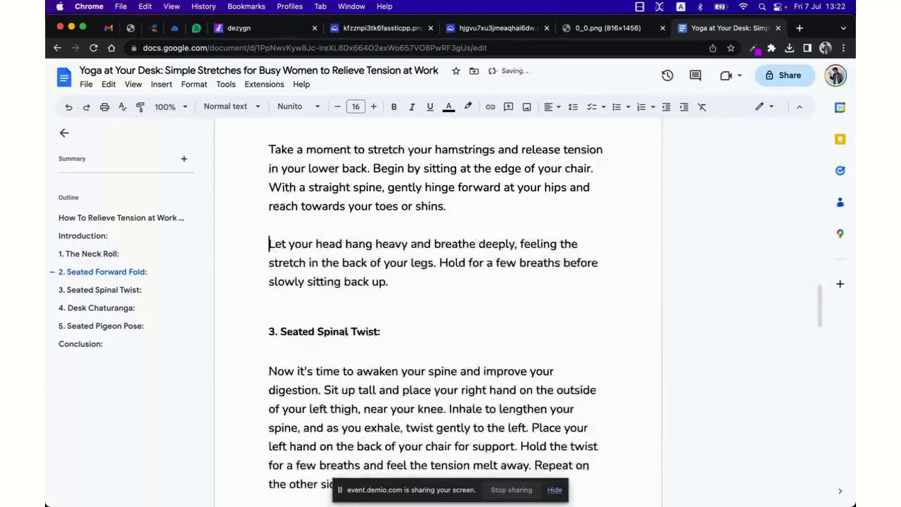
Step: Split the Seated Spinal Twist, Desk Chaturanga and Seated Pigeon Pose paragraphs in two
scroll(534, 241, "down", 5)
left_click(532, 251)
key("Return")
key("Return")
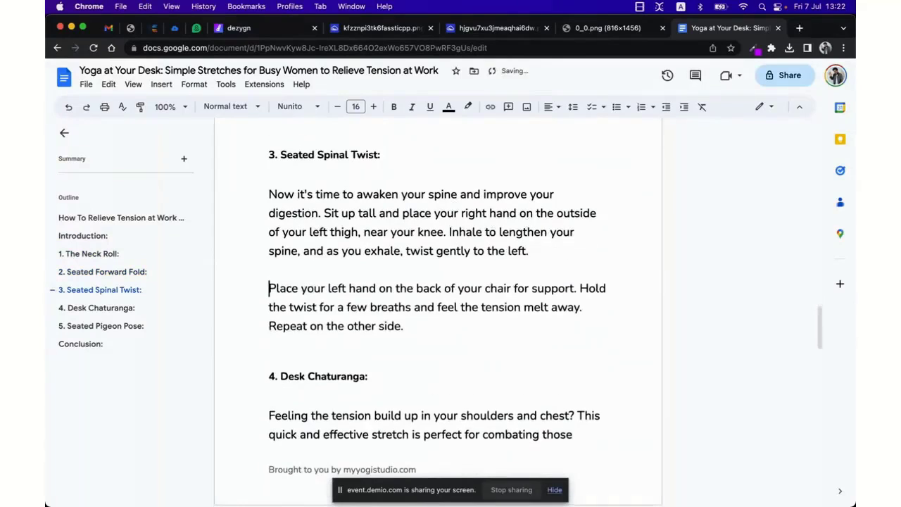
scroll(533, 251, "down", 6)
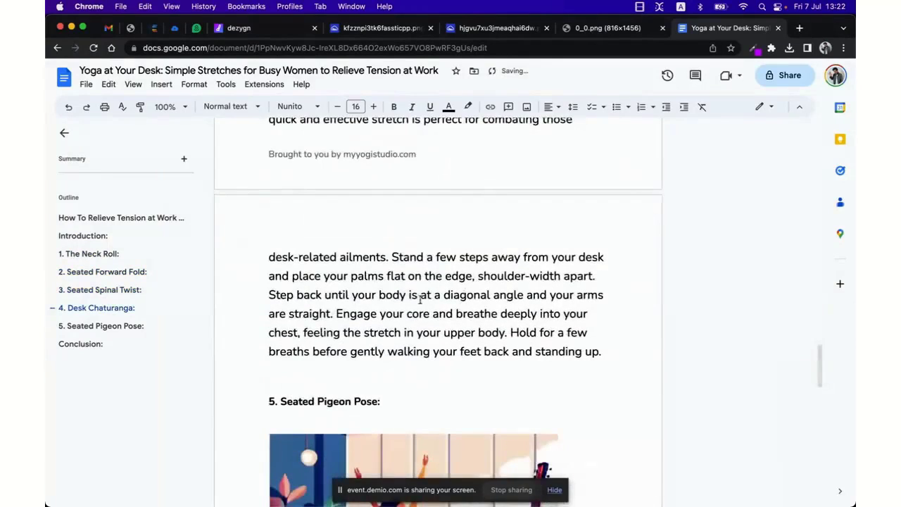
left_click(335, 313)
key("Return")
key("Return")
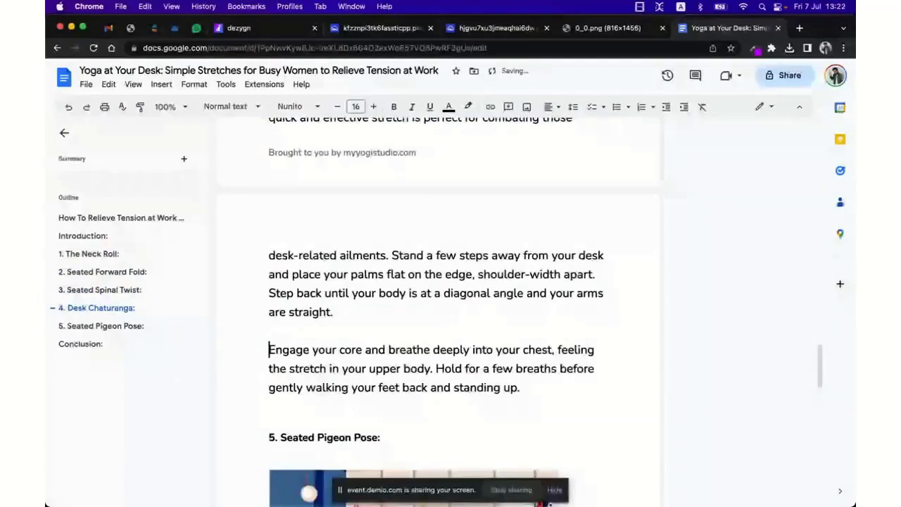
scroll(304, 303, "down", 12)
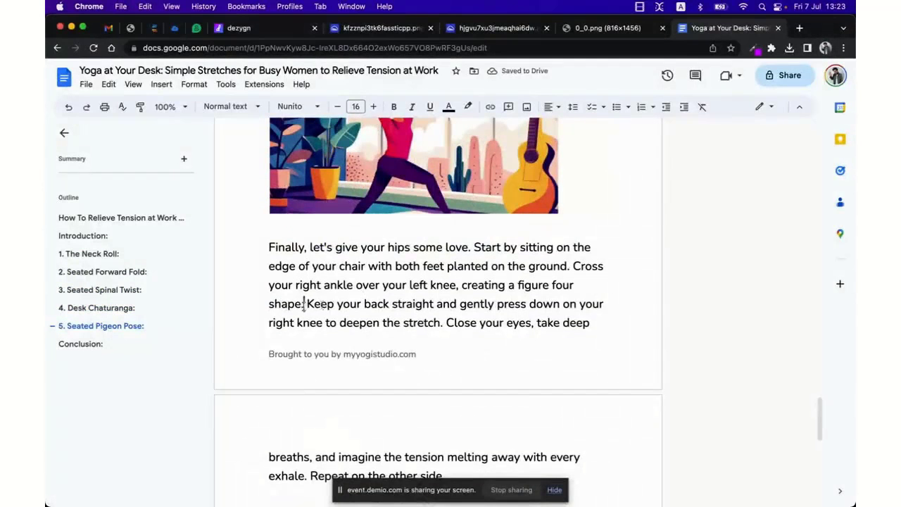
left_click(306, 304)
key("Return")
key("Return")
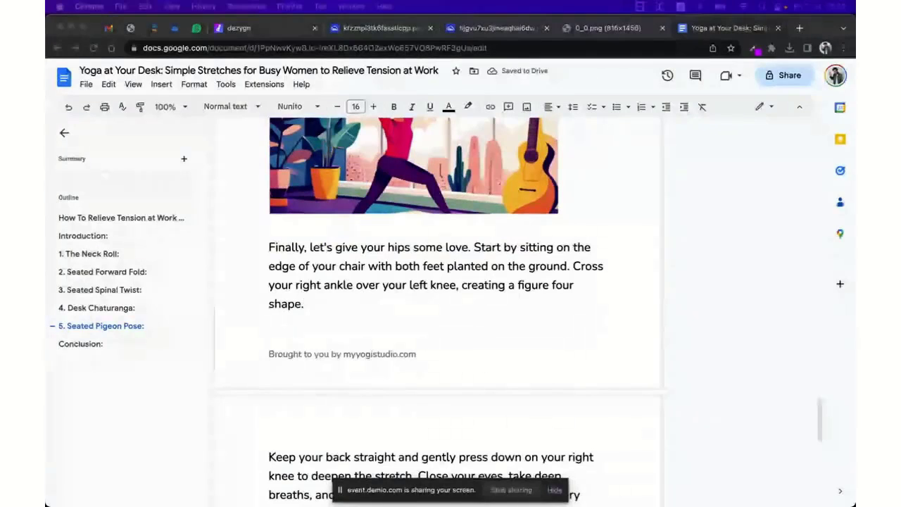
Step: Scroll back to the top and bring up the 0_0.png yoga image tab
scroll(584, 281, "up", 20)
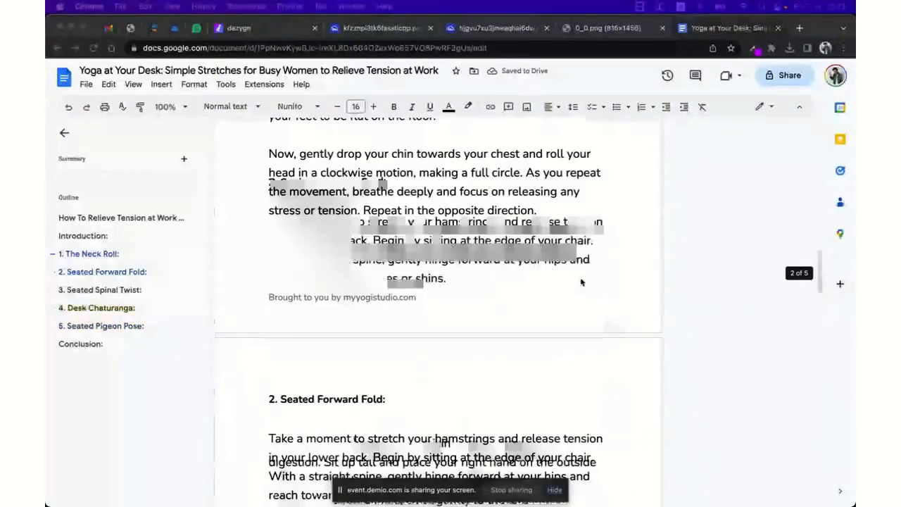
scroll(529, 163, "up", 6)
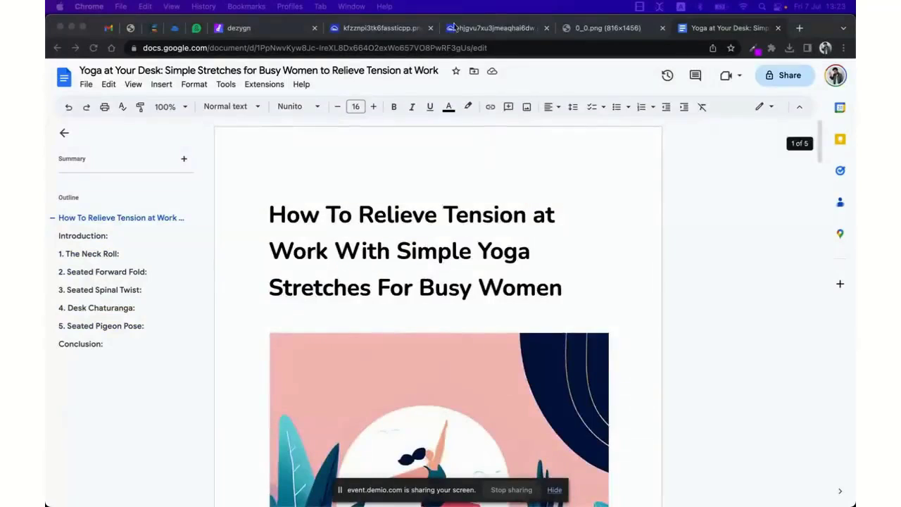
right_click(596, 28)
Step: Close the yoga image tab and start a new Product Cover design
left_click(585, 28)
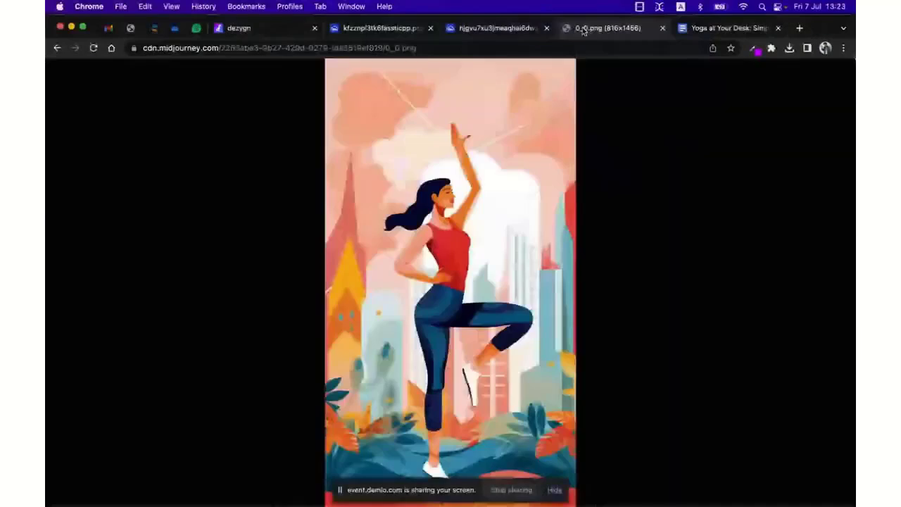
key("super+w")
left_click(151, 80)
scroll(399, 311, "down", 3)
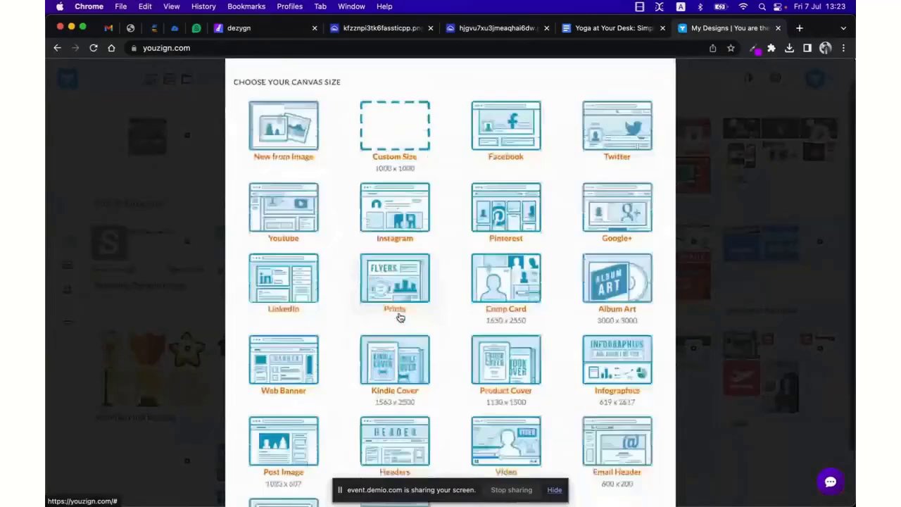
left_click(492, 332)
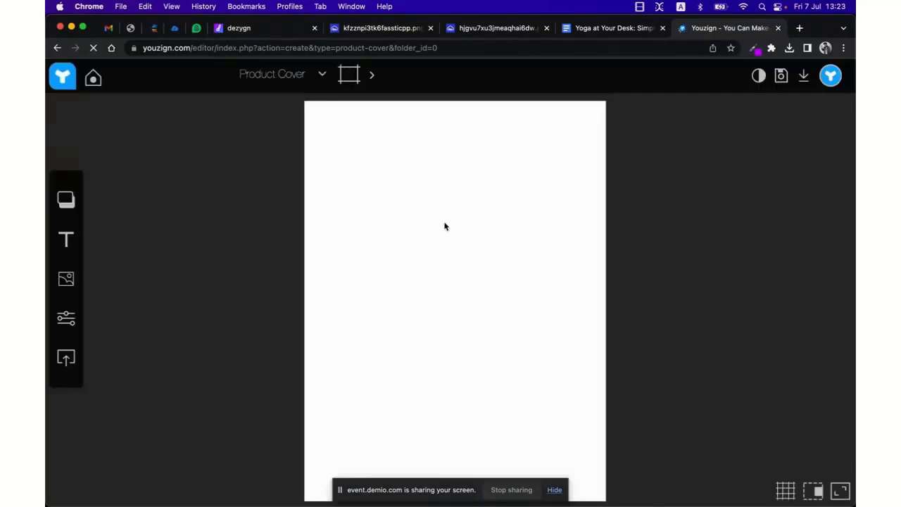
Step: Place the uploaded yoga woman image on the cover canvas
left_click(65, 358)
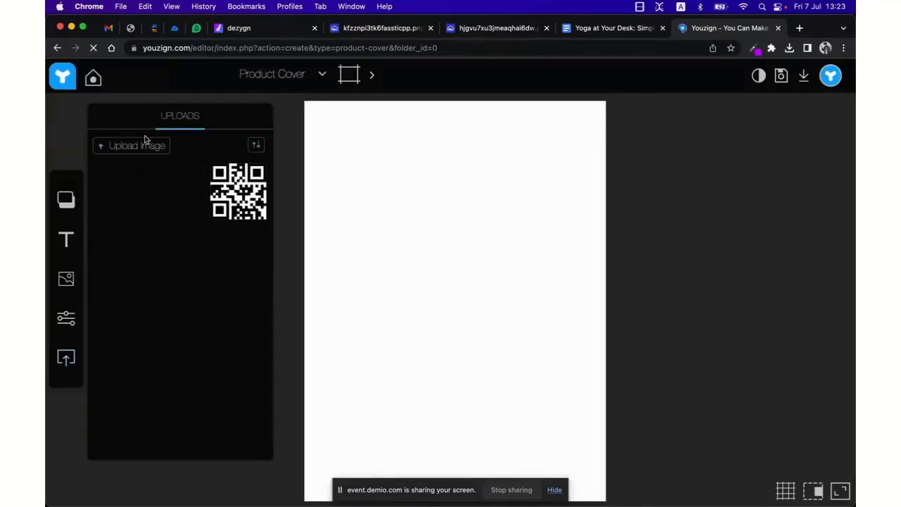
left_click(118, 204)
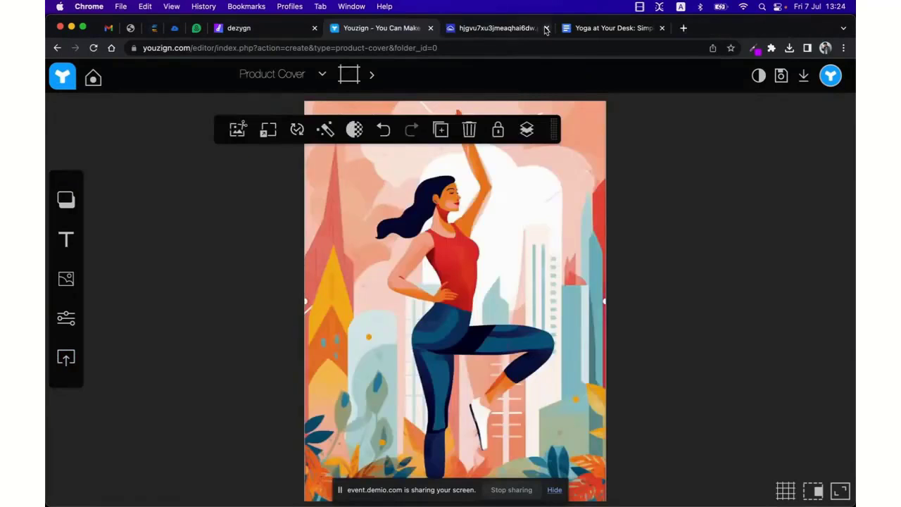
left_click(546, 28)
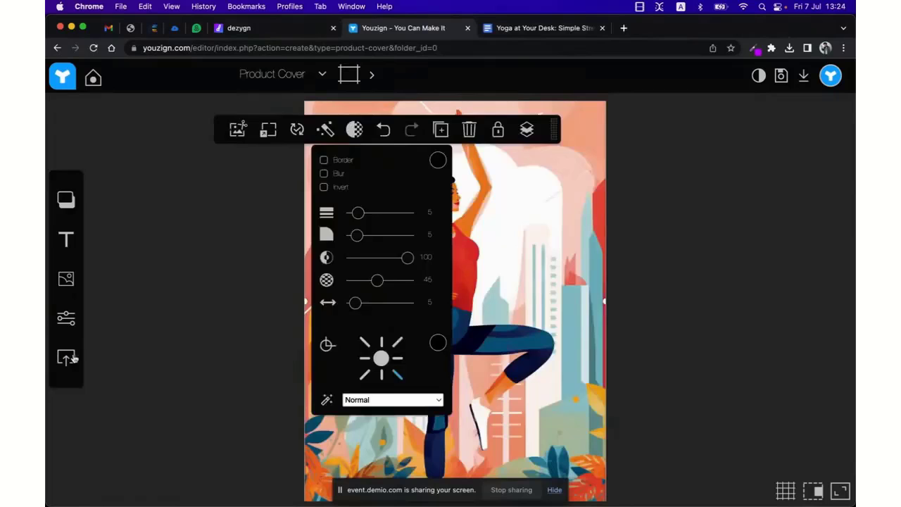
left_click(122, 345)
Step: Open the Shapes category in the Vector library
left_click(73, 284)
scroll(123, 361, "down", 5)
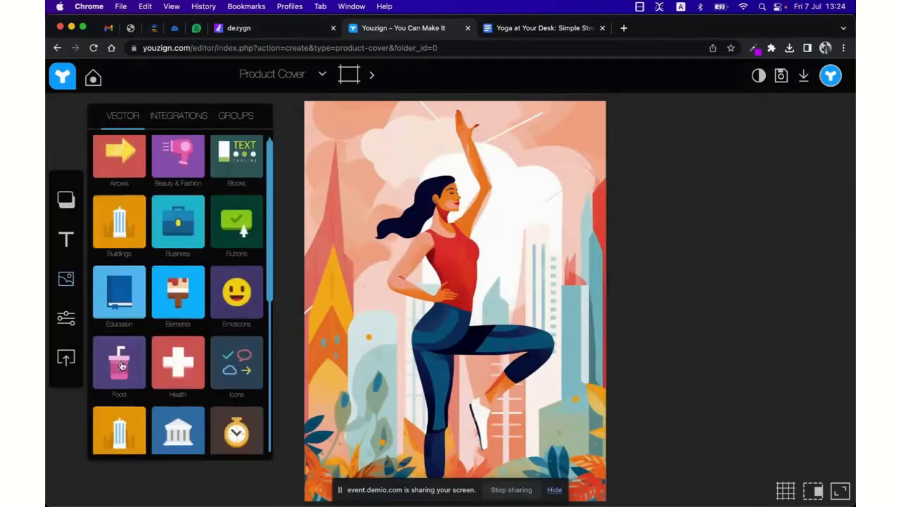
left_click(159, 356)
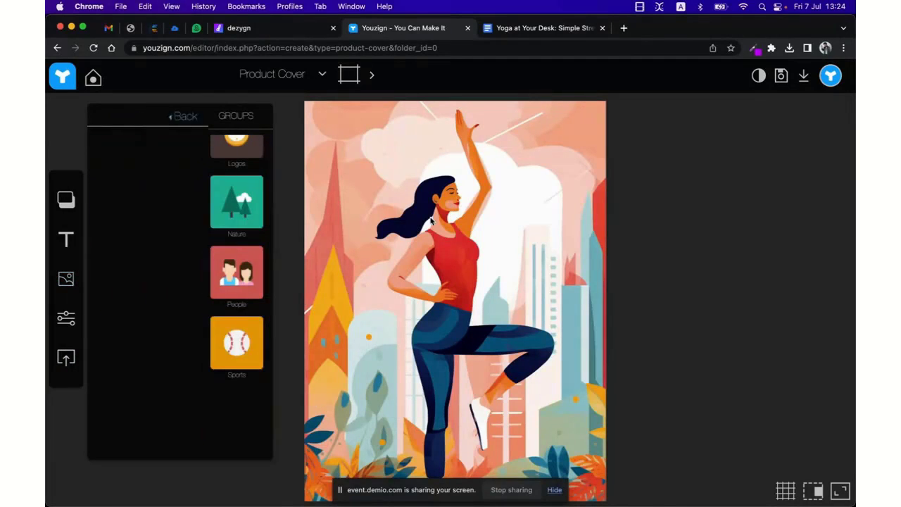
Step: Add a square and stretch it into a band across the bottom of the cover
left_click(229, 211)
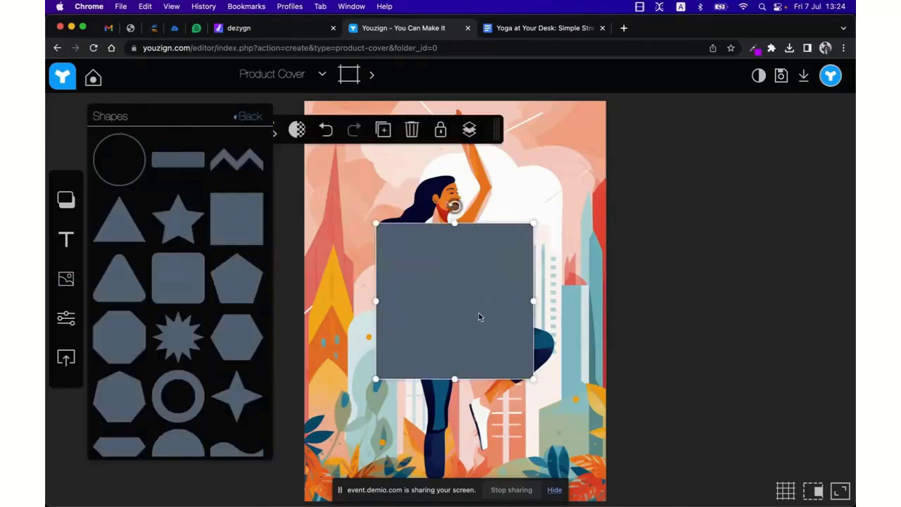
left_click_drag(478, 313, 406, 440)
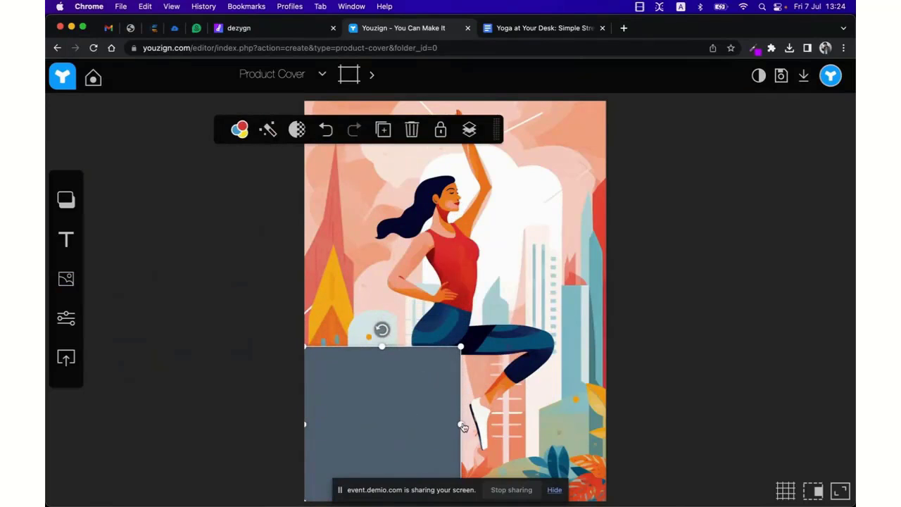
left_click_drag(460, 425, 553, 416)
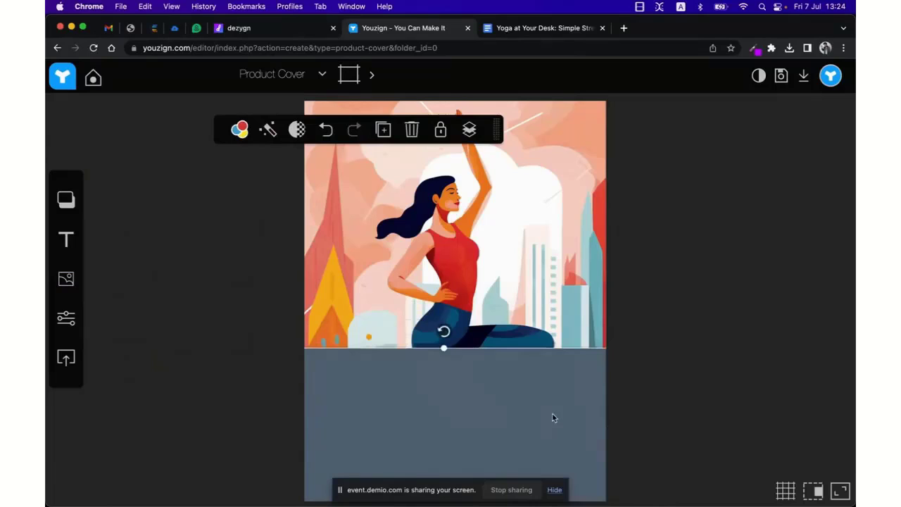
left_click_drag(444, 347, 443, 376)
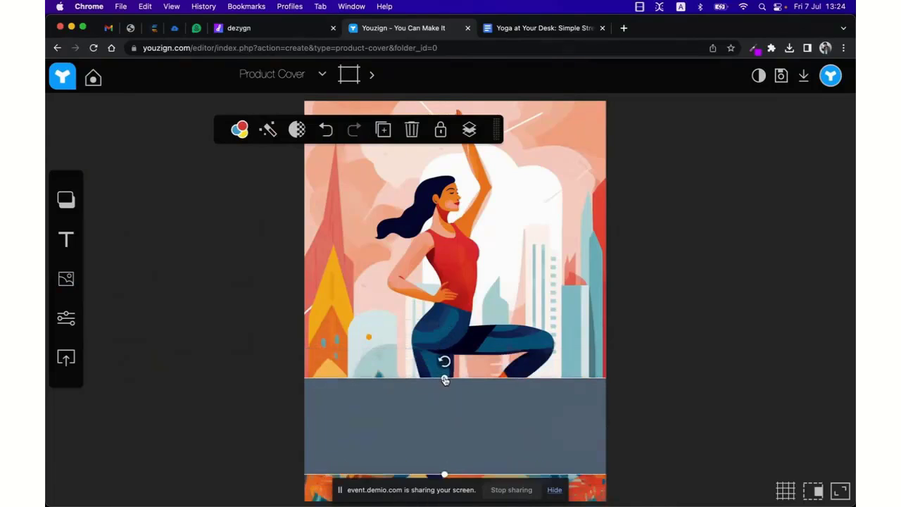
left_click_drag(470, 418, 472, 440)
Step: Colour the band light pink with 84% opacity
left_click(241, 131)
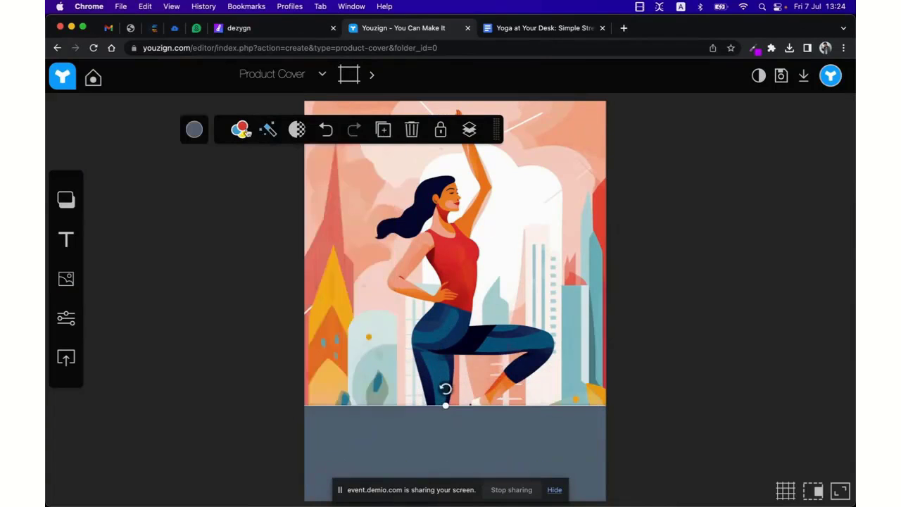
left_click(192, 133)
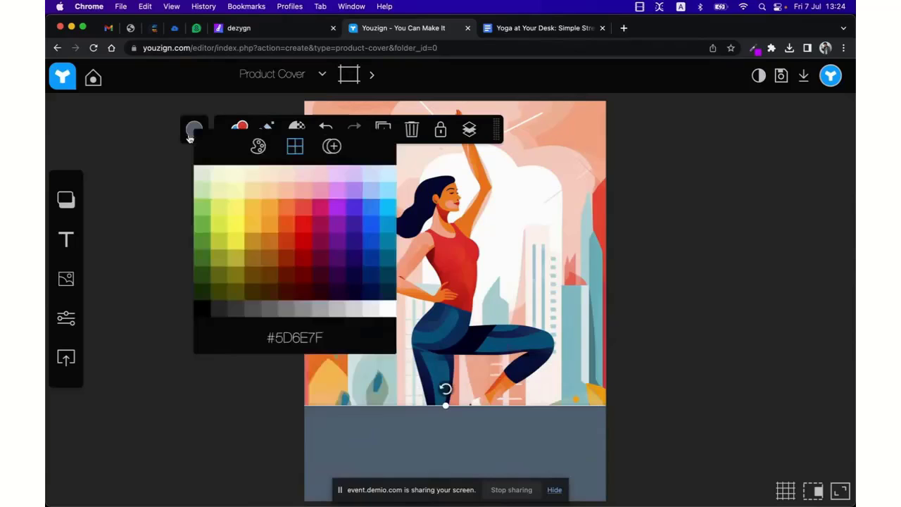
left_click(301, 178)
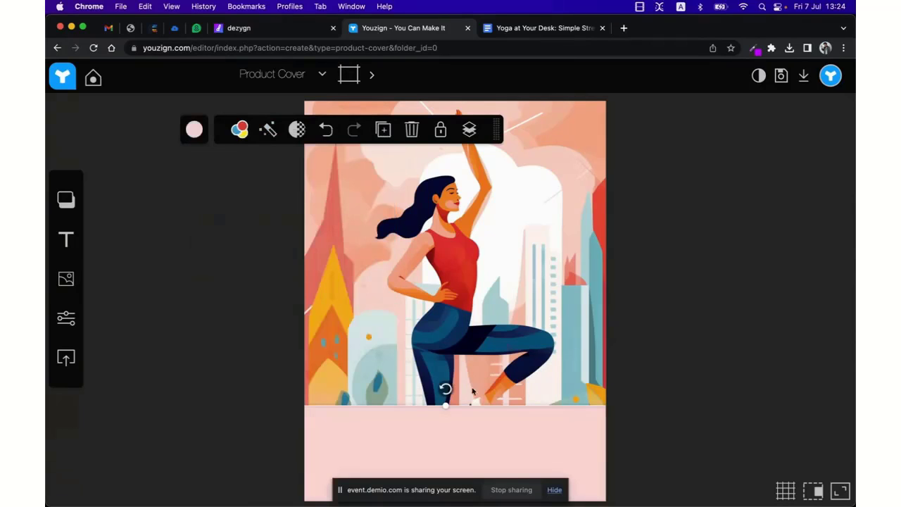
left_click(297, 131)
left_click(297, 135)
left_click(302, 137)
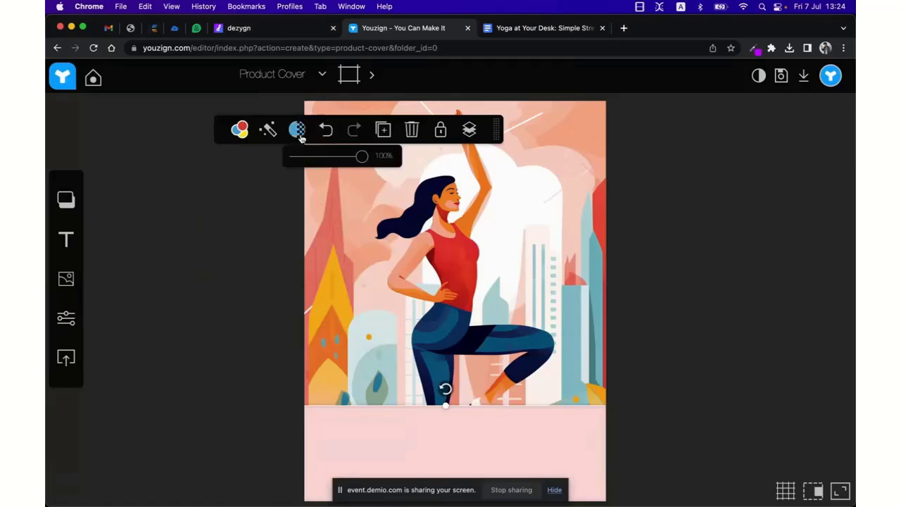
left_click_drag(336, 159, 351, 158)
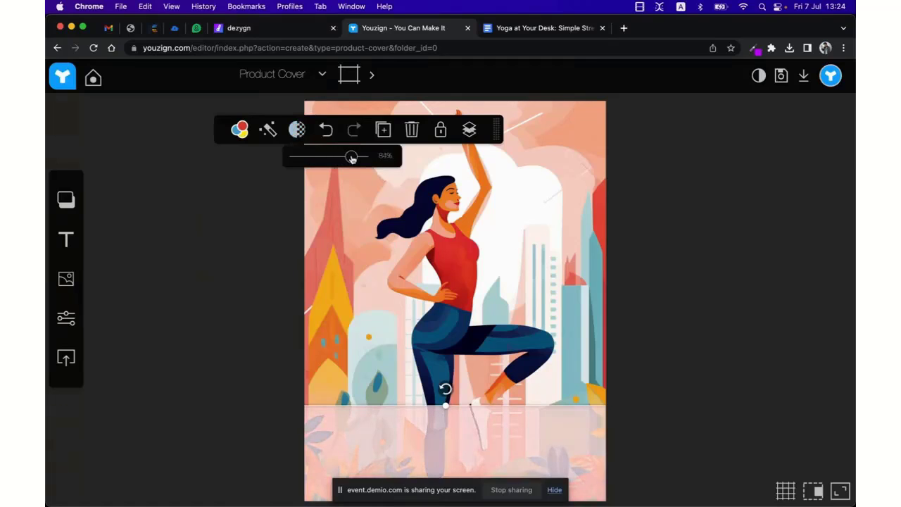
left_click(711, 240)
Step: Copy the ebook title from the document and paste it into a new cover headline
left_click(517, 28)
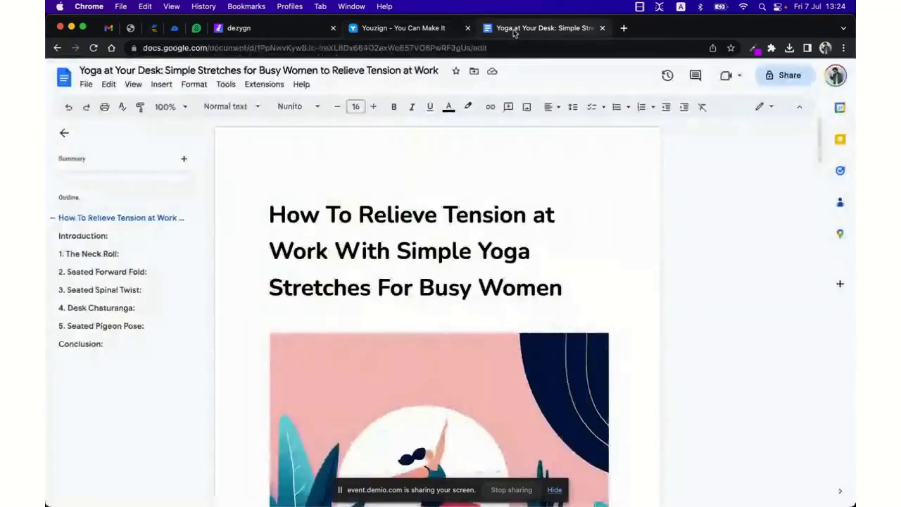
left_click_drag(267, 219, 563, 289)
left_click(403, 28)
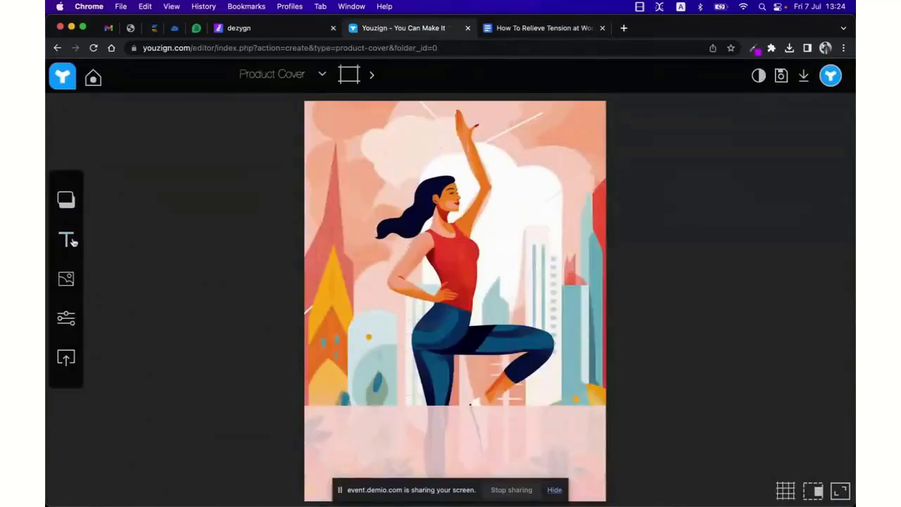
left_click(66, 240)
left_click(133, 163)
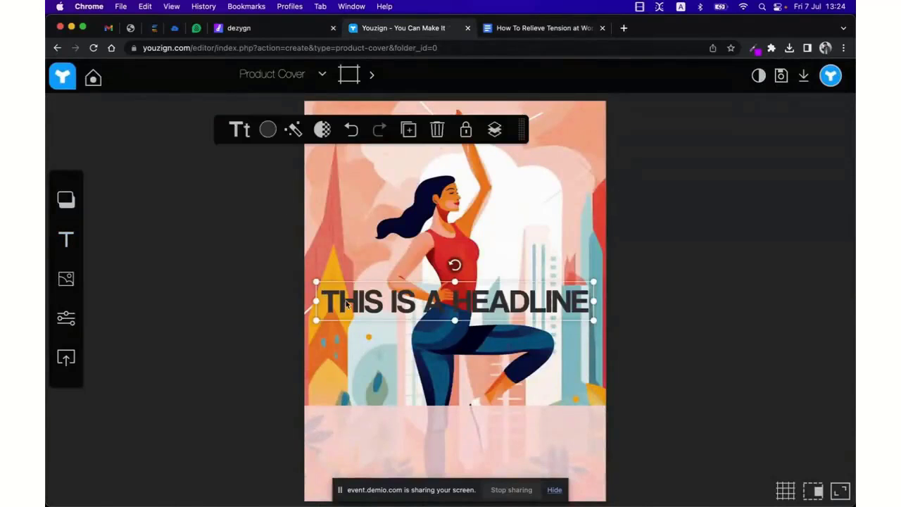
type("How To Relieve Tension at Work With Simple Yoga Stretches")
Step: Make the headline white in the Montserrat font
left_click_drag(499, 351, 504, 378)
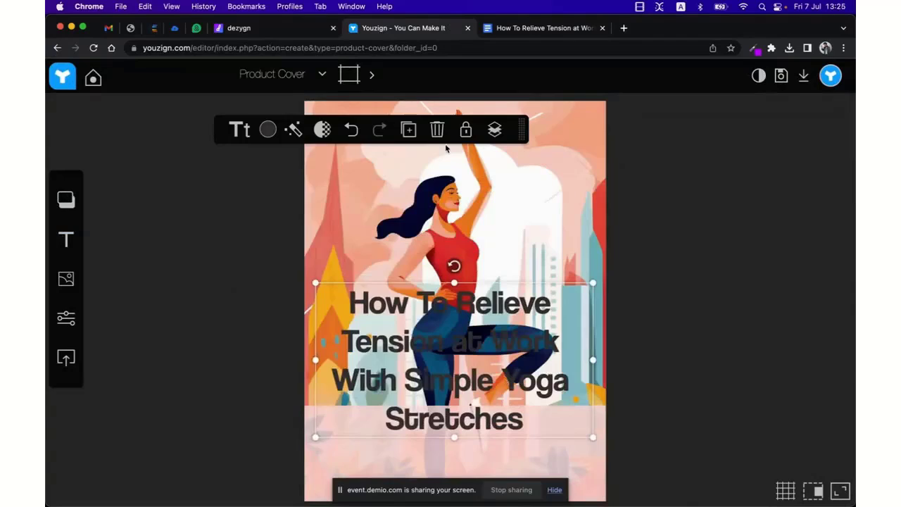
left_click(294, 130)
left_click(267, 130)
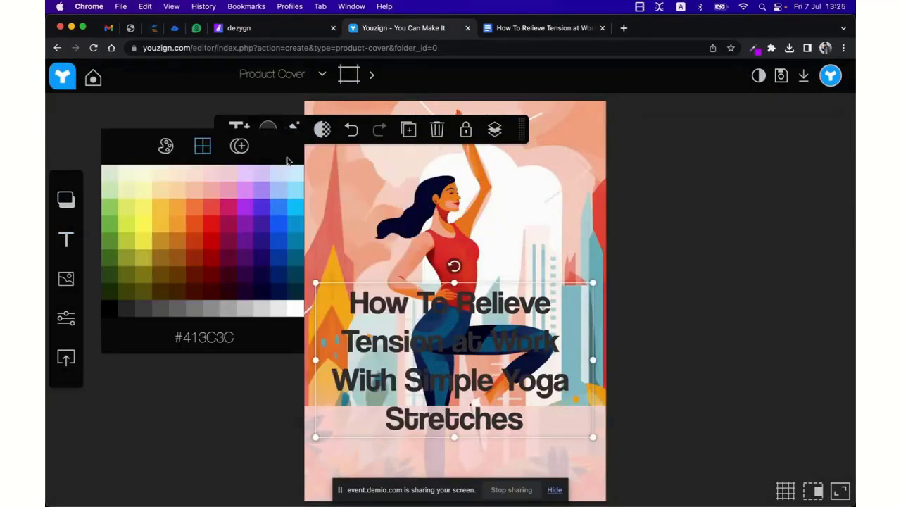
left_click(295, 313)
left_click(239, 129)
left_click(309, 161)
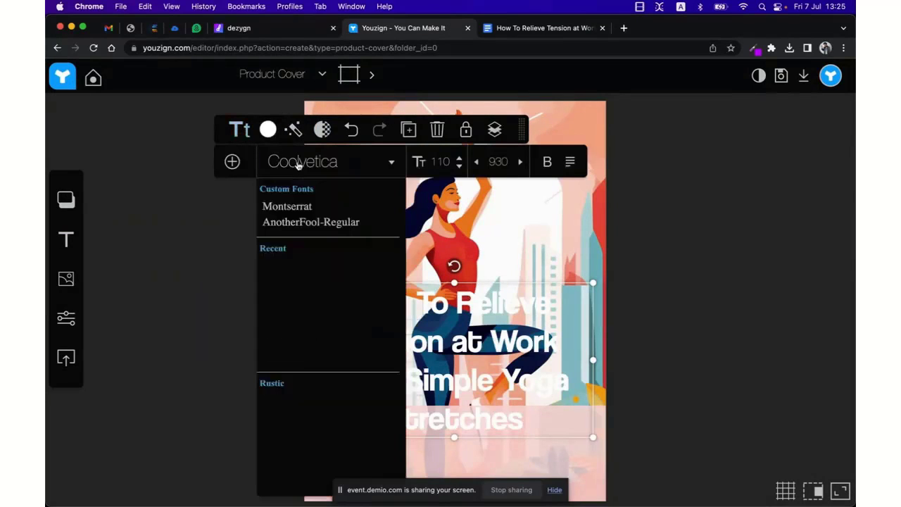
left_click(304, 209)
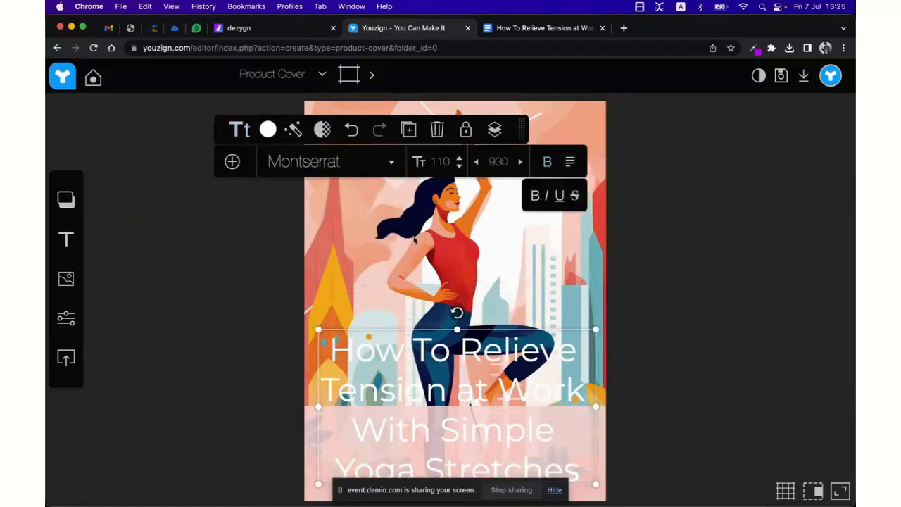
Step: Move the pink band behind the headline, shrink the text to size 83, and lower it
left_click(322, 432)
left_click_drag(322, 432, 447, 316)
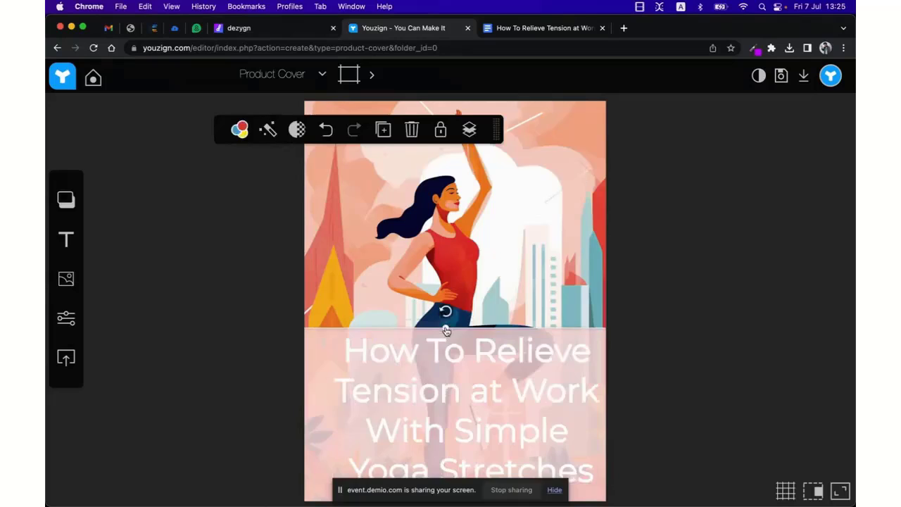
left_click(436, 366)
double_click(436, 366)
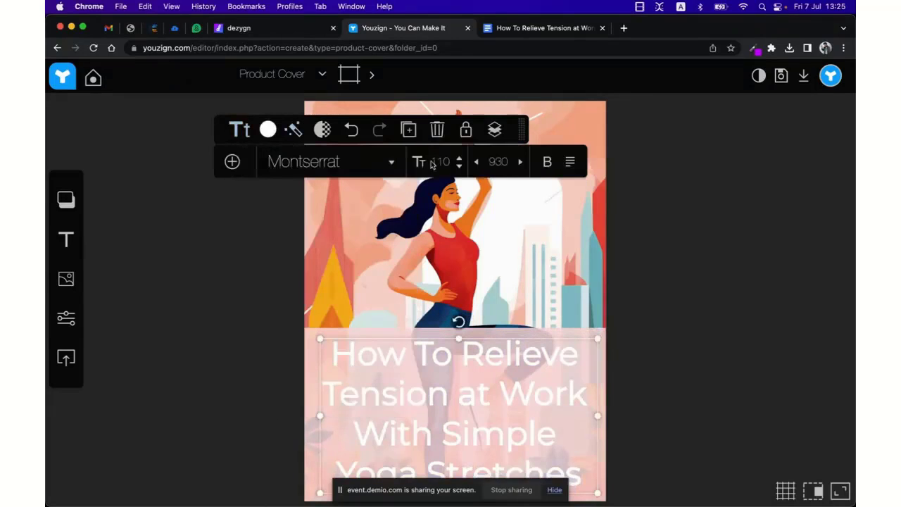
left_click(458, 168)
left_click_drag(459, 167, 459, 167)
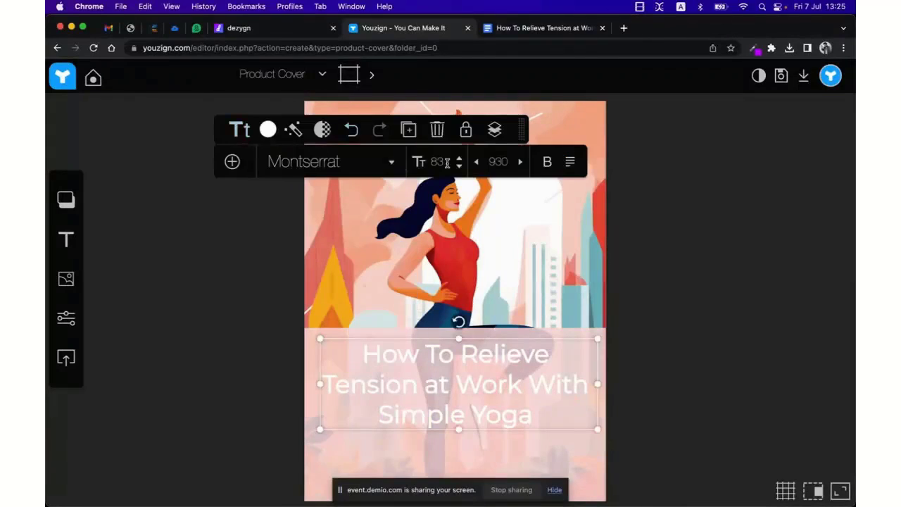
left_click_drag(456, 357, 459, 418)
Step: Recolour the band behind the headline with a new pink shade
left_click(459, 418)
left_click(194, 129)
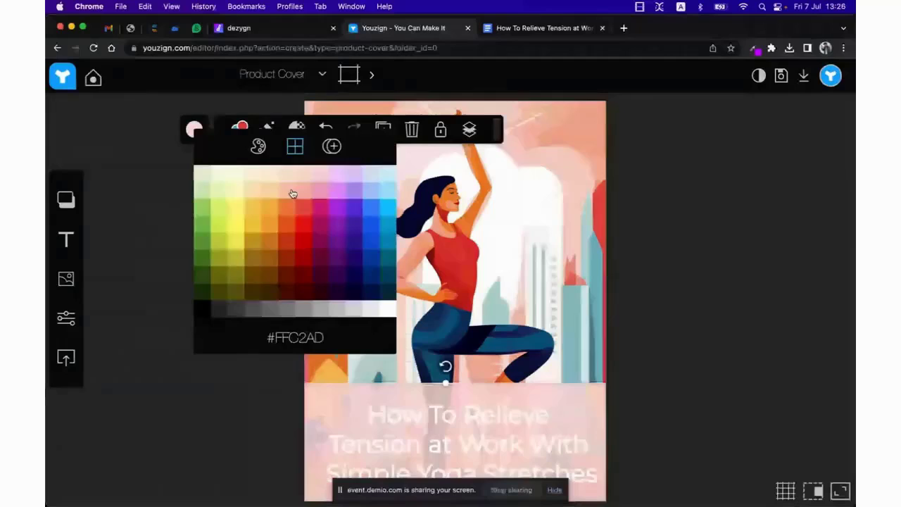
left_click(292, 193)
left_click(521, 416)
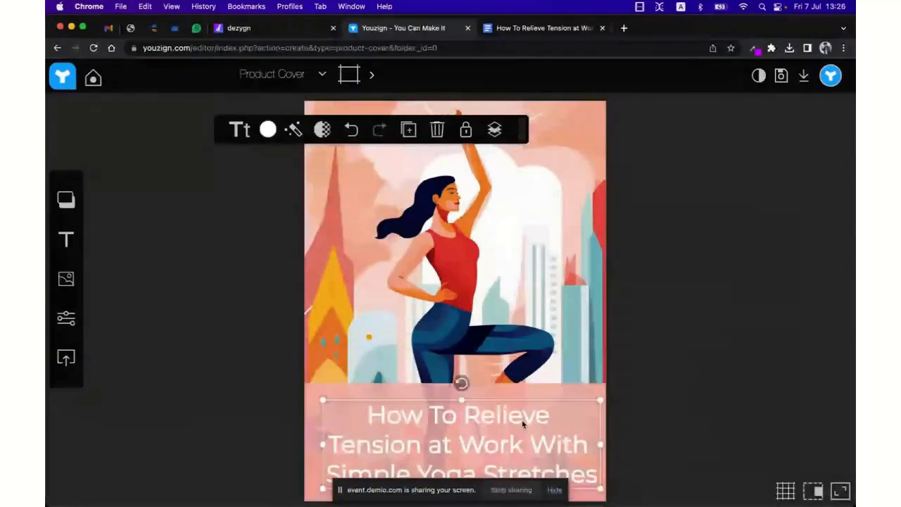
Step: Add the uploaded yogi logo to the cover, shrunk small at the top-left corner
left_click(210, 268)
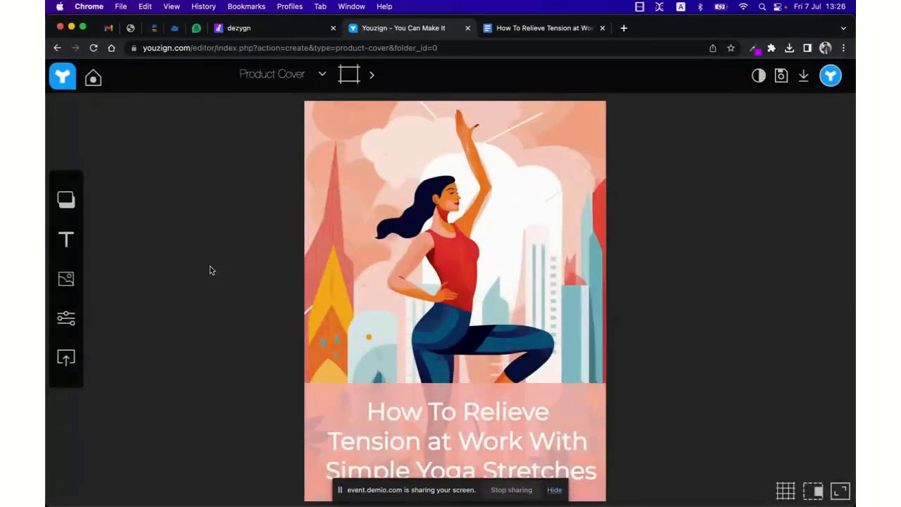
left_click(66, 359)
scroll(211, 310, "down", 5)
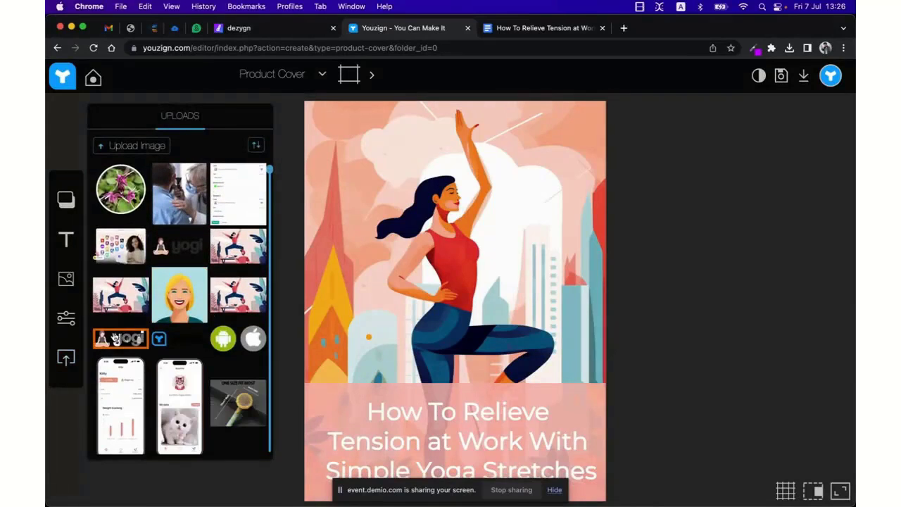
left_click(177, 244)
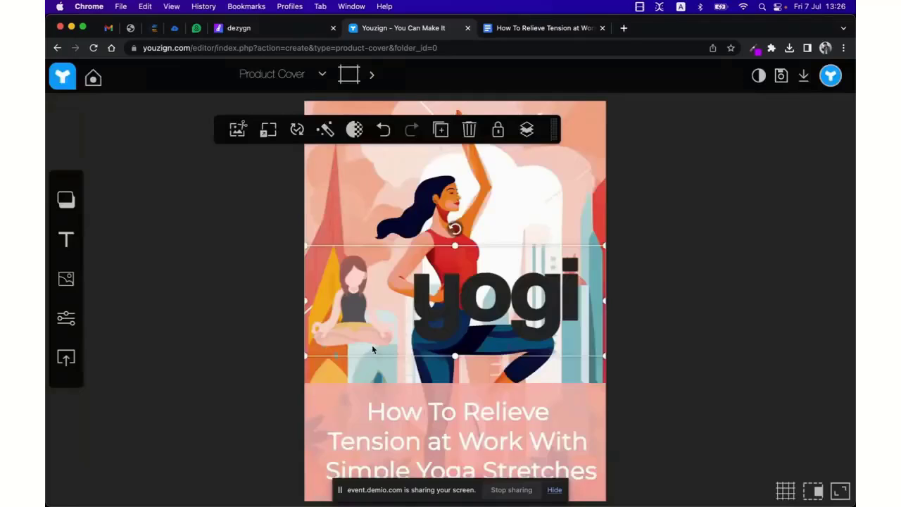
left_click_drag(306, 361, 359, 151)
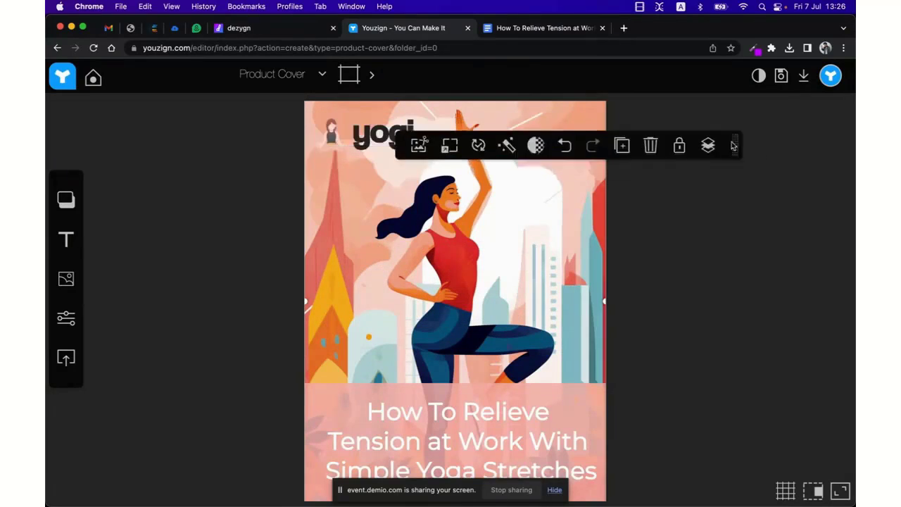
Step: Recolour the ebook title text from white to a dark colour
left_click(505, 387)
left_click(530, 119)
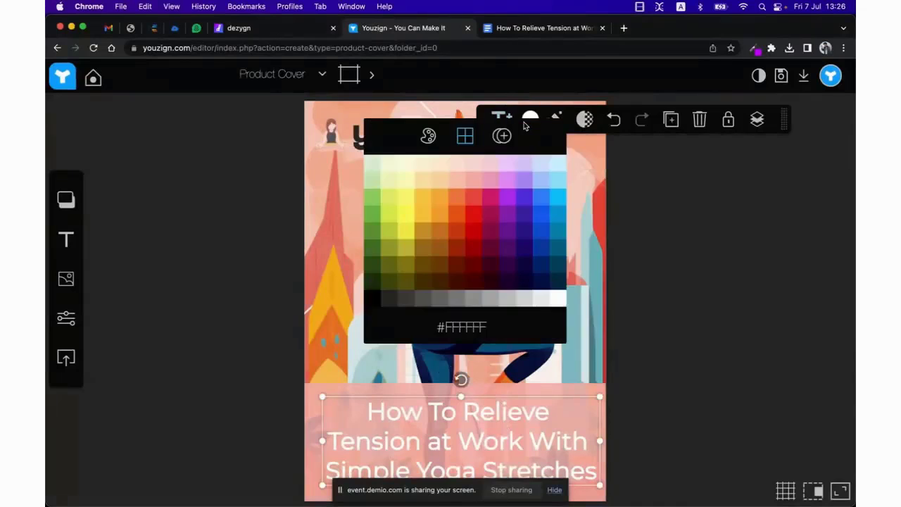
left_click(461, 213)
left_click(556, 118)
left_click(530, 120)
left_click(623, 323)
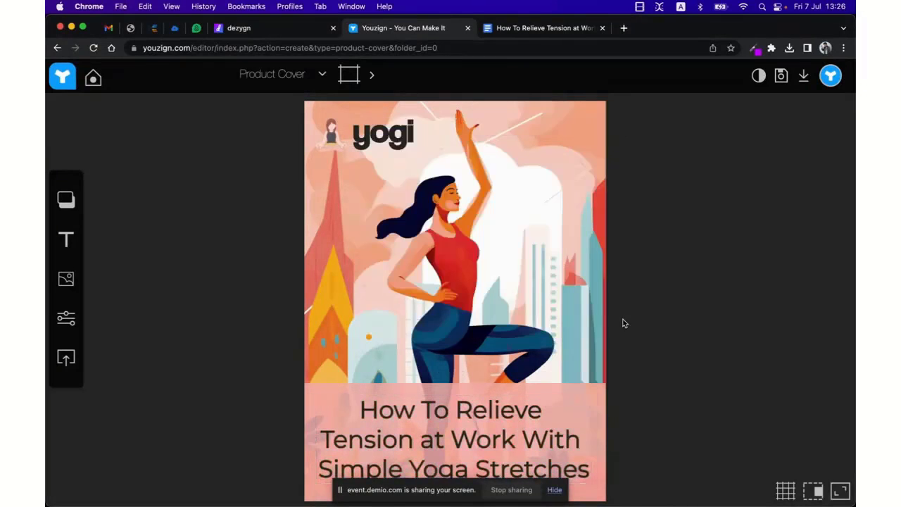
left_click(450, 426)
left_click(705, 404)
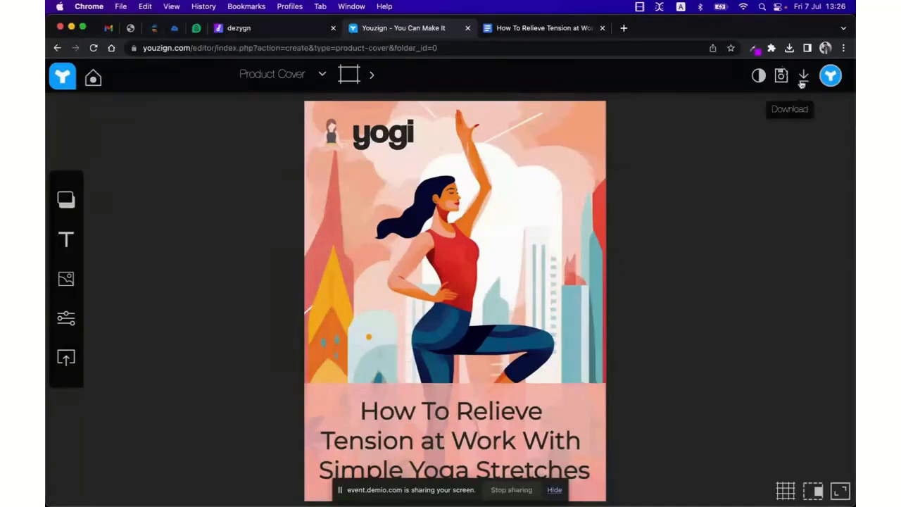
Step: Download the finished yoga cover as a PNG at 1x scale
mouse_move(802, 84)
left_click(809, 103)
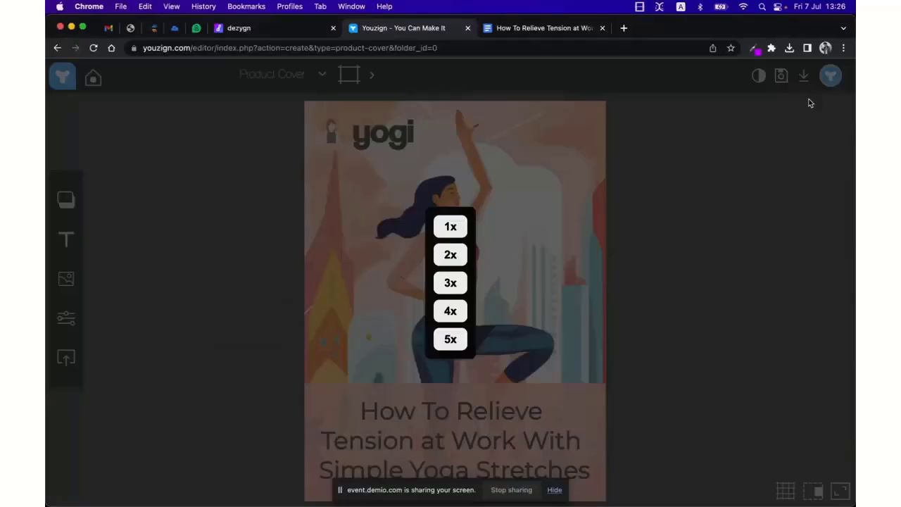
left_click(442, 225)
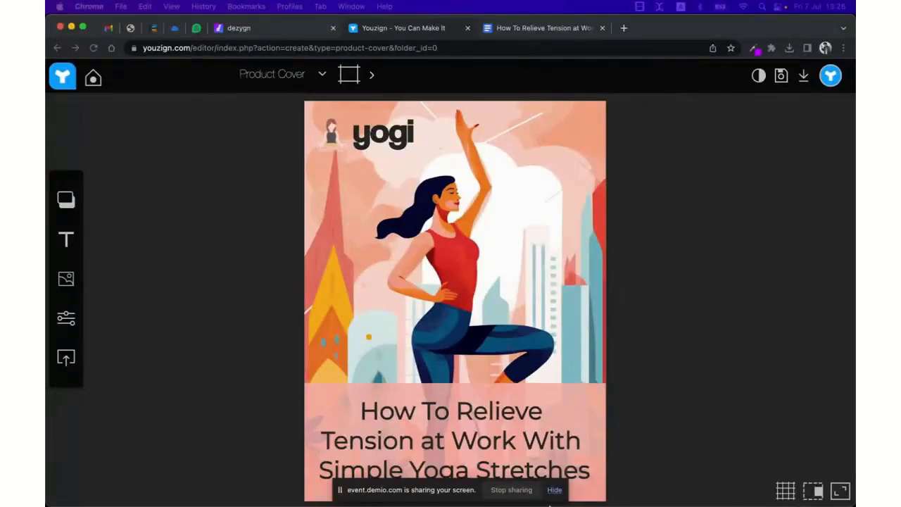
Step: In Mockzign, load Image (11).png from Downloads as the cover for all mockups
mouse_move(553, 501)
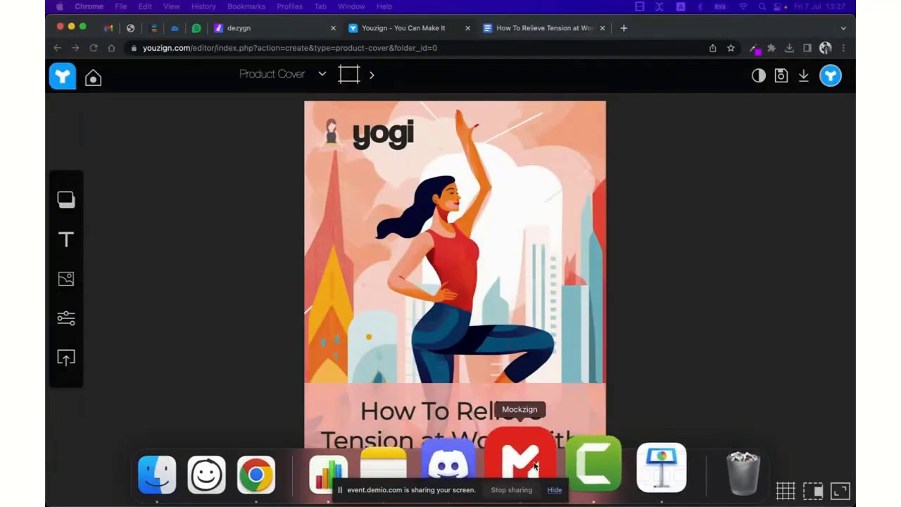
left_click(534, 466)
left_click(68, 79)
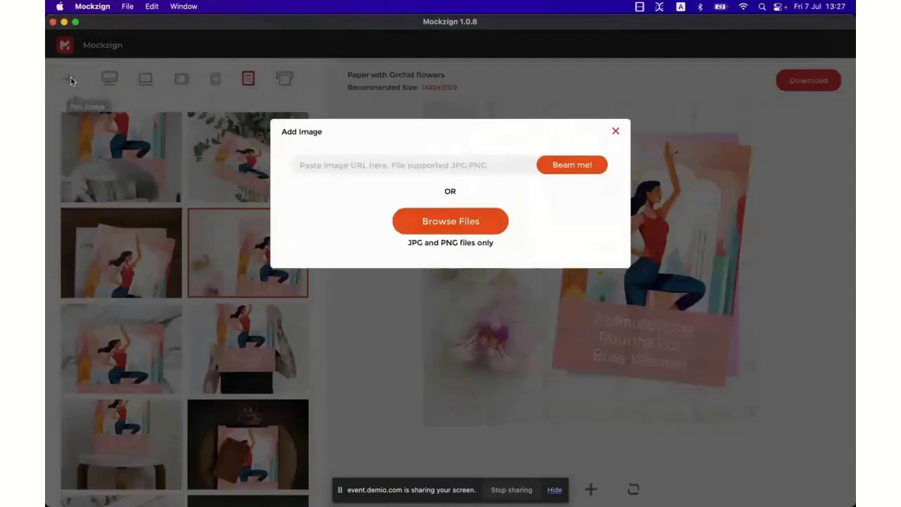
left_click(457, 222)
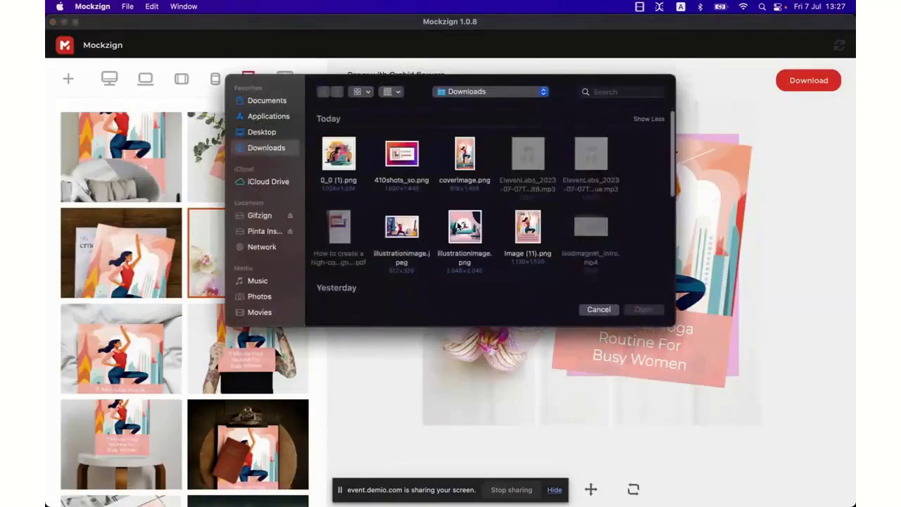
double_click(523, 232)
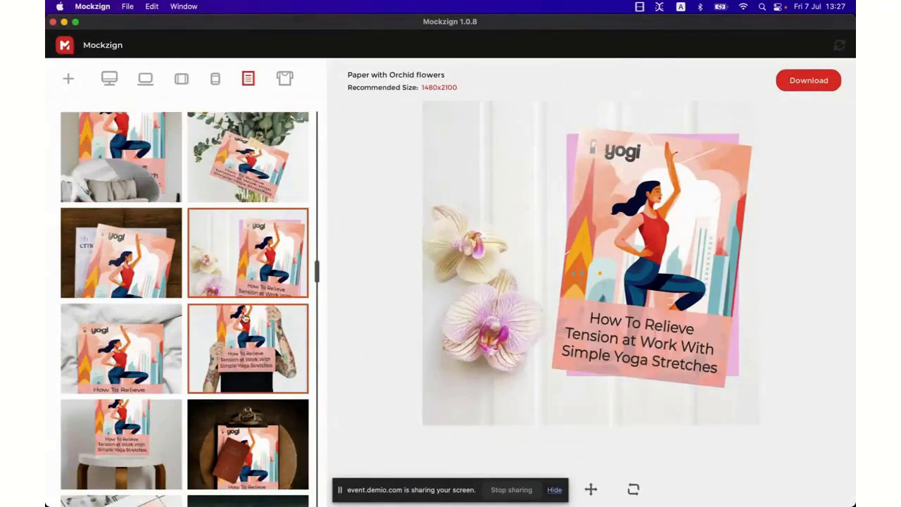
Step: Preview the cover on Magazine on Top of Desk, Paper with Orchid, Frame Held Low, Paper with Magazine and Frame behind Sofa mockups
left_click(155, 270)
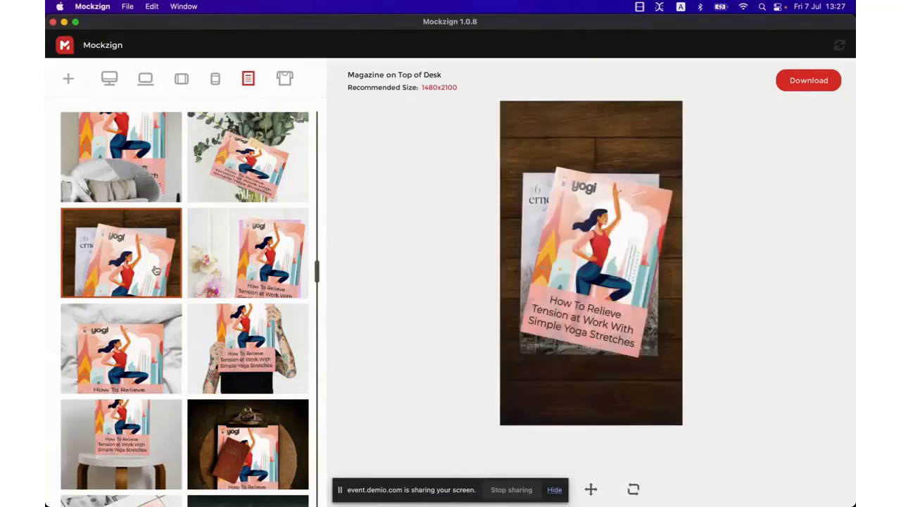
left_click(218, 271)
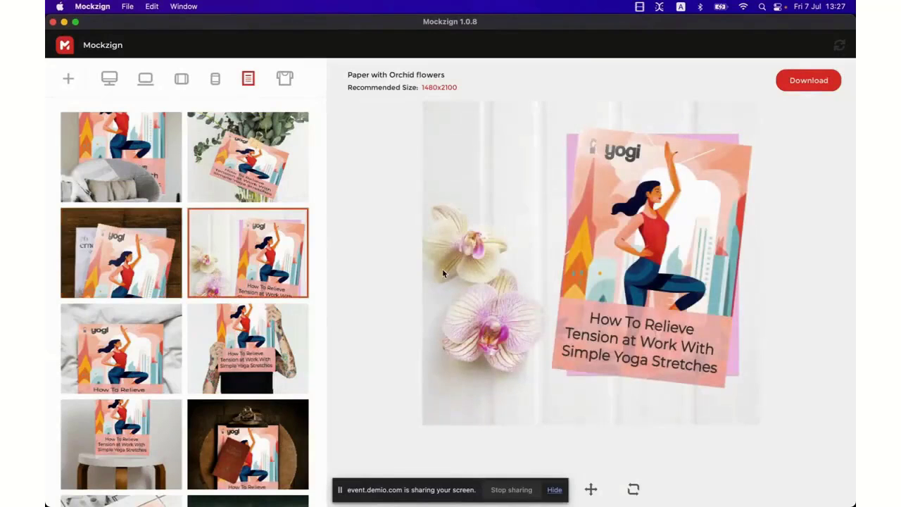
scroll(239, 211, "down", 10)
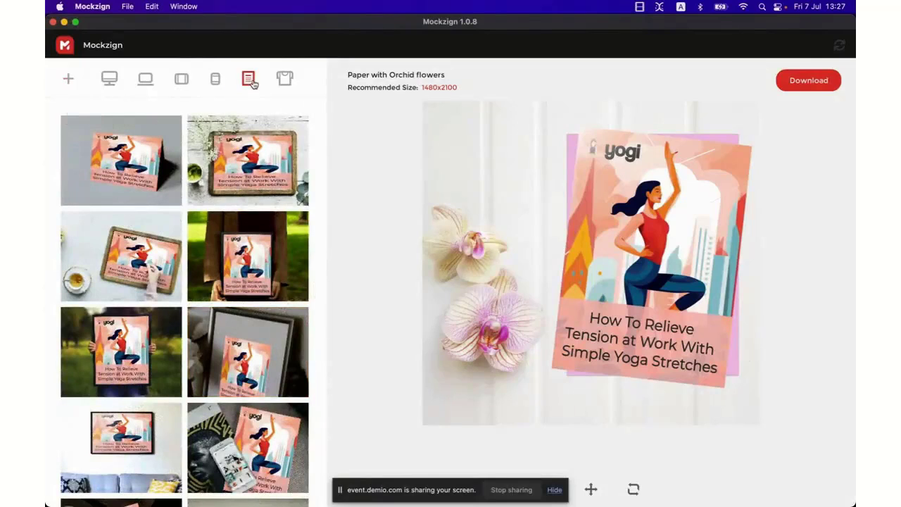
left_click(247, 255)
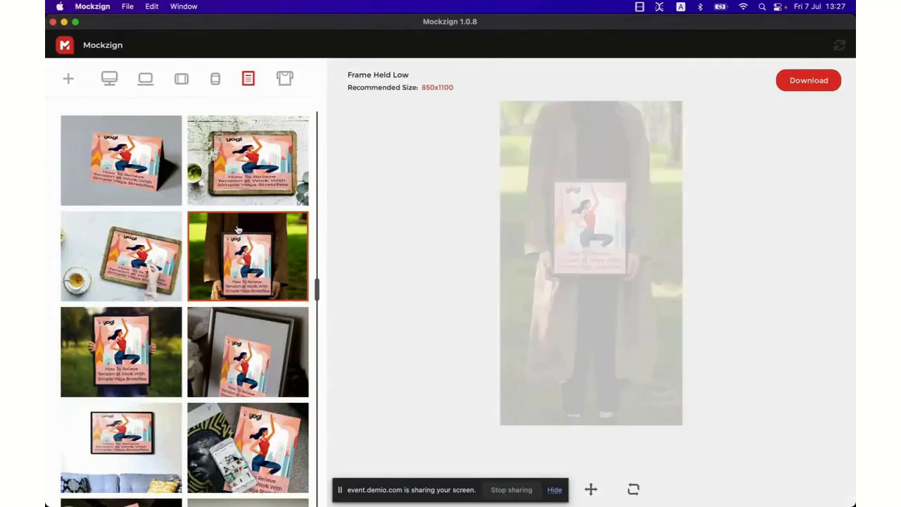
scroll(258, 211, "down", 5)
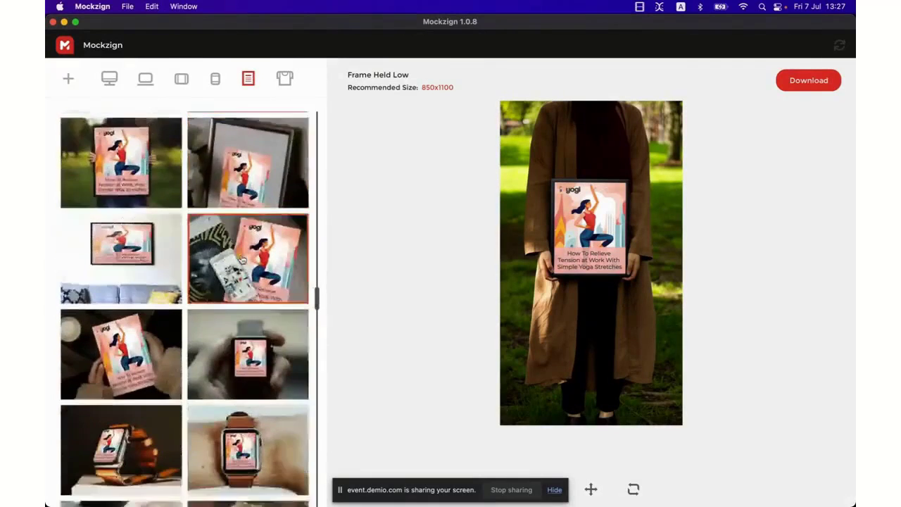
left_click(252, 178)
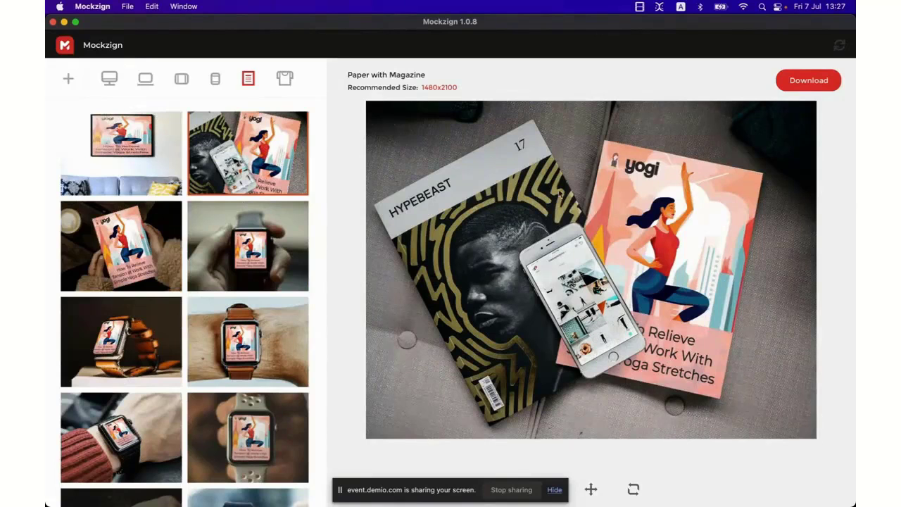
scroll(155, 257, "up", 3)
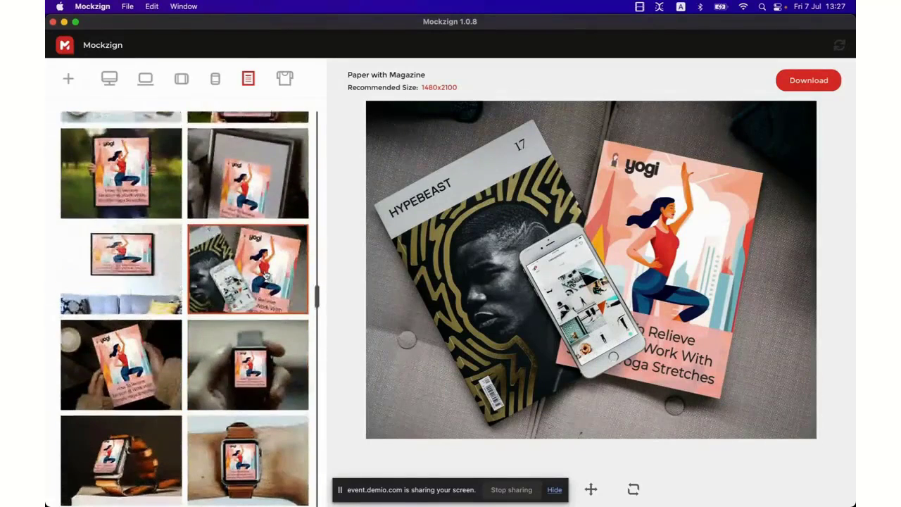
left_click(156, 257)
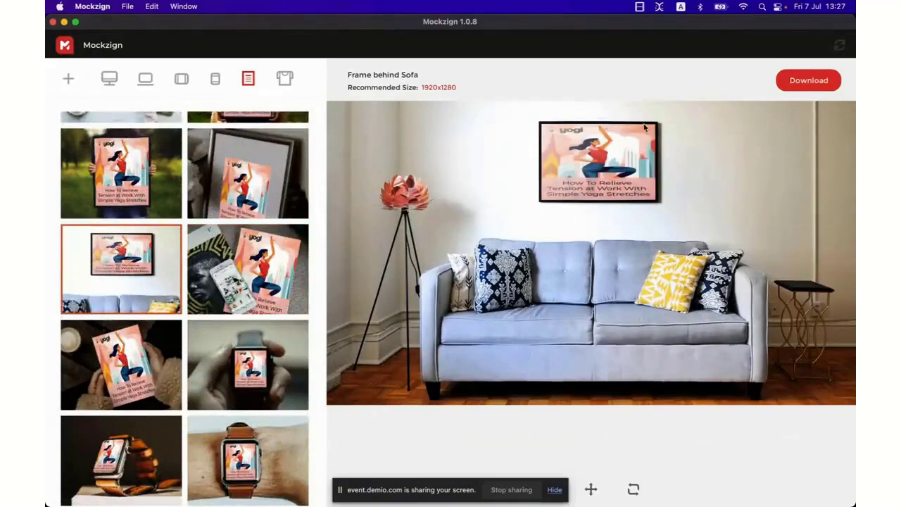
Step: Compare more mockups (book on bench, pencil, rose clippings, marble table) and settle on Magazine with purse
left_click(248, 268)
left_click(120, 365)
scroll(120, 351, "down", 10)
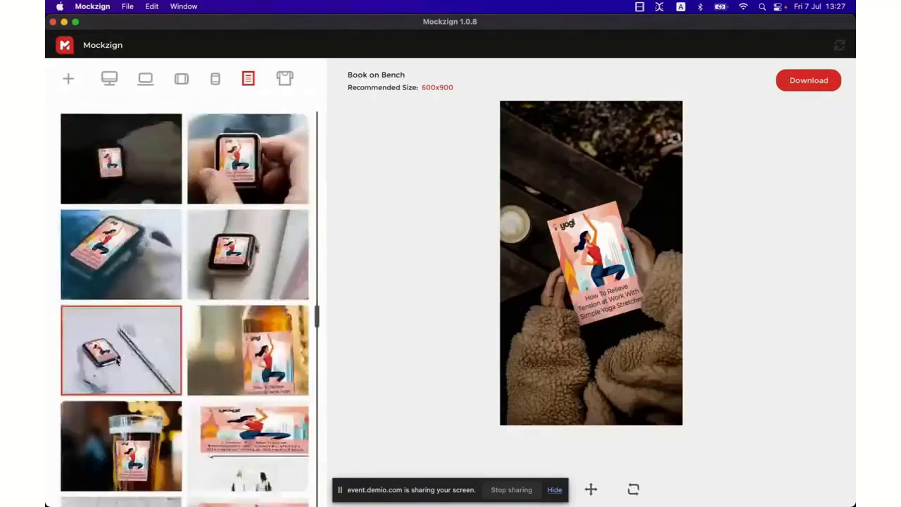
scroll(209, 317, "down", 3)
left_click(216, 308)
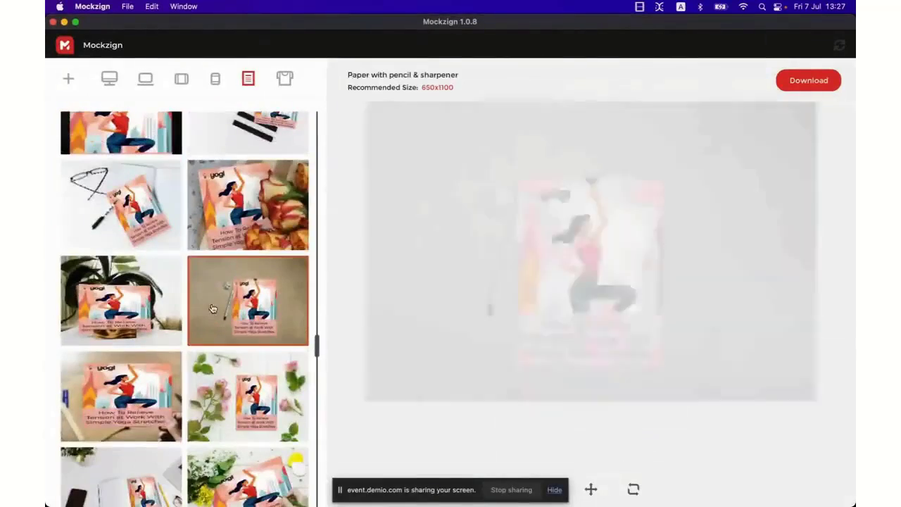
left_click(217, 366)
scroll(218, 366, "down", 3)
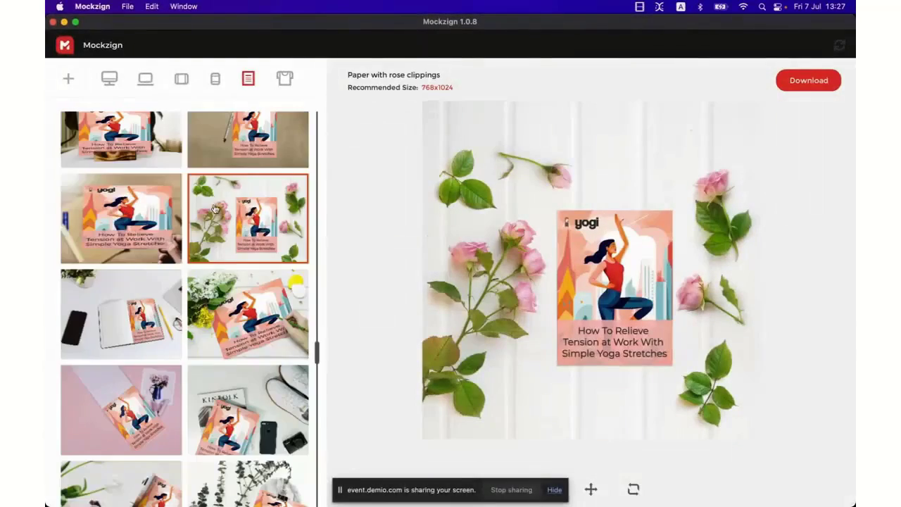
scroll(225, 282, "down", 5)
left_click(235, 282)
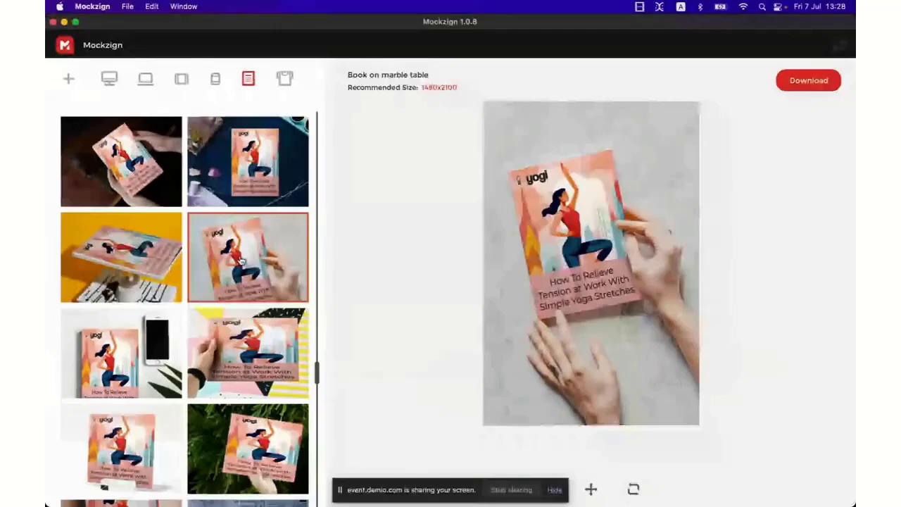
scroll(243, 268, "up", 2)
left_click(251, 241)
scroll(251, 242, "down", 10)
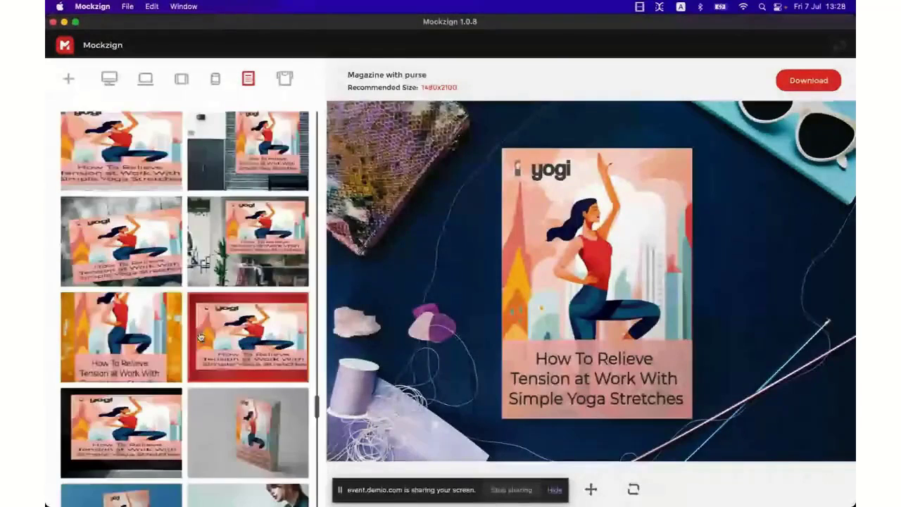
Step: Save the Magazine with purse mockup as covermockup.png and bring up Finder
left_click(803, 85)
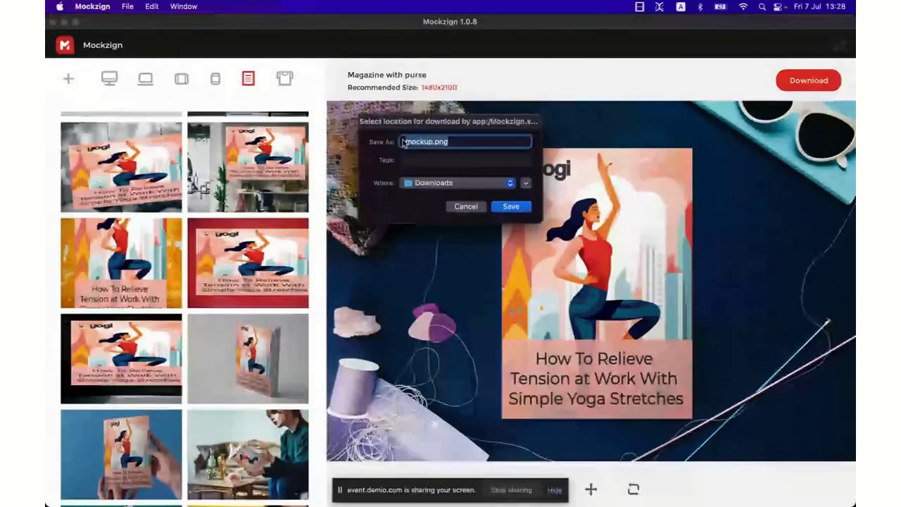
type("covermockup")
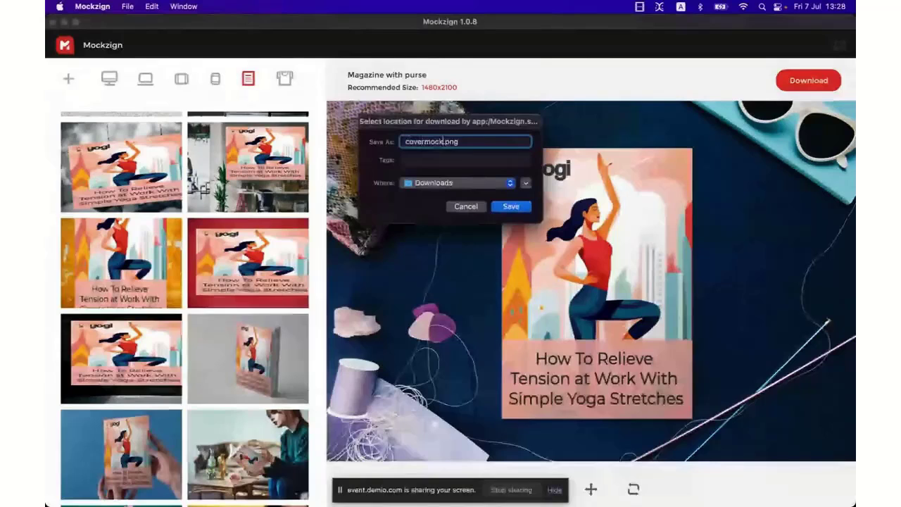
key("Return")
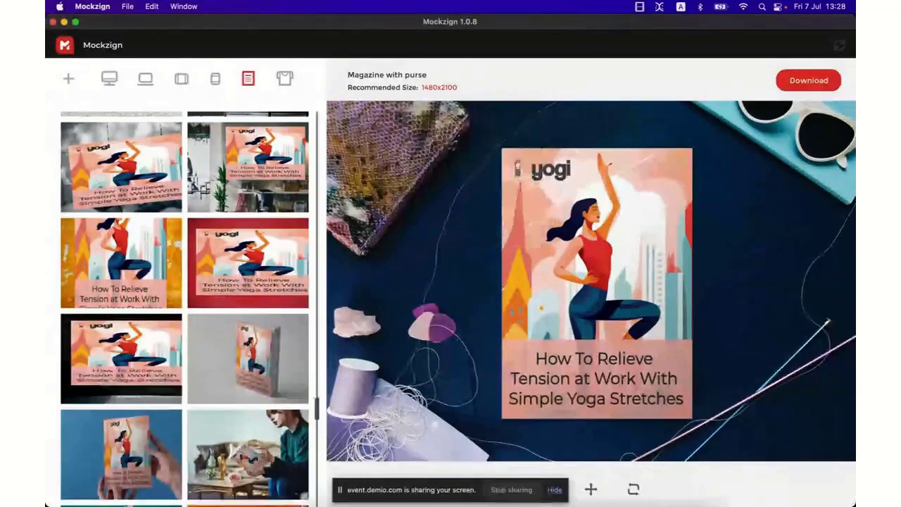
left_click(198, 484)
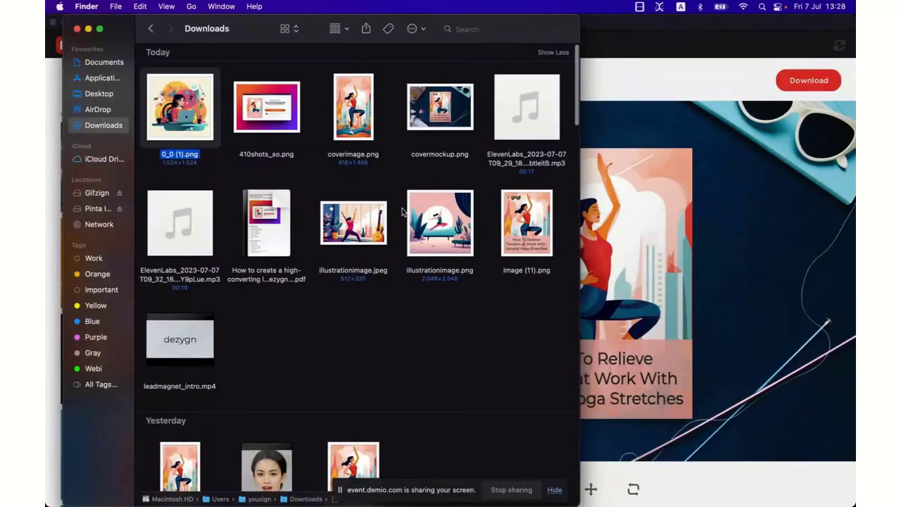
Step: Preview covermockup.png at full size with Quick Look
left_click(451, 135)
key("space")
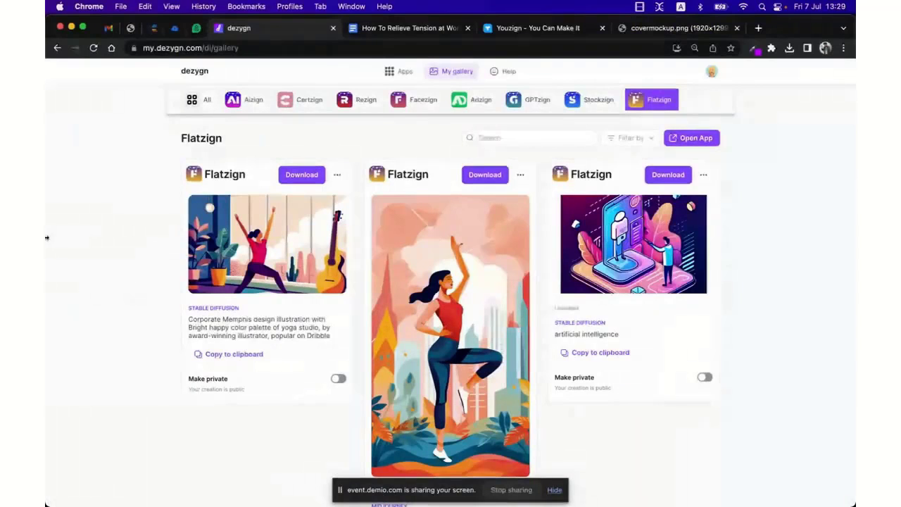
left_click(191, 465)
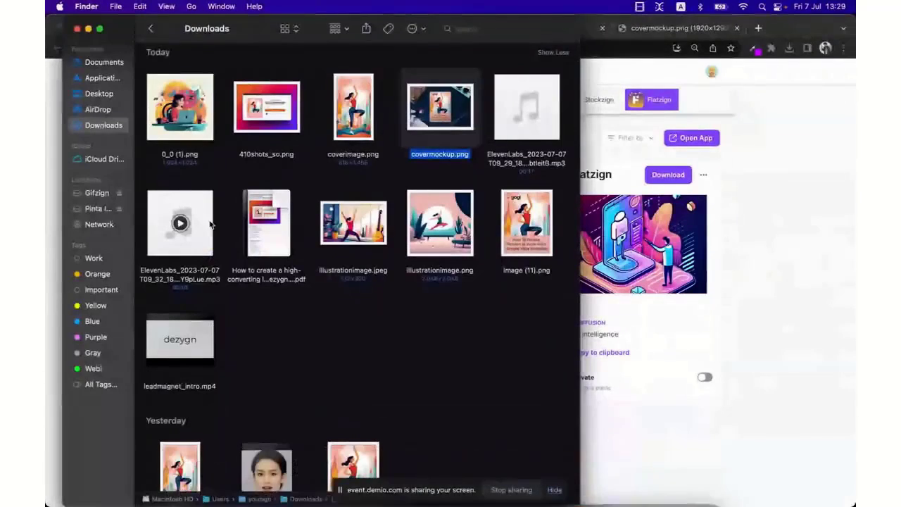
Step: Open the optin.png wireframe from the Desktop in Chrome, then bring the Finder Desktop window back
left_click(102, 94)
left_click(240, 92)
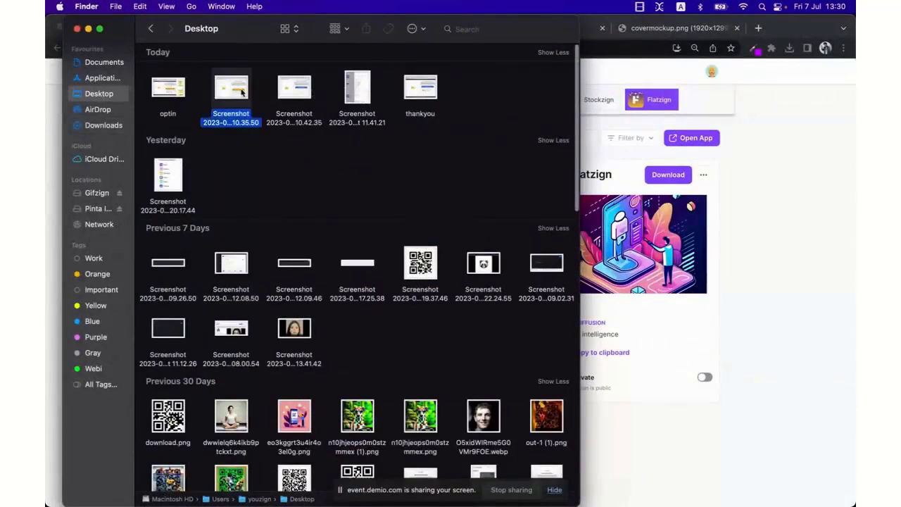
left_click(424, 95)
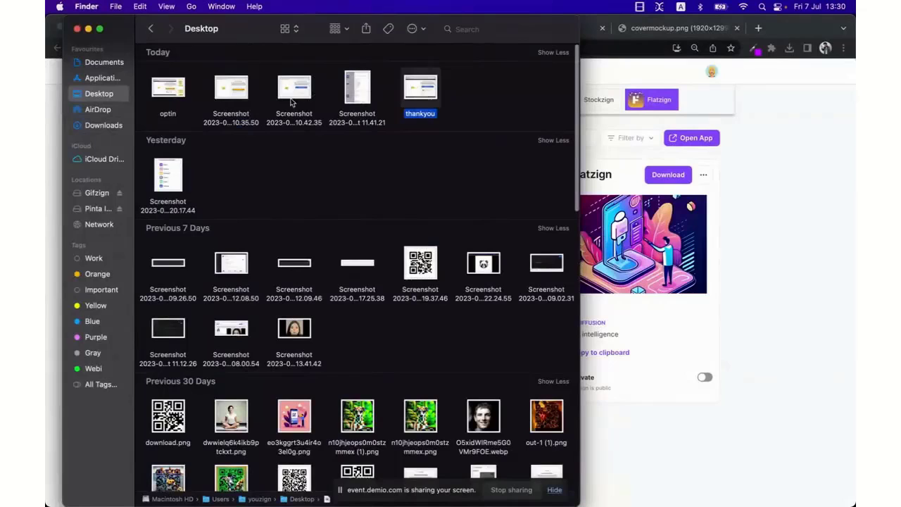
left_click(175, 101, "super")
left_click(494, 133)
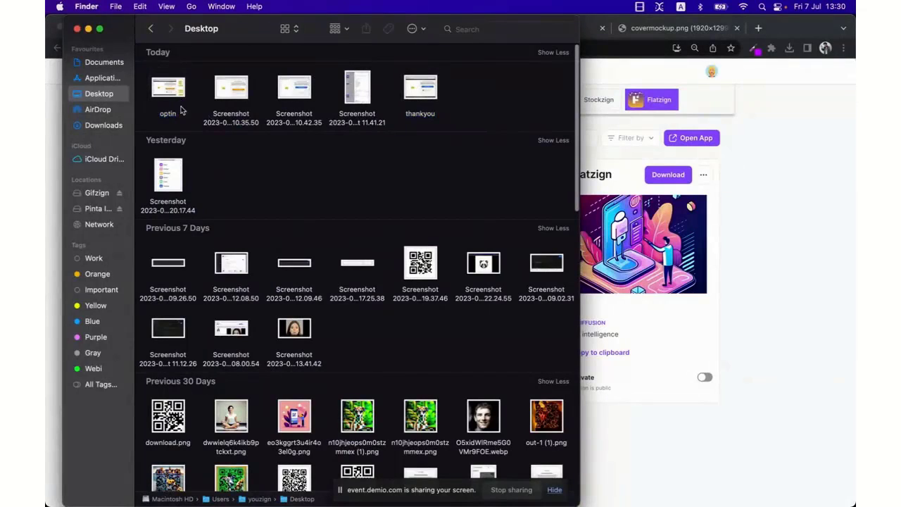
left_click_drag(169, 95, 654, 28)
mouse_move(240, 489)
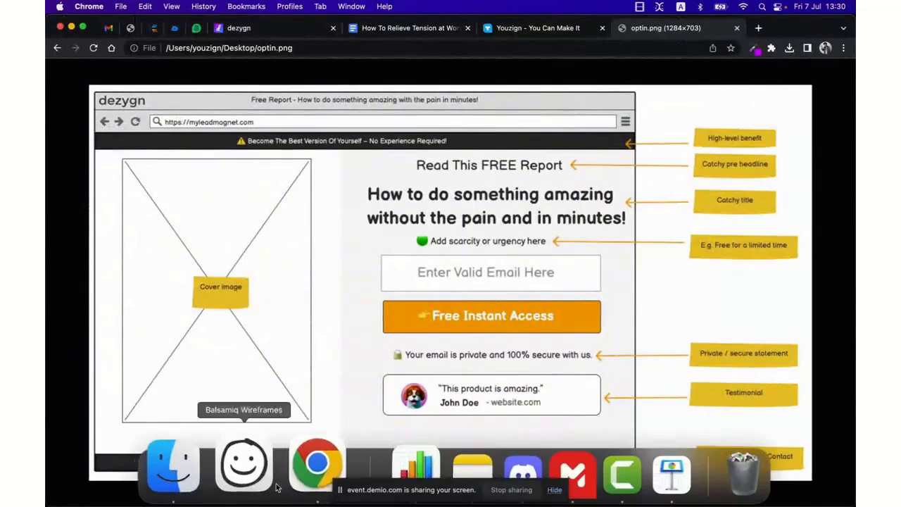
left_click(206, 485)
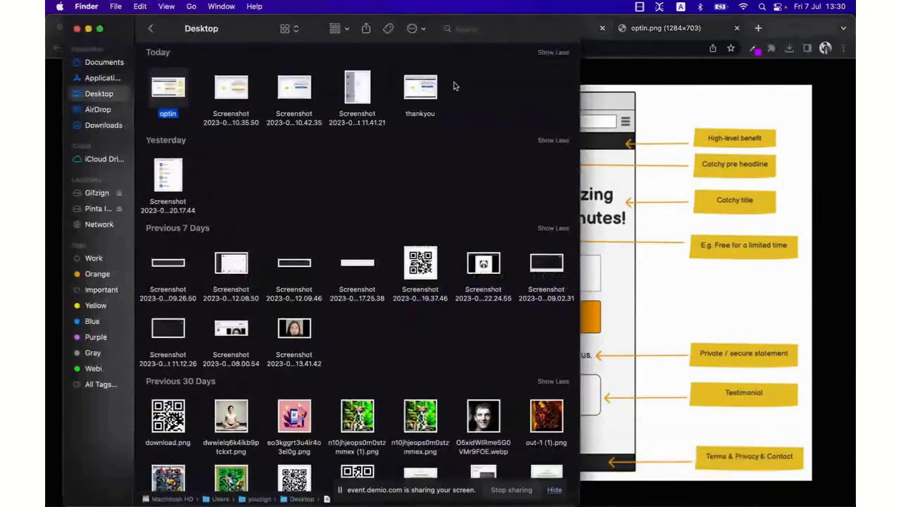
Step: Drag thankyou.png from Finder onto Chrome's tab bar to open it in a new tab
left_click_drag(421, 89, 644, 36)
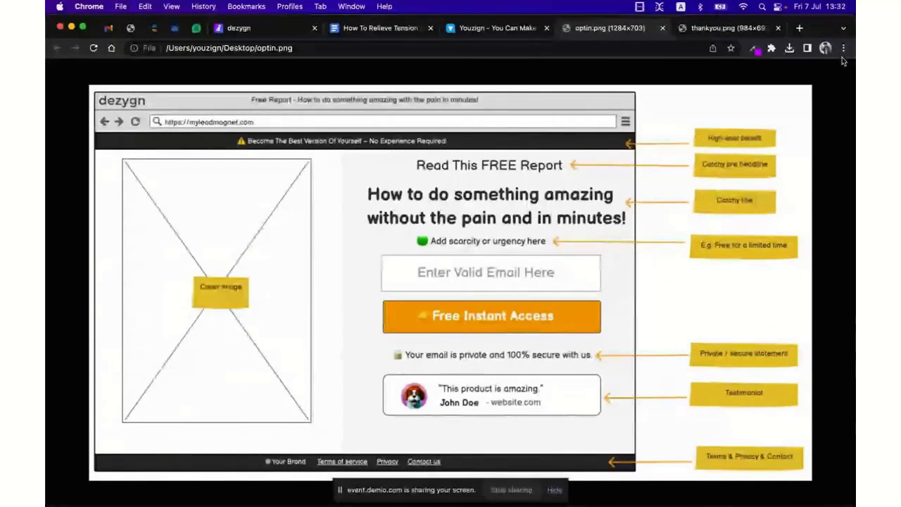
Step: Look over the thankyou.png wireframe, then return to the optin.png wireframe tab
left_click(708, 28)
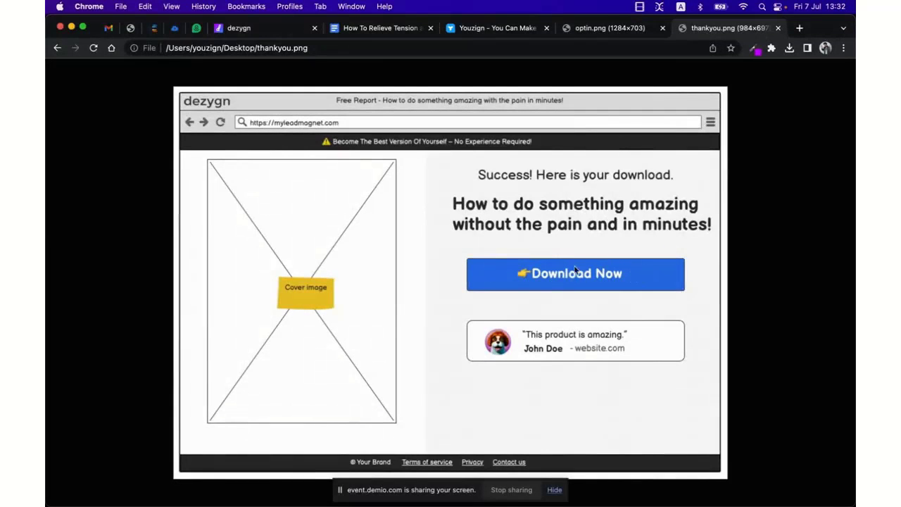
left_click(598, 28)
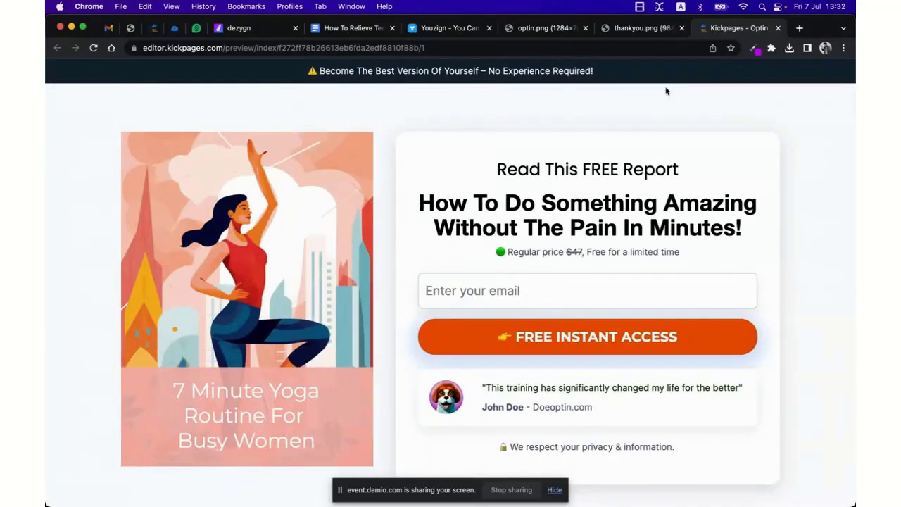
Step: Point out the 'Read This FREE Report' line, headline, price line, email field and privacy line
left_click_drag(486, 164, 689, 171)
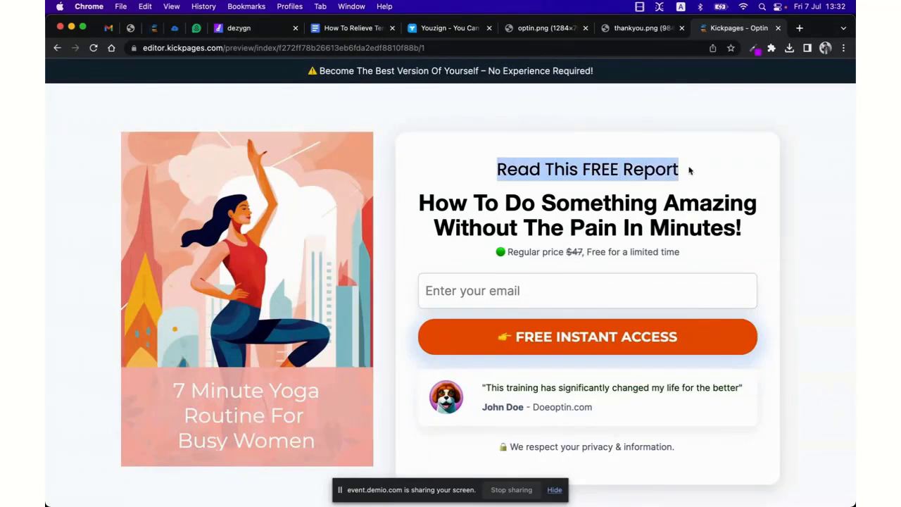
triple_click(588, 204)
triple_click(607, 252)
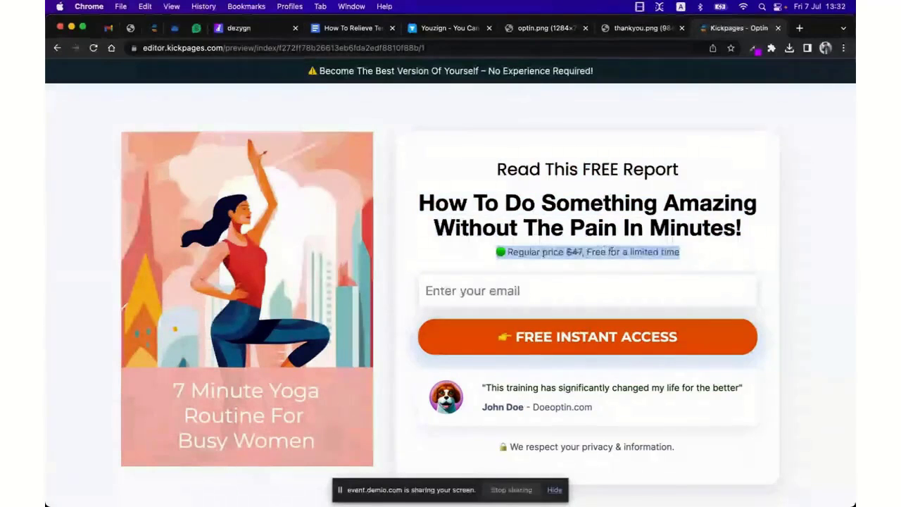
left_click(616, 285)
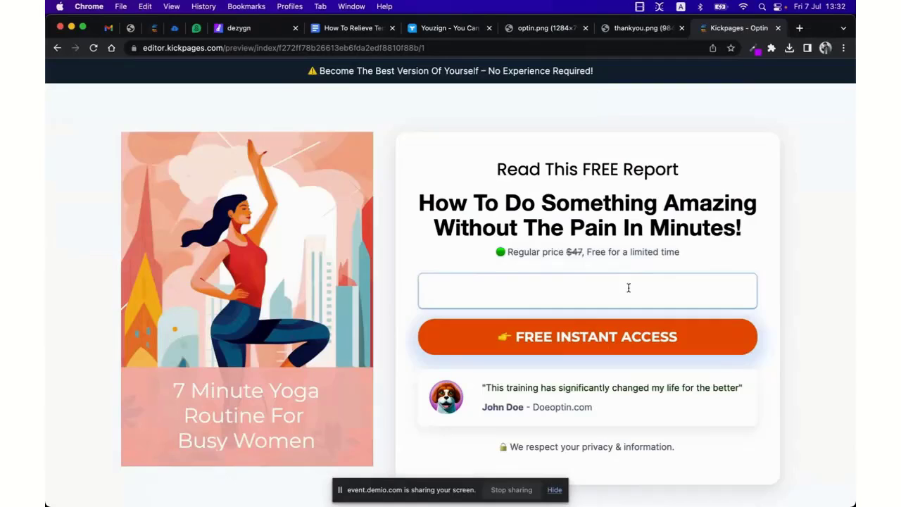
left_click(783, 321)
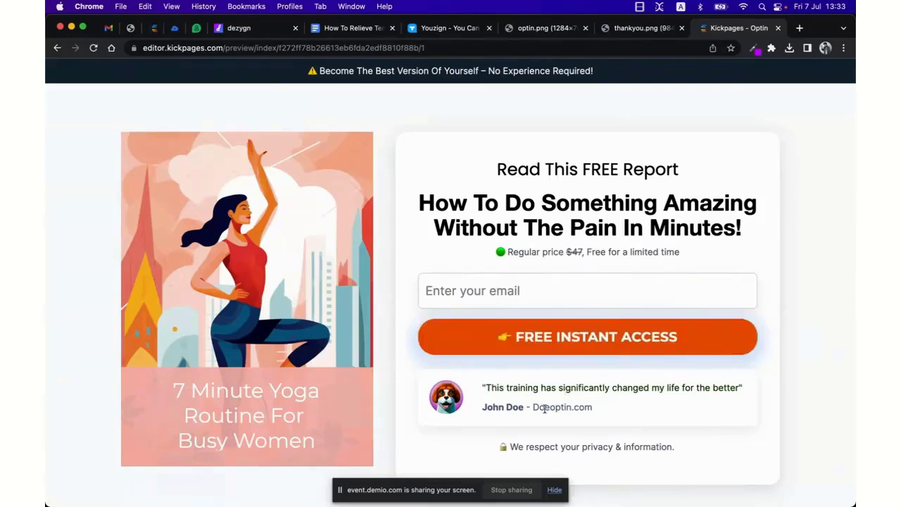
triple_click(640, 448)
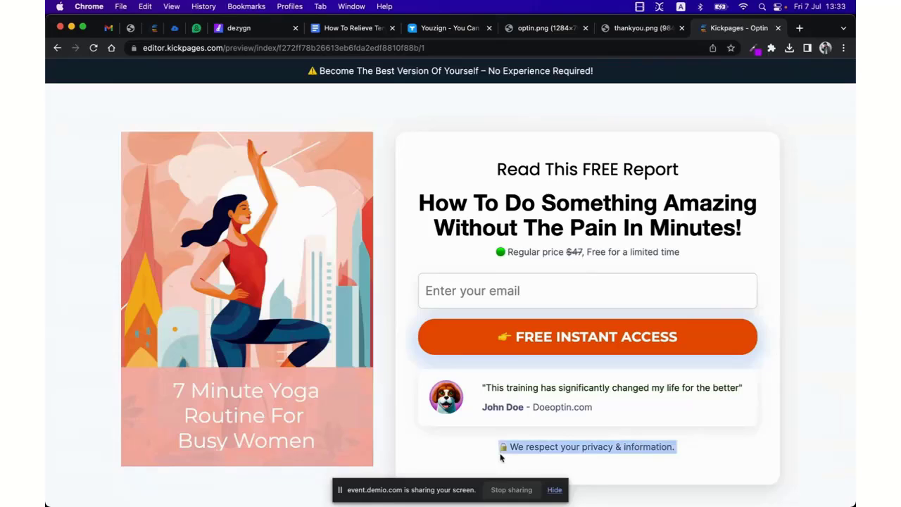
Step: Point out the footer Terms and Privacy links and headline-to-email block, then go to the Kickpages dashboard
scroll(620, 450, "down", 2)
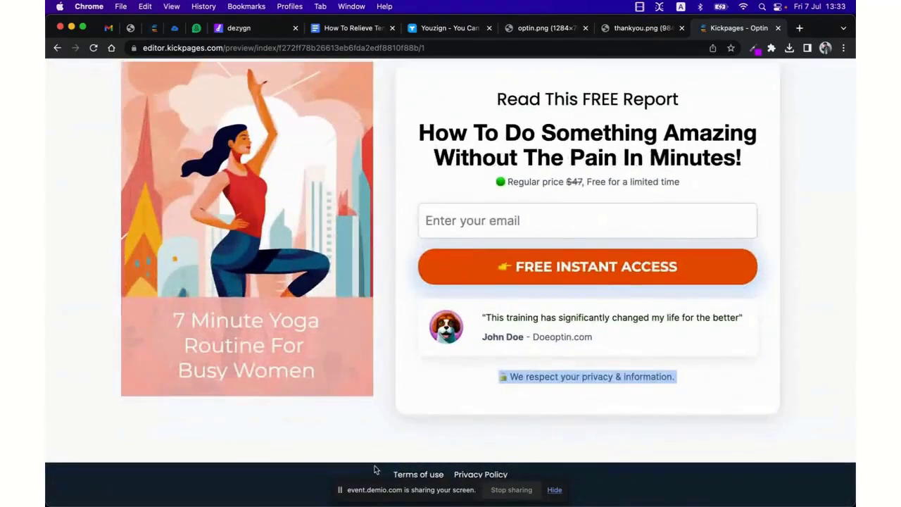
left_click_drag(376, 472, 542, 484)
left_click(501, 410)
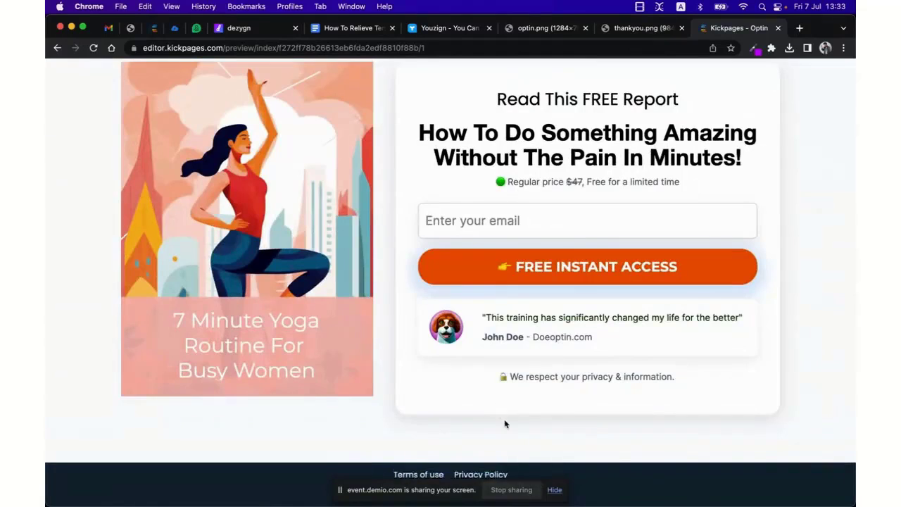
scroll(450, 316, "up", 2)
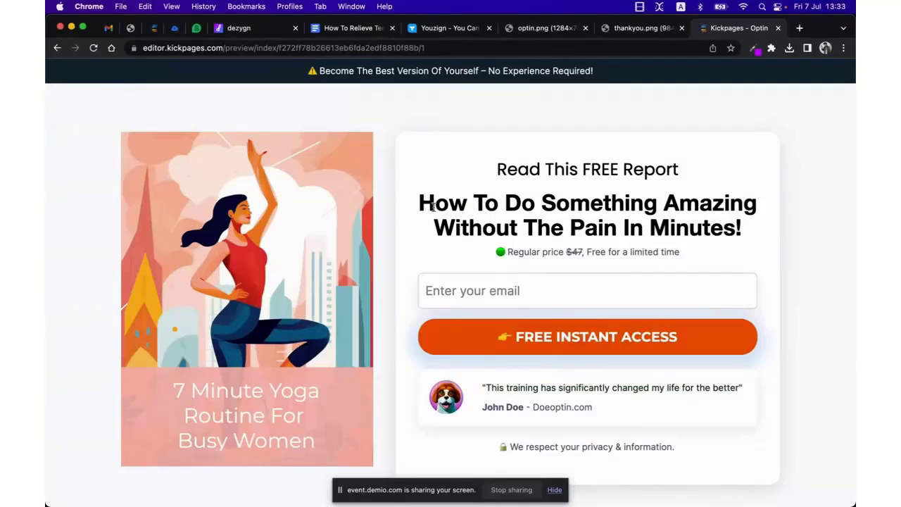
left_click_drag(433, 205, 744, 371)
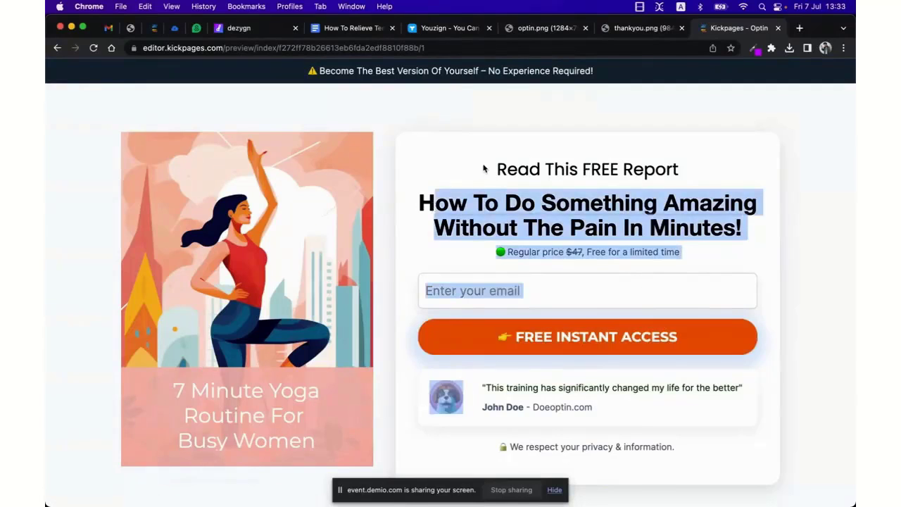
left_click_drag(484, 168, 507, 337)
left_click(506, 337)
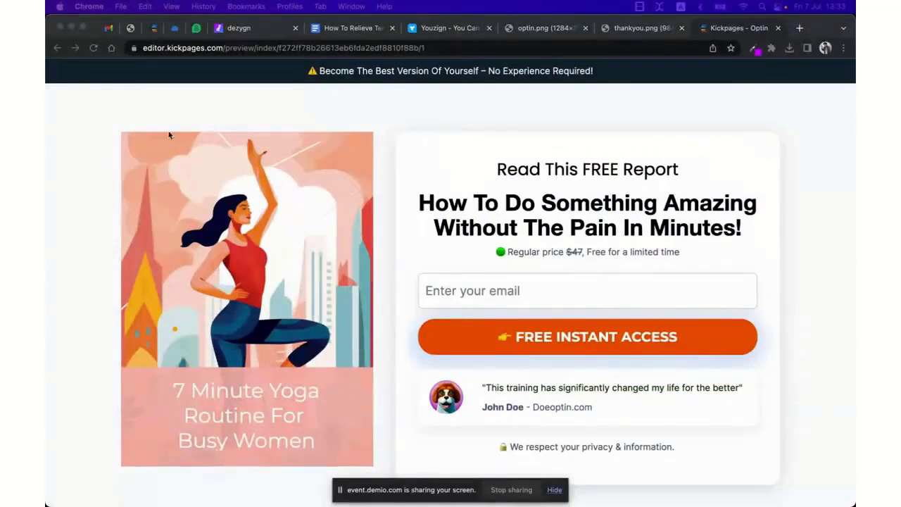
left_click(154, 28)
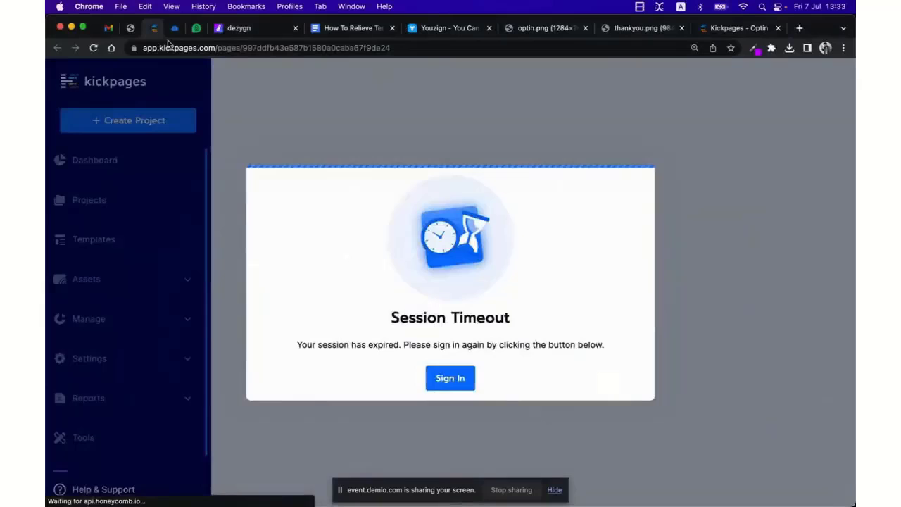
Step: Sign back in, open the Lead Magnet project and edit its Optin page
left_click(462, 378)
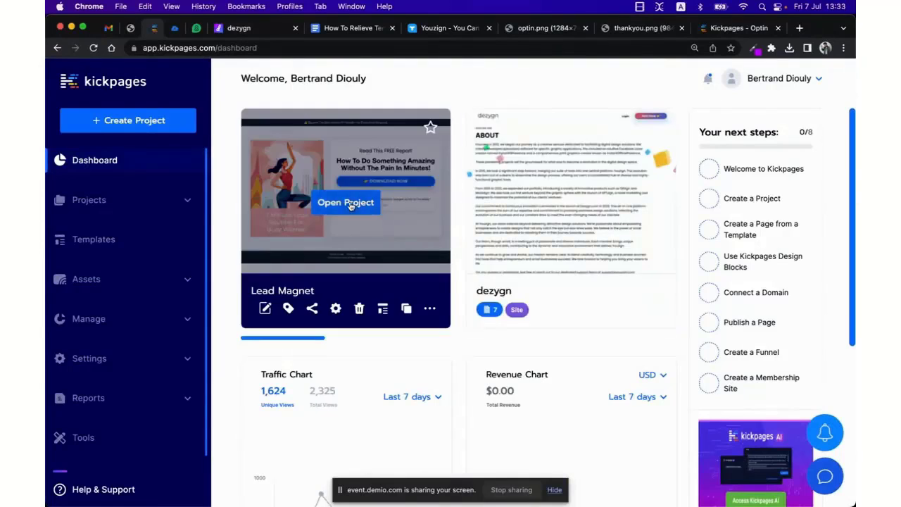
left_click(345, 202)
mouse_move(713, 327)
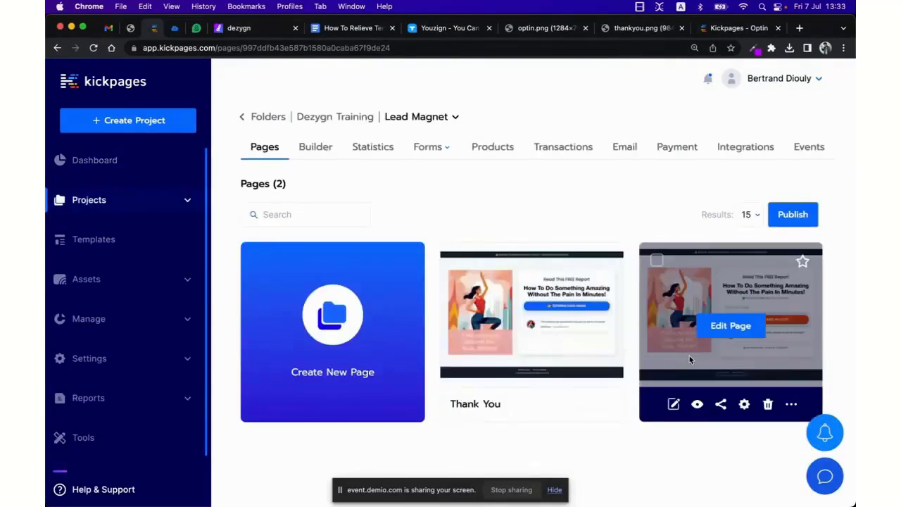
left_click(712, 328)
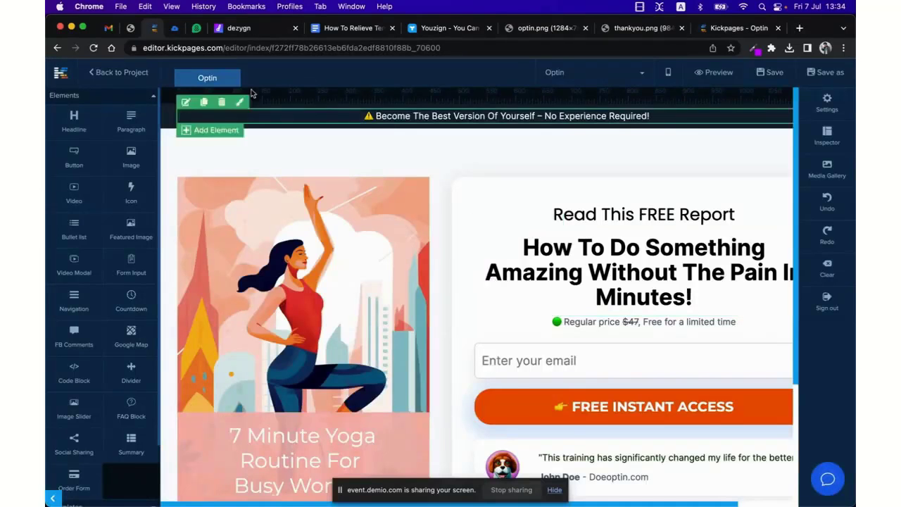
left_click(55, 496)
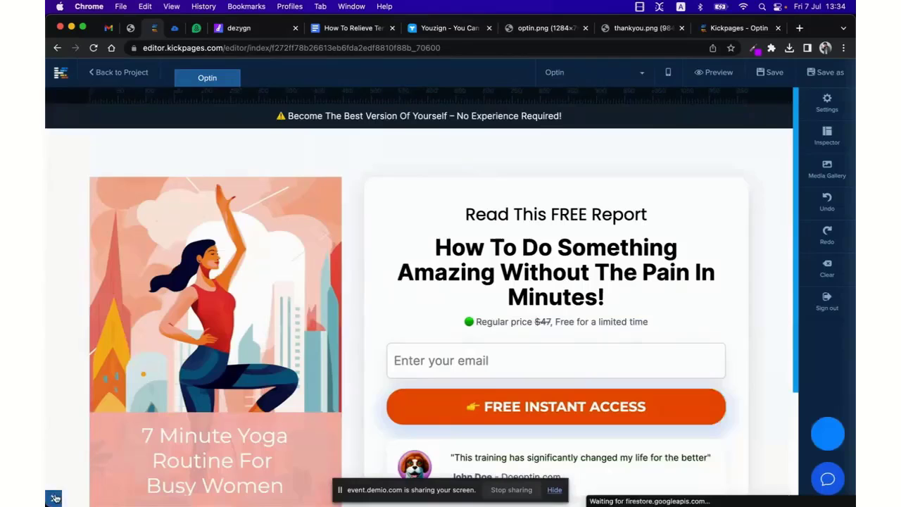
scroll(211, 356, "down", 1)
scroll(211, 355, "down", 4)
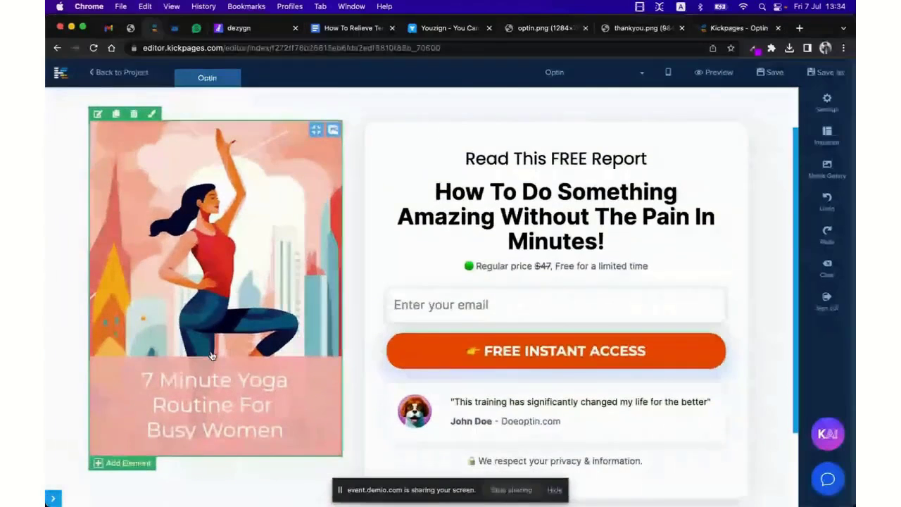
scroll(211, 356, "up", 5)
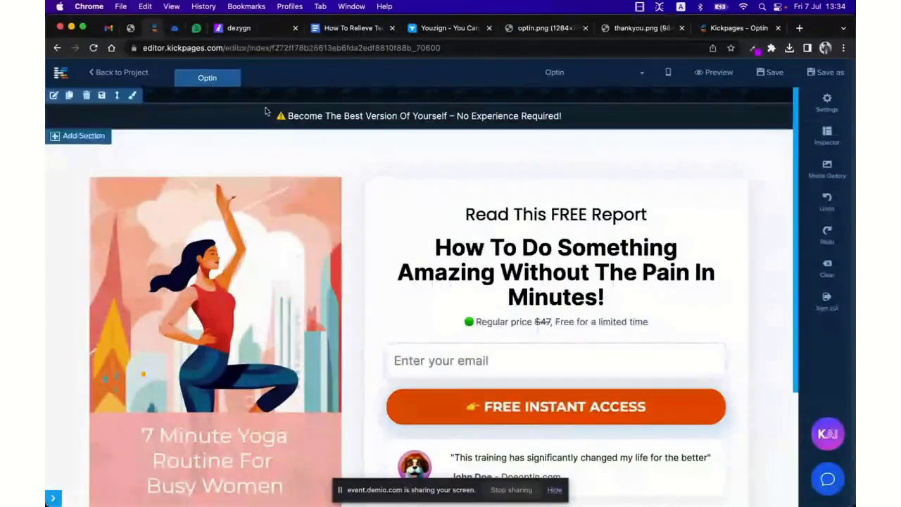
double_click(304, 114)
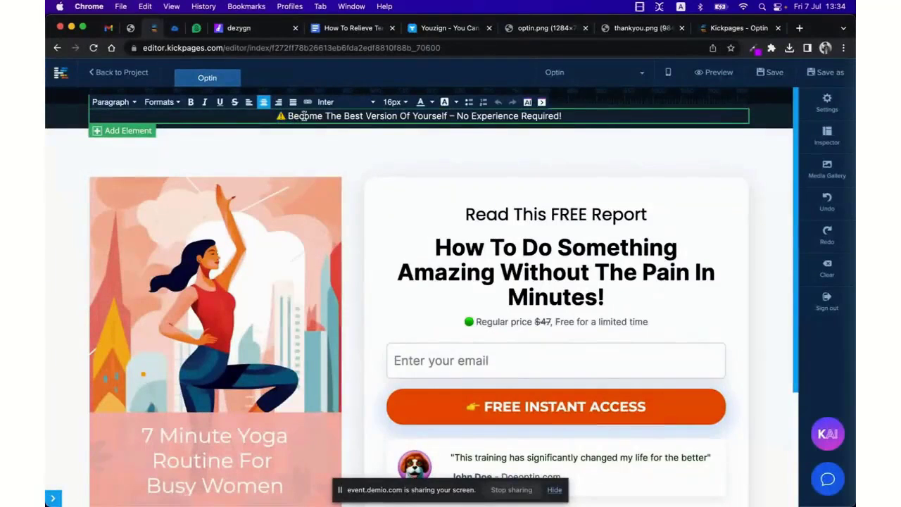
left_click(304, 115)
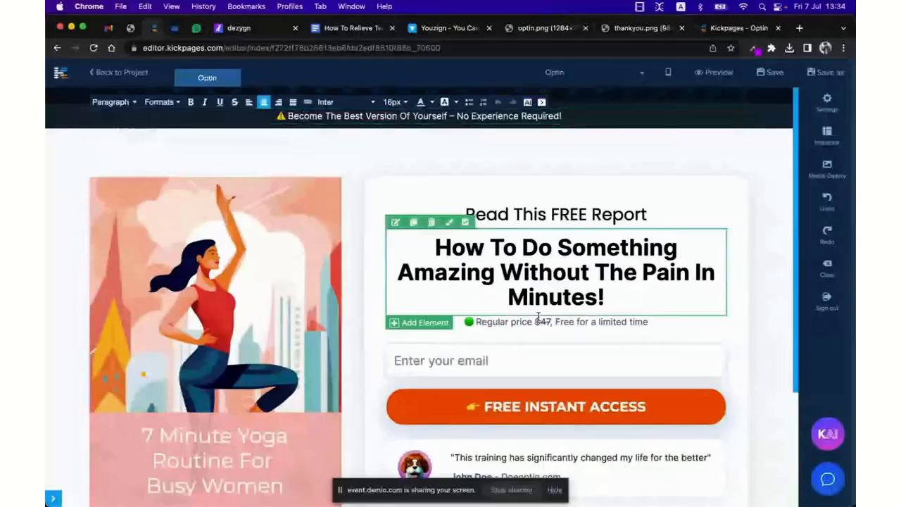
triple_click(299, 117)
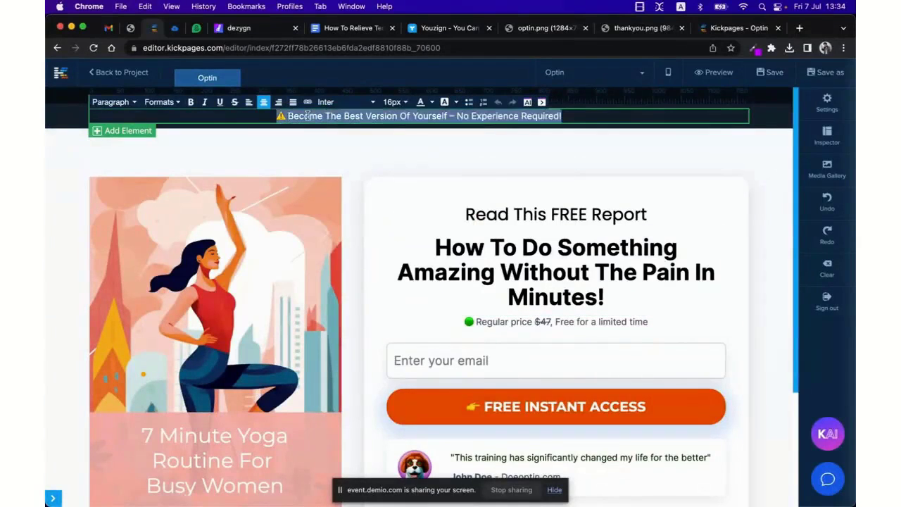
left_click(288, 115)
left_click_drag(278, 116, 321, 114)
triple_click(310, 116)
left_click(281, 115)
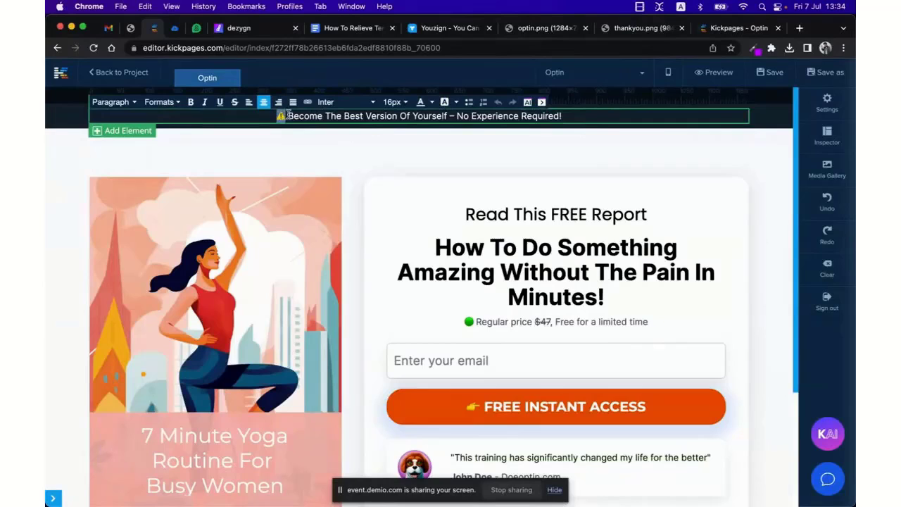
double_click(291, 115)
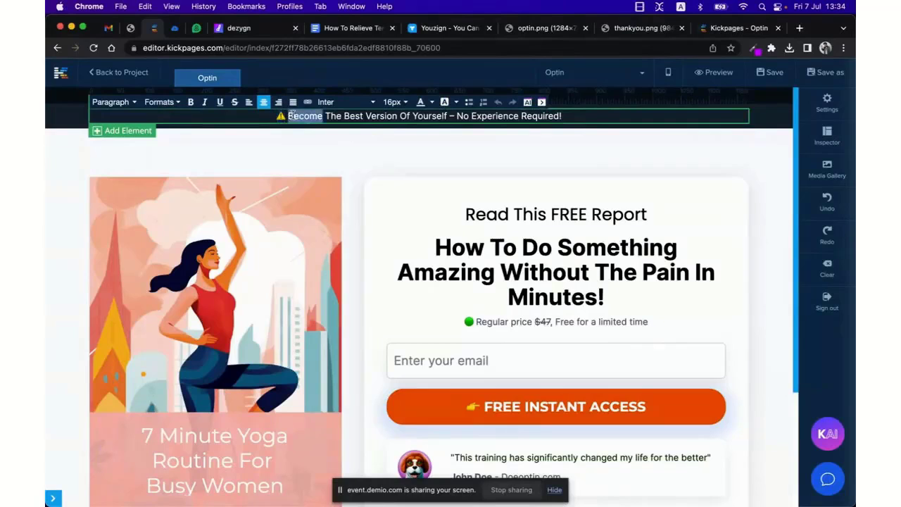
left_click(566, 400)
triple_click(566, 401)
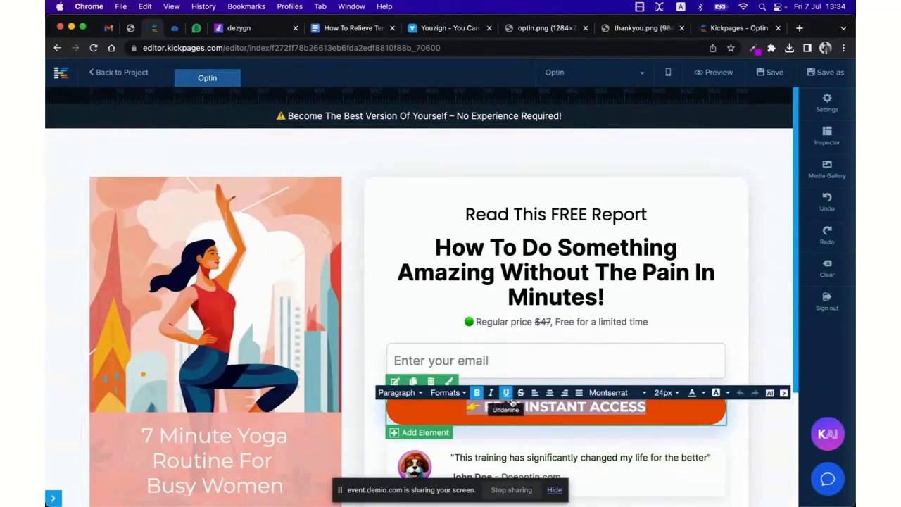
triple_click(479, 320)
left_click(465, 321)
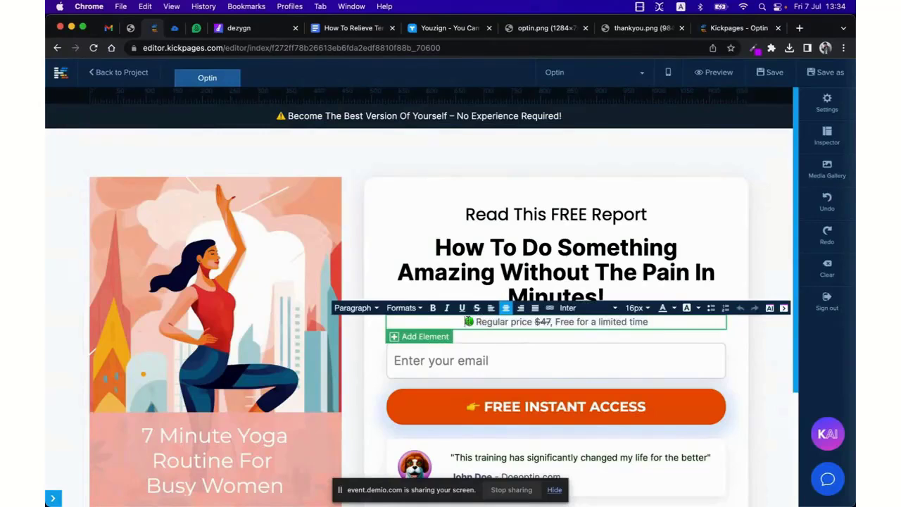
triple_click(476, 321)
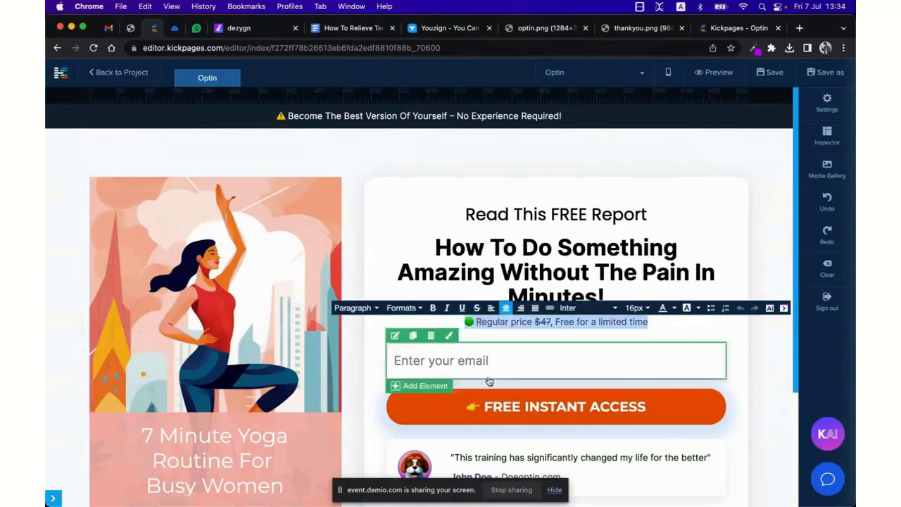
scroll(501, 406, "down", 1)
scroll(503, 407, "down", 3)
scroll(503, 406, "up", 3)
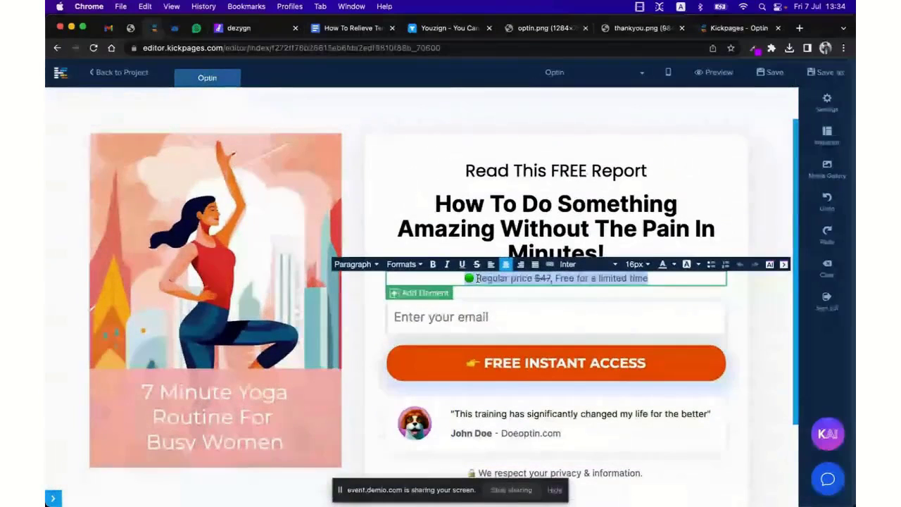
scroll(211, 282, "up", 1)
left_click(70, 221)
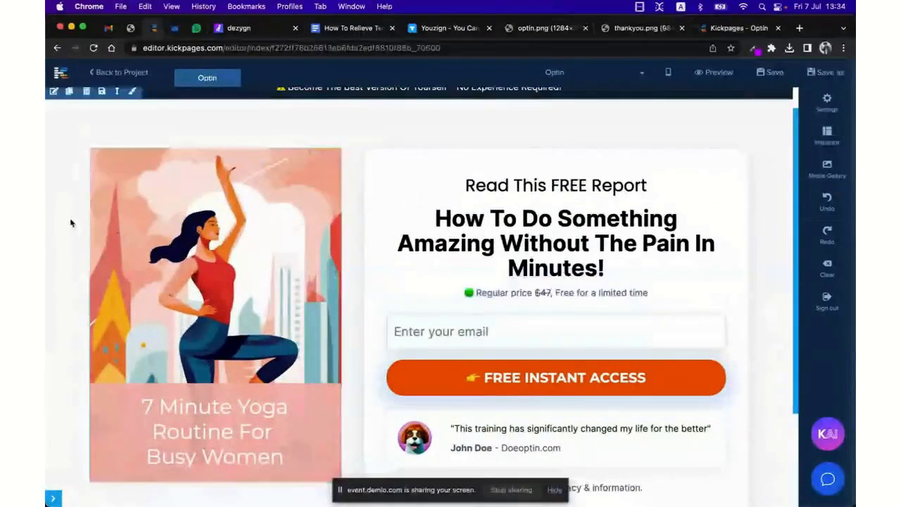
scroll(72, 222, "up", 2)
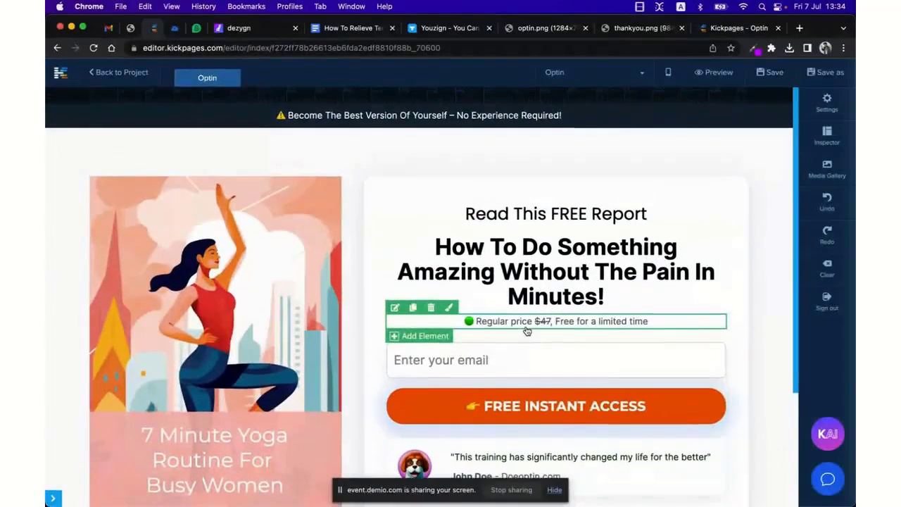
scroll(527, 331, "down", 1)
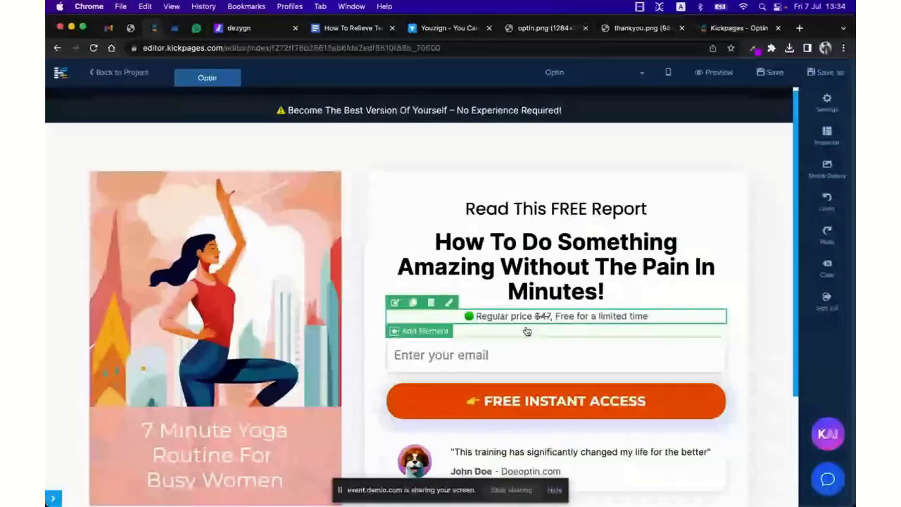
scroll(549, 333, "down", 1)
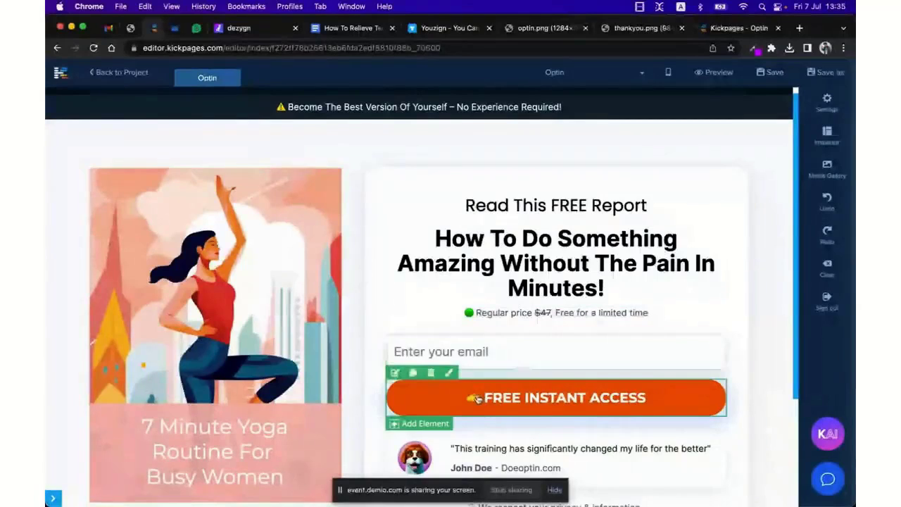
scroll(488, 296, "up", 1)
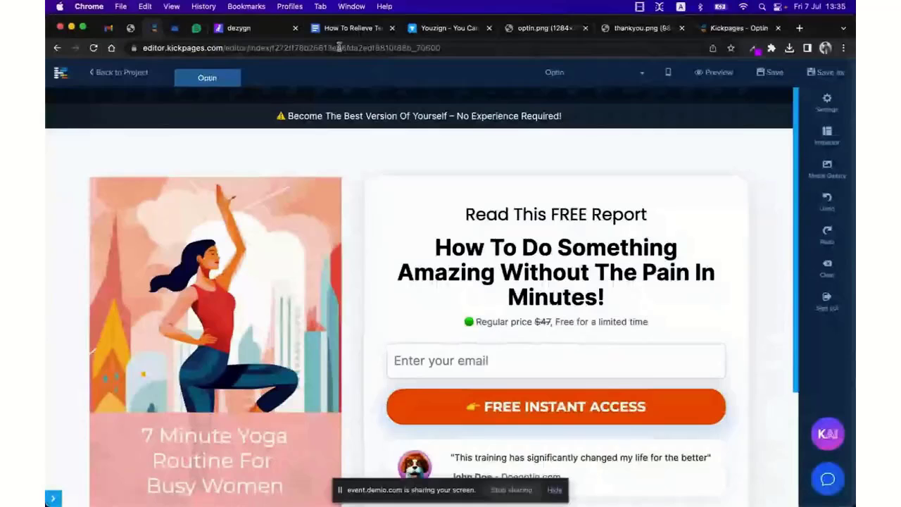
Step: Load emojipedia.org in a new tab and reposition that tab in the tab bar
key("super+t")
type("emojipedia.org")
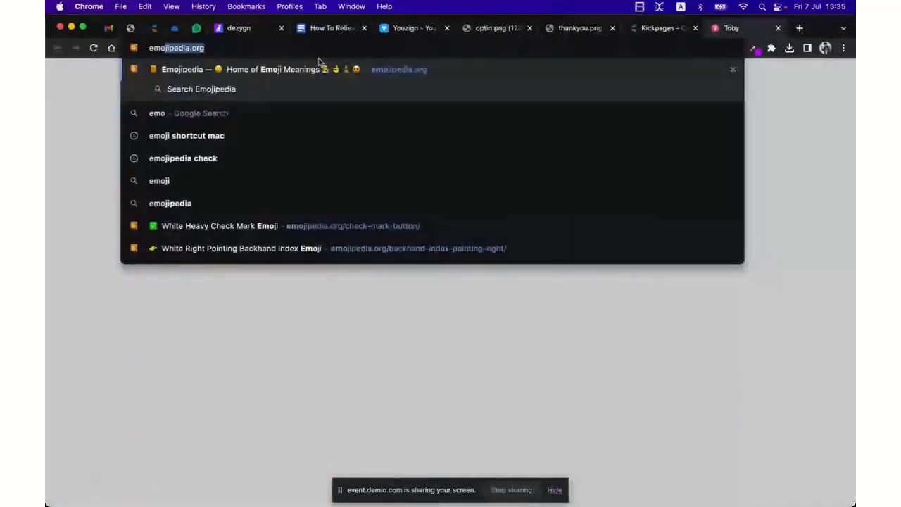
key("Return")
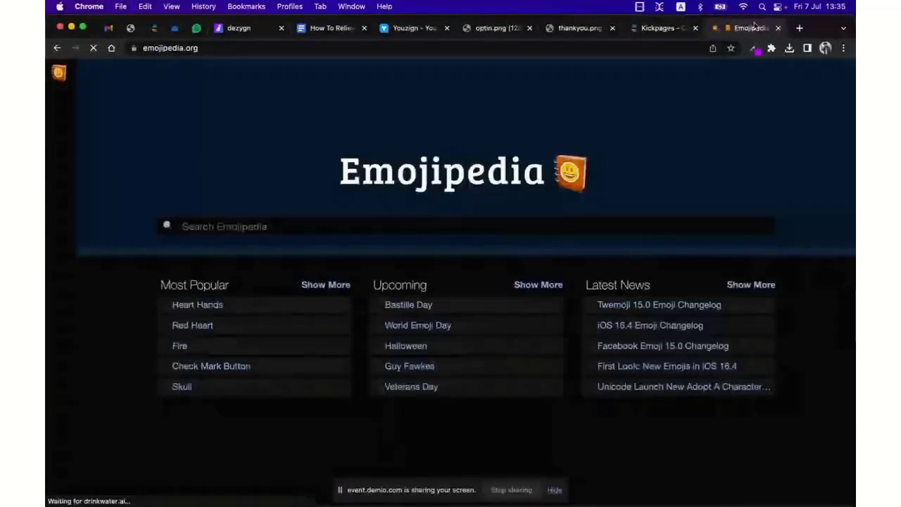
left_click_drag(754, 26, 257, 27)
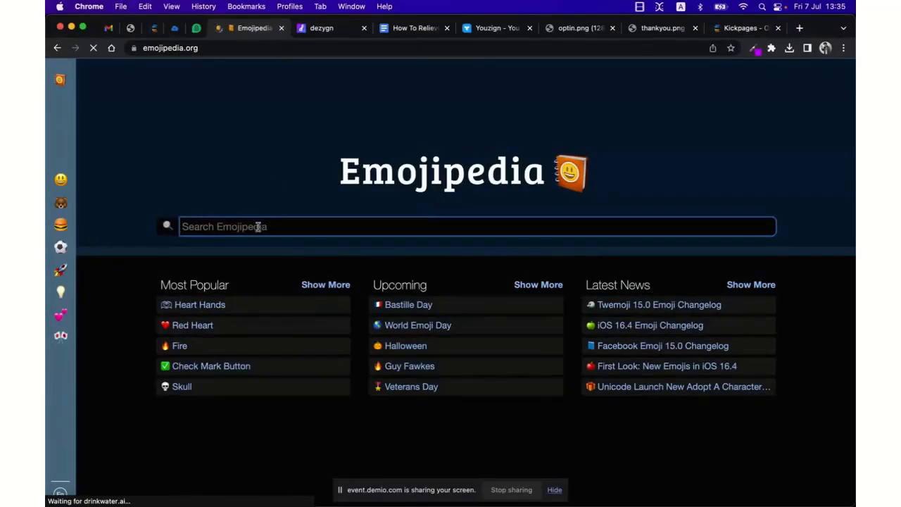
Step: Search 'backhand' and copy the Backhand Index Pointing Right emoji
type("backha")
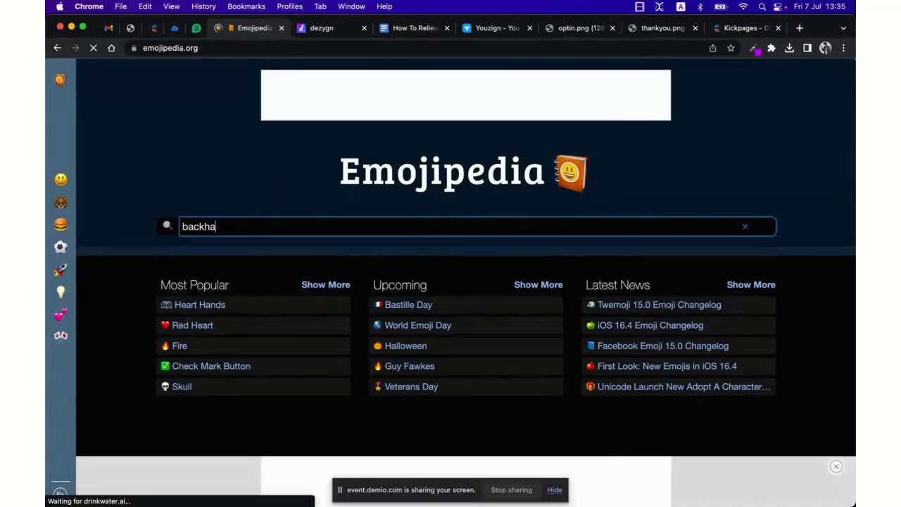
type("nd")
key("Return")
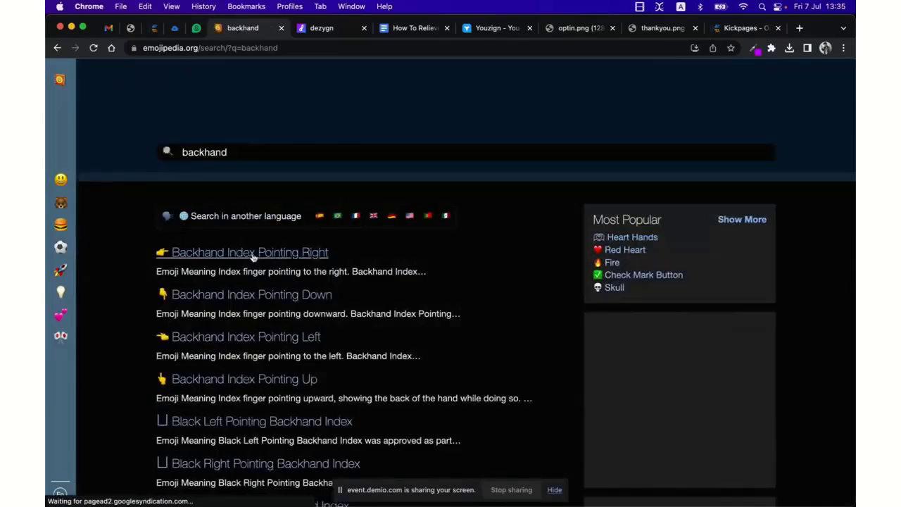
left_click(253, 255)
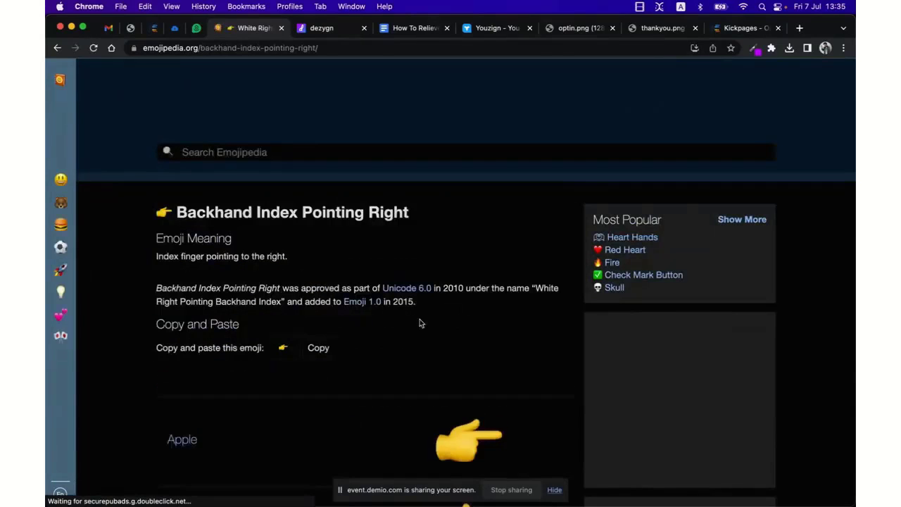
left_click(333, 351)
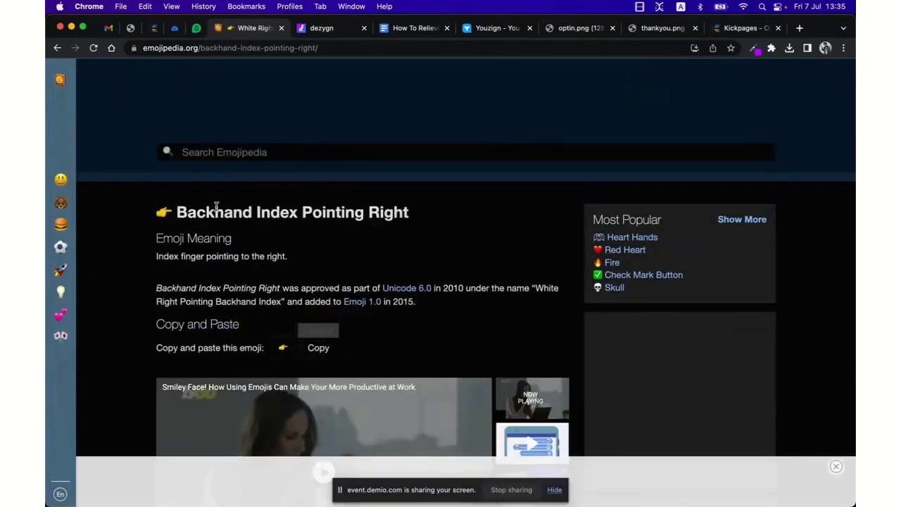
Step: Paste the copied pointing-right emoji after 'Minutes!' in the opt-in page headline
left_click(154, 27)
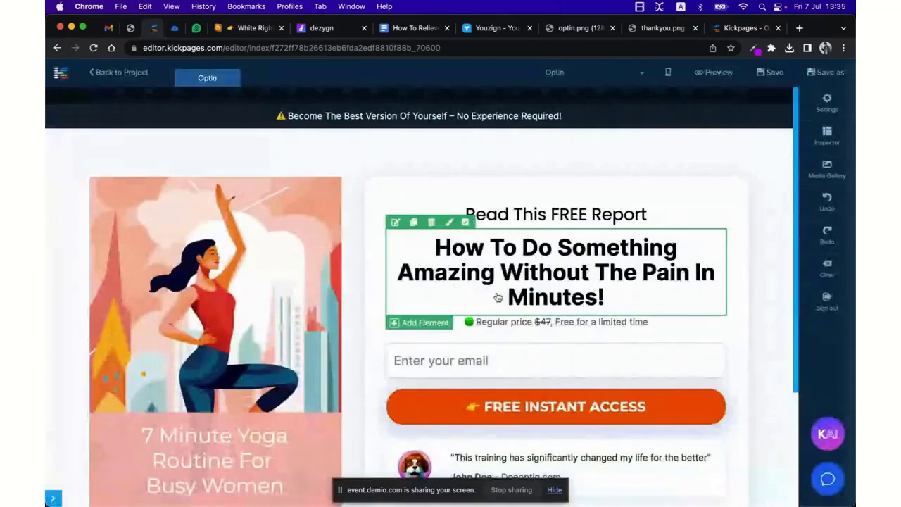
left_click(603, 296)
key("cmd+v")
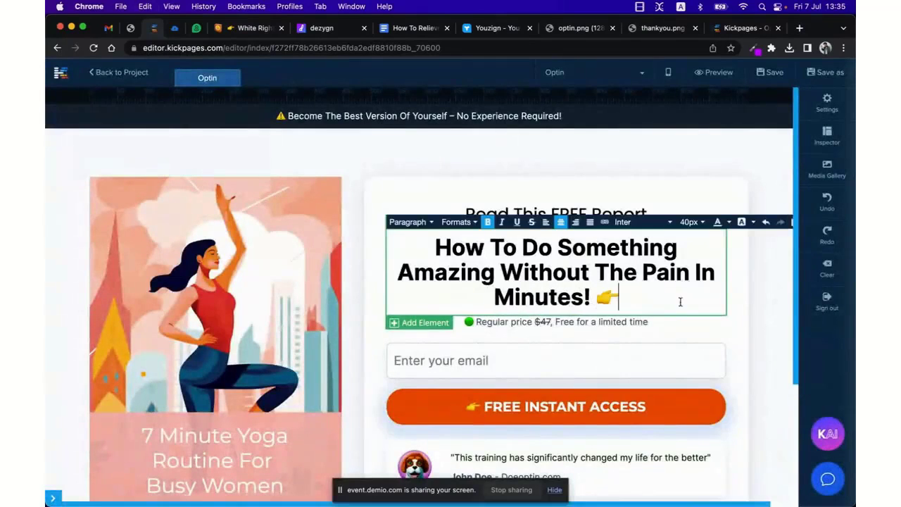
left_click(759, 321)
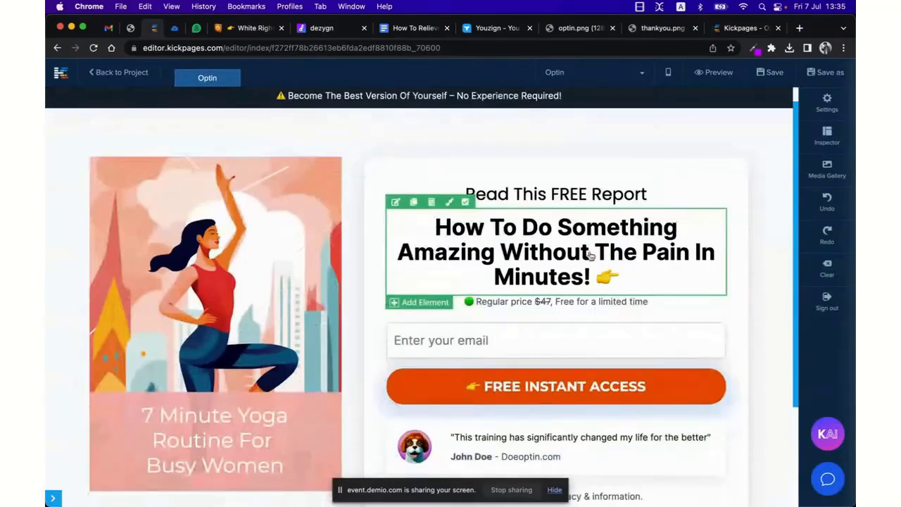
scroll(753, 351, "down", 3)
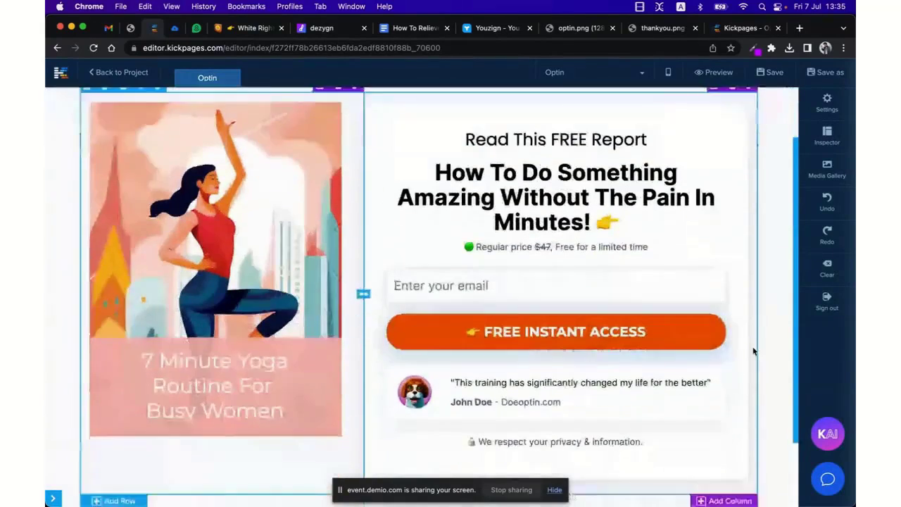
scroll(753, 351, "up", 3)
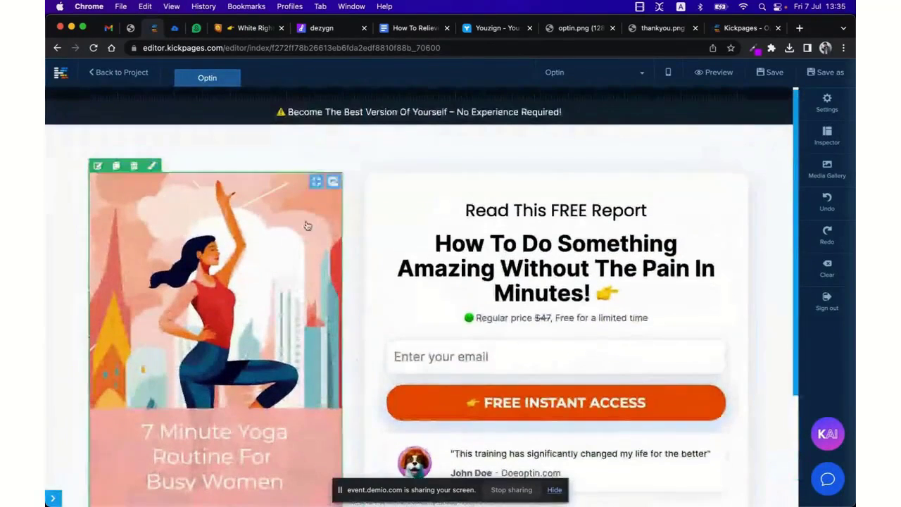
Step: Replace the opt-in cover image with the uploaded 'How To Relieve Tension at Work' ebook cover
left_click(254, 217)
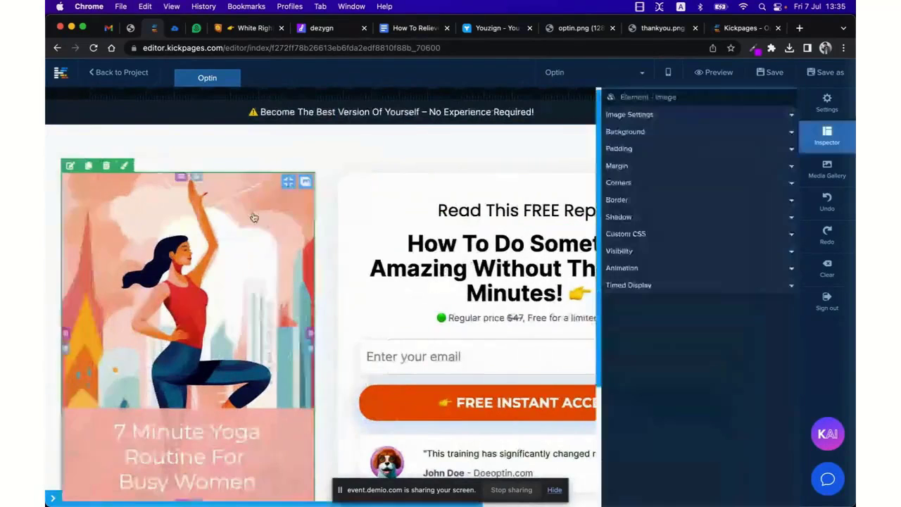
left_click(671, 116)
left_click(725, 156)
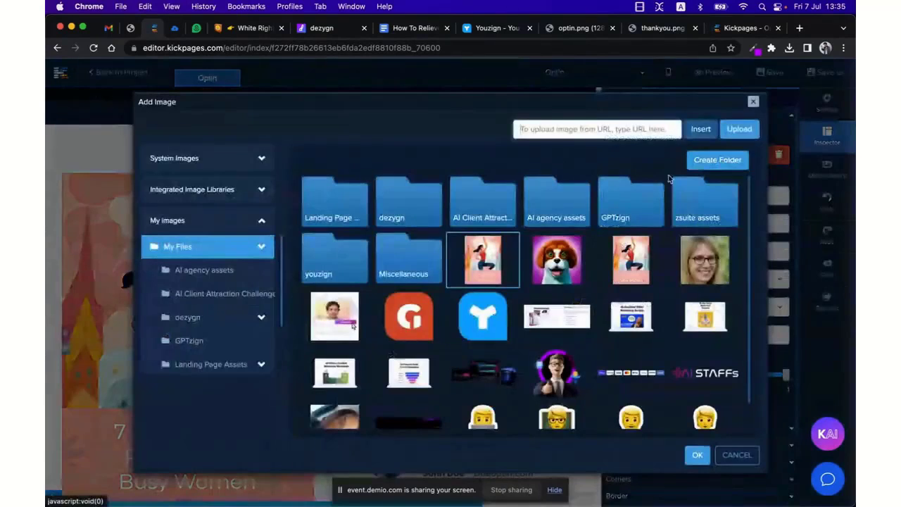
left_click(737, 129)
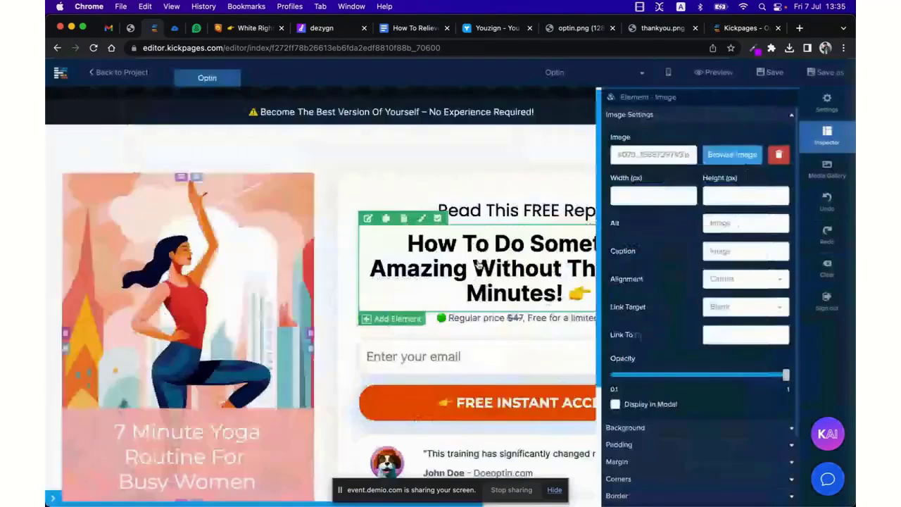
left_click(821, 140)
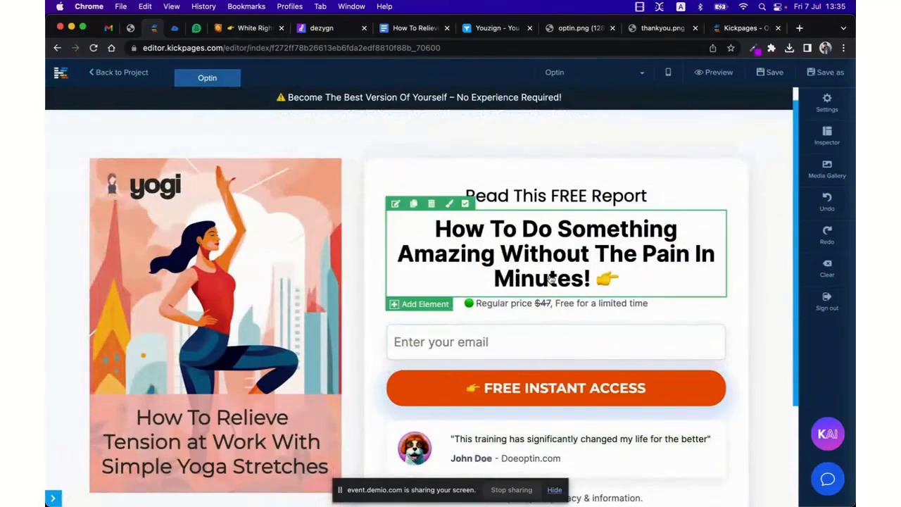
Step: Review the updated opt-in page, glancing at the pointing-hand emoji page and back
scroll(561, 323, "down", 4)
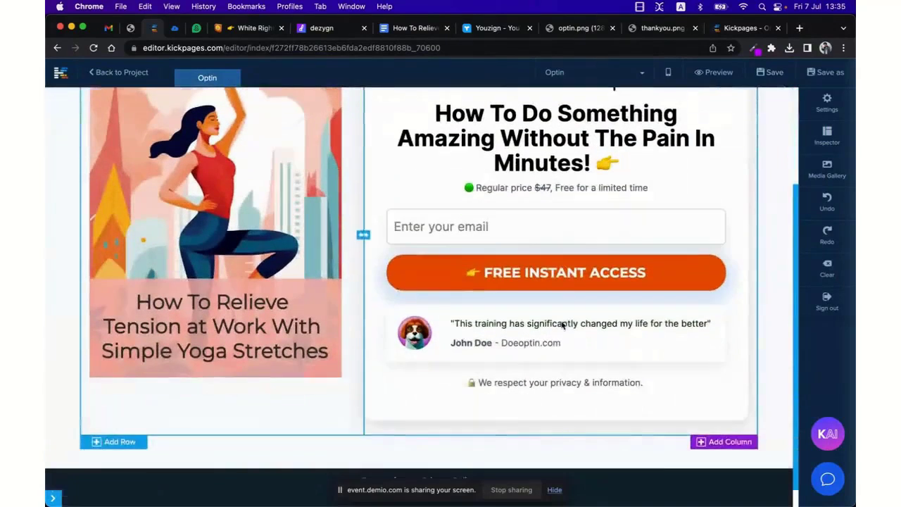
scroll(556, 408, "up", 5)
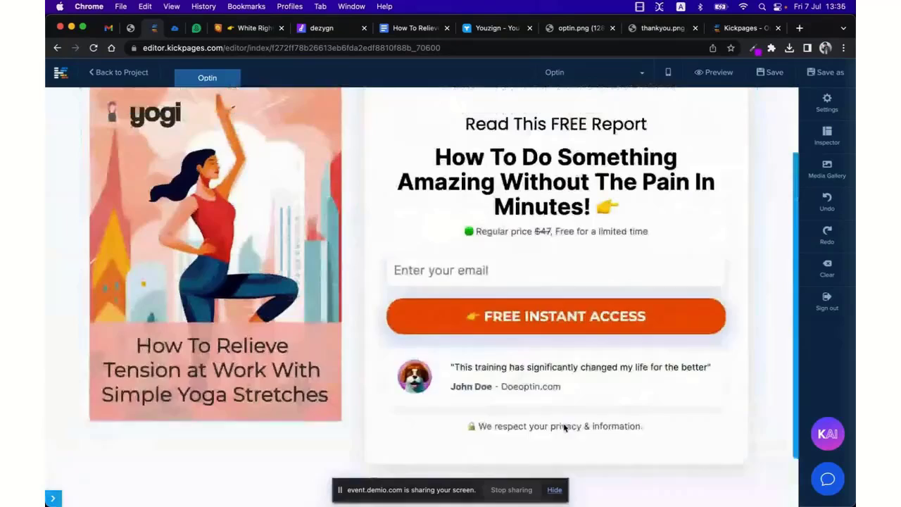
left_click(250, 28)
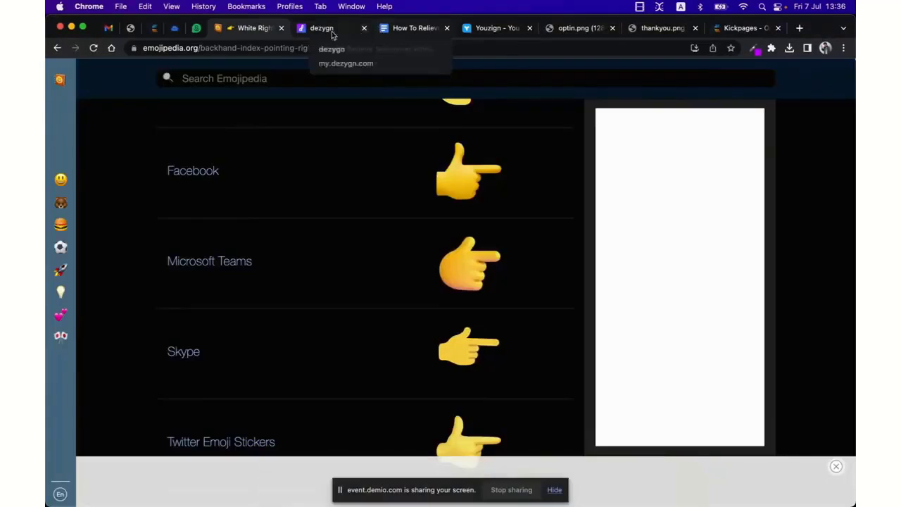
left_click(155, 29)
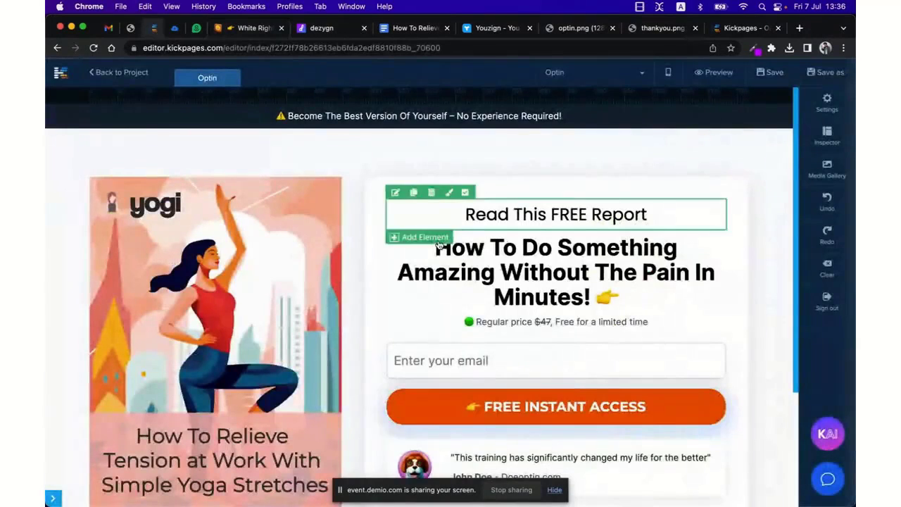
Step: Open the project's Thank You page in the editor with the elements sidebar hidden
left_click(99, 82)
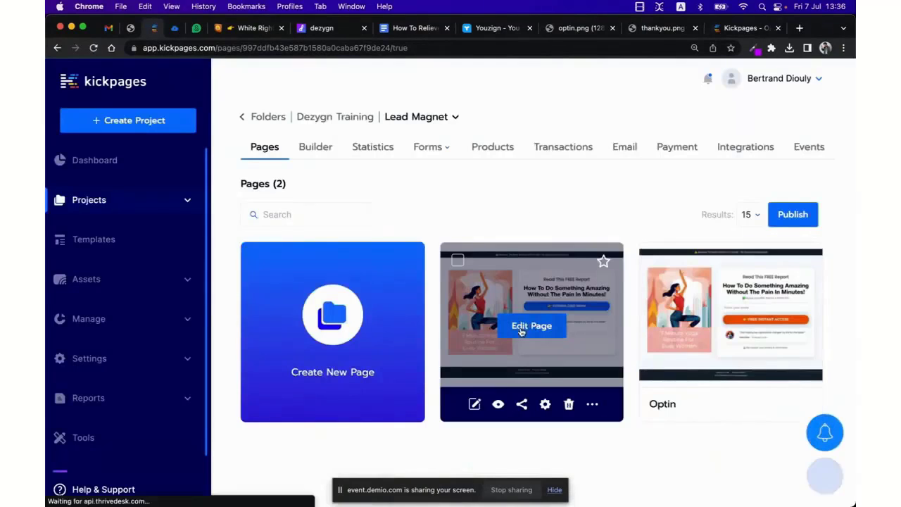
left_click(521, 330)
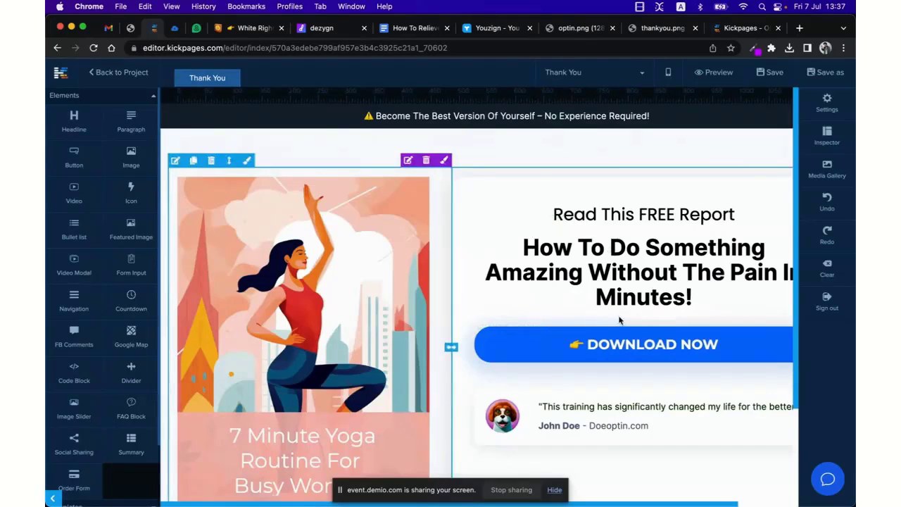
left_click(52, 498)
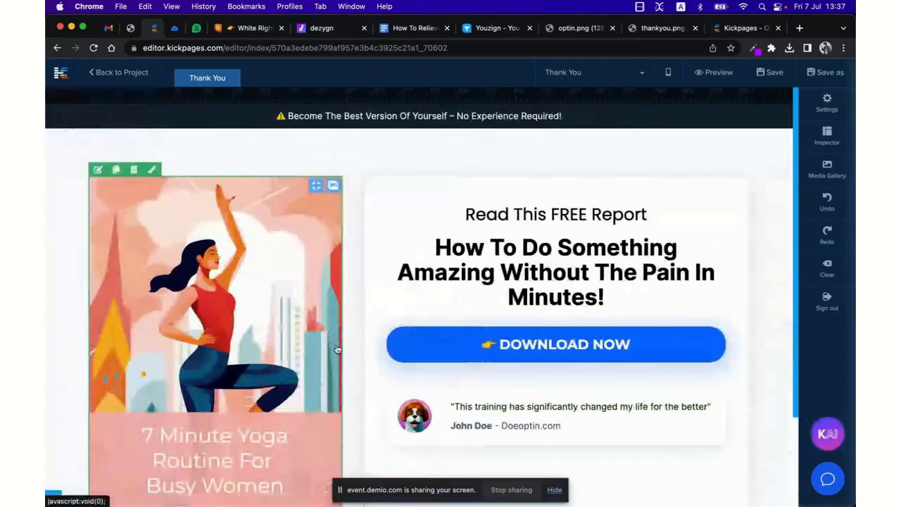
scroll(337, 348, "down", 1)
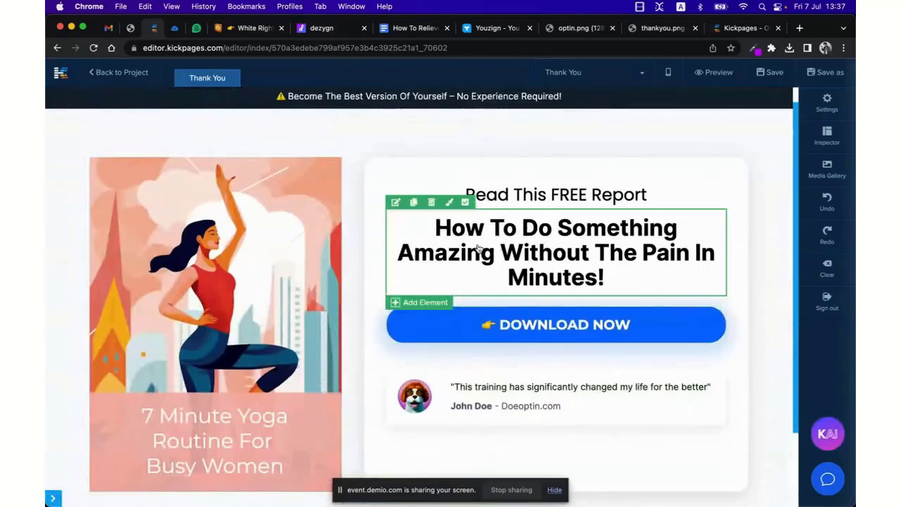
Step: Retype the Thank You headline as 'Check Your Email For Access', fixing the typos
triple_click(608, 266)
type("Cehck")
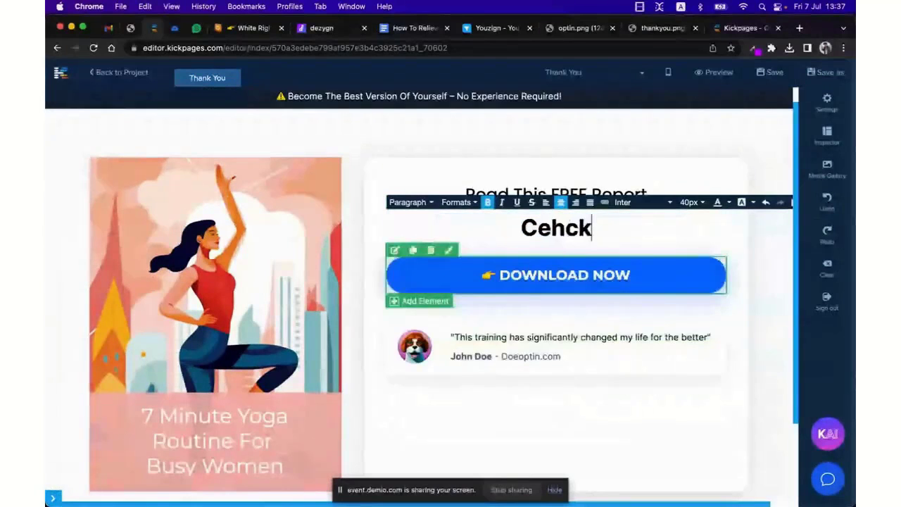
key("BackSpace")
key("BackSpace")
key("BackSpace")
key("BackSpace")
type("heck Your")
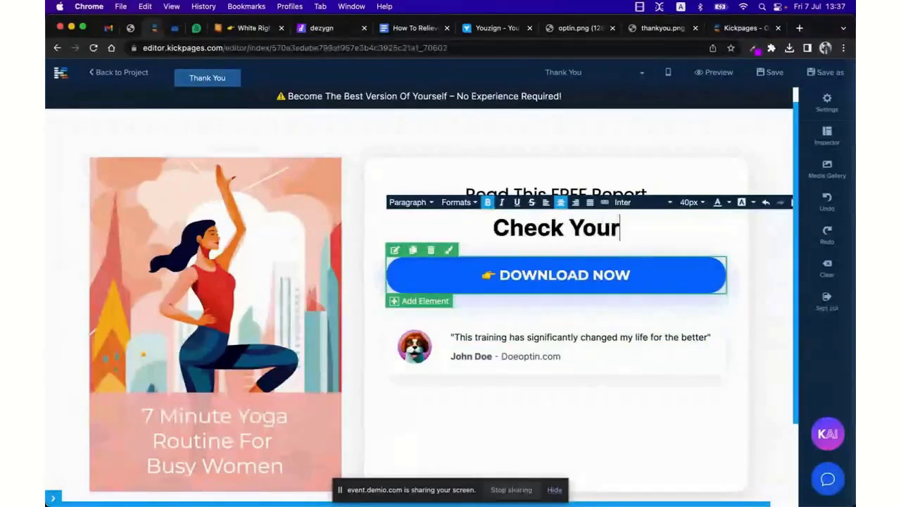
type(" Email Fo Acc")
key("BackSpace")
key("BackSpace")
key("BackSpace")
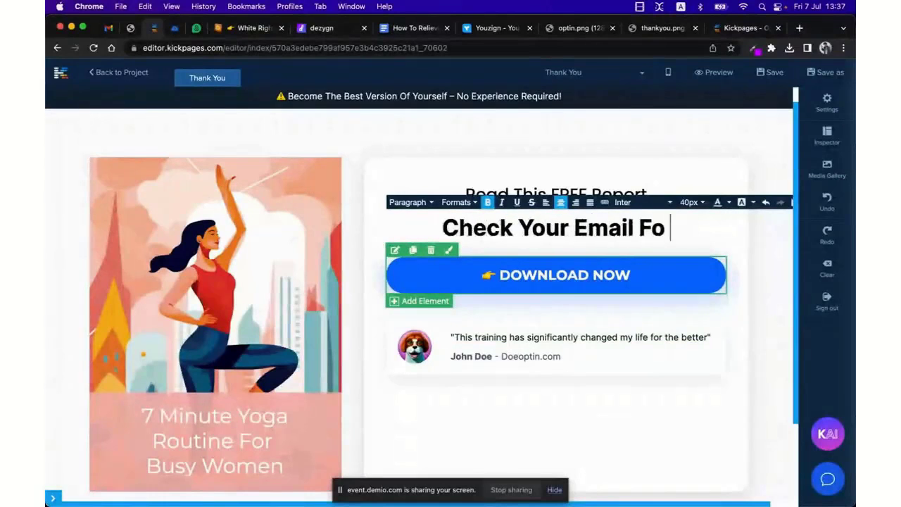
key("BackSpace")
type("r Access")
left_click(704, 335)
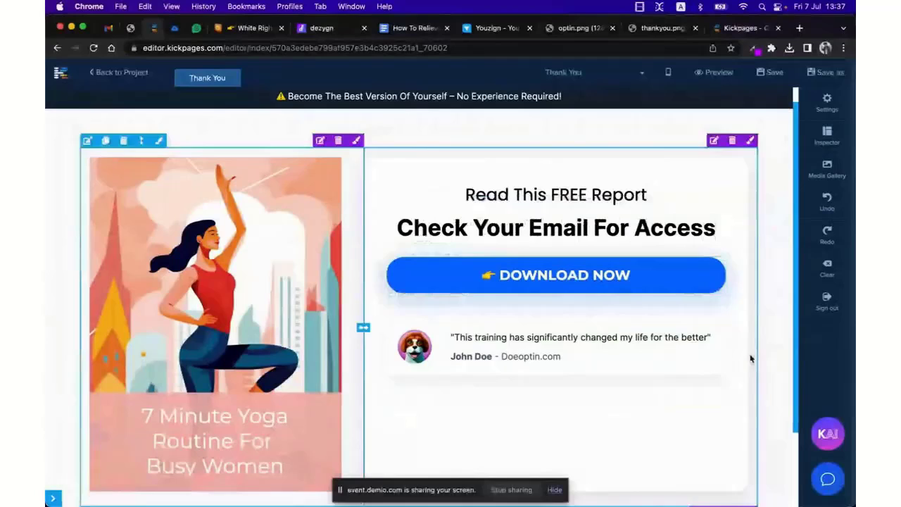
Step: Check the new headline, review the page, and return to the yoga ebook document
left_click(540, 235)
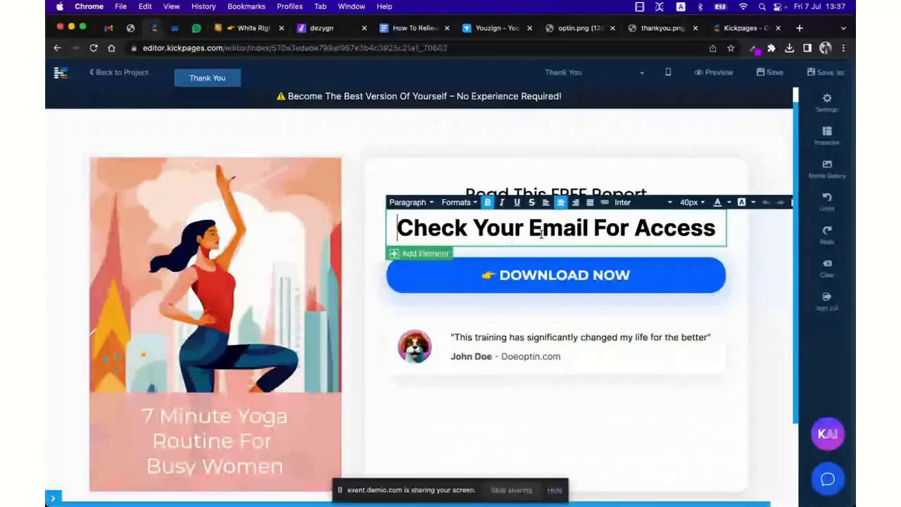
triple_click(540, 235)
left_click(777, 291)
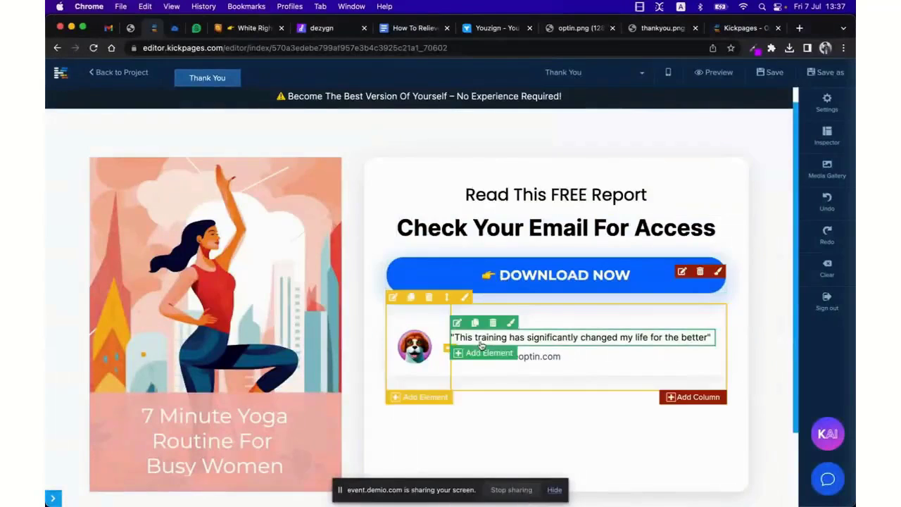
scroll(476, 360, "down", 2)
scroll(478, 360, "up", 3)
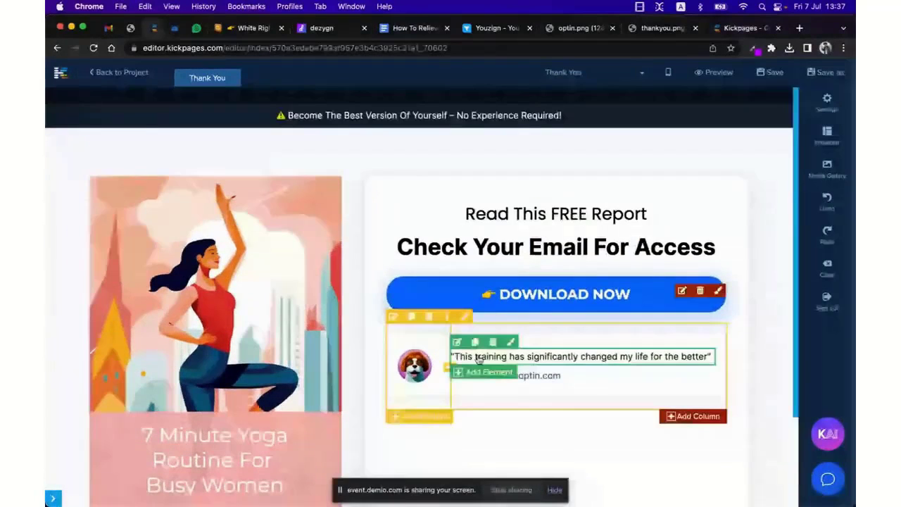
scroll(477, 360, "down", 1)
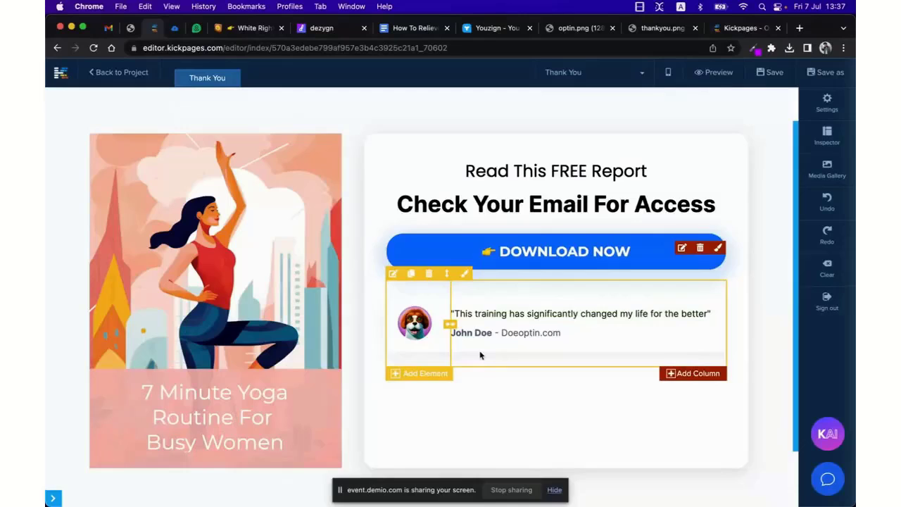
left_click(414, 28)
Step: Scroll the ebook, view the optin.png and thankyou.png wireframes, then bring up the Dezygn gallery
scroll(434, 301, "down", 3)
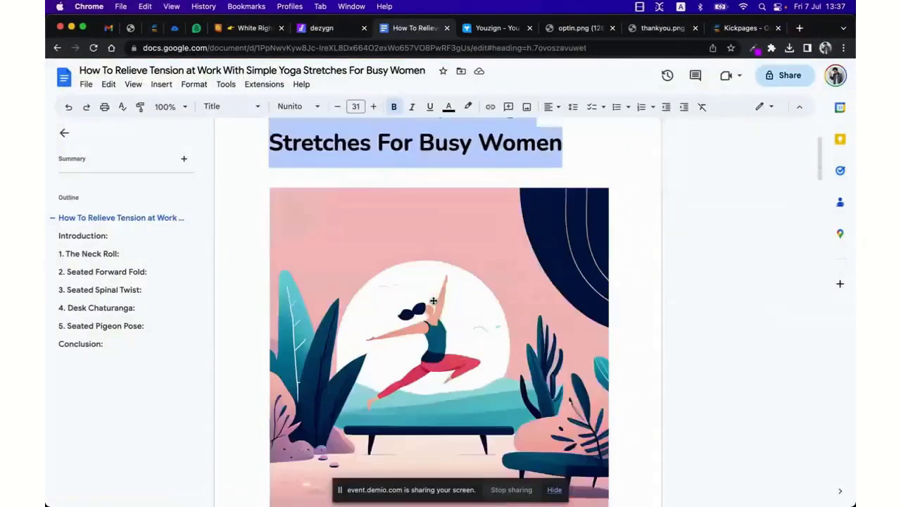
scroll(433, 302, "down", 2)
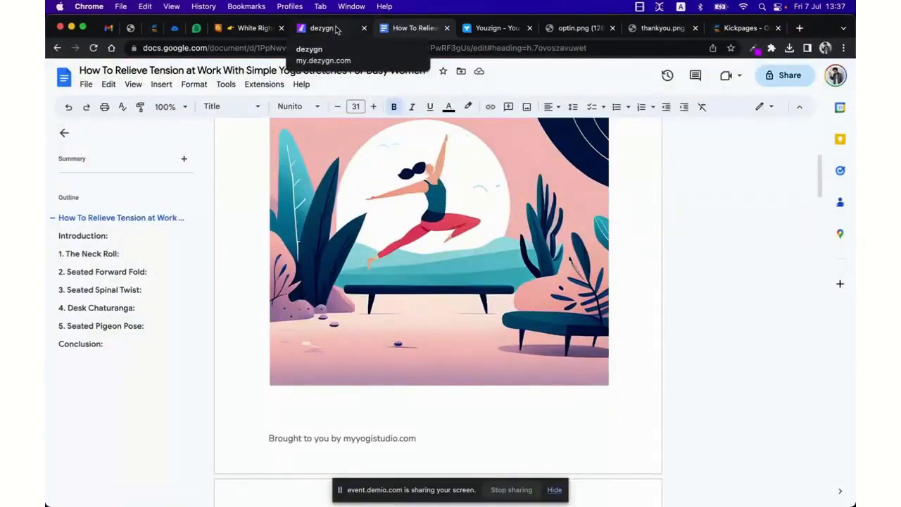
key("ctrl+Tab")
key("ctrl+Tab")
key("ctrl+Tab")
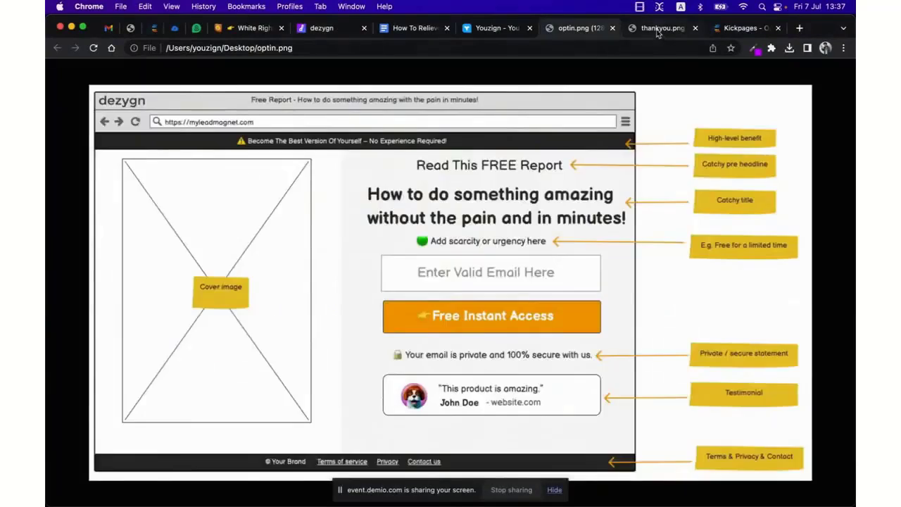
key("ctrl+Tab")
left_click(335, 33)
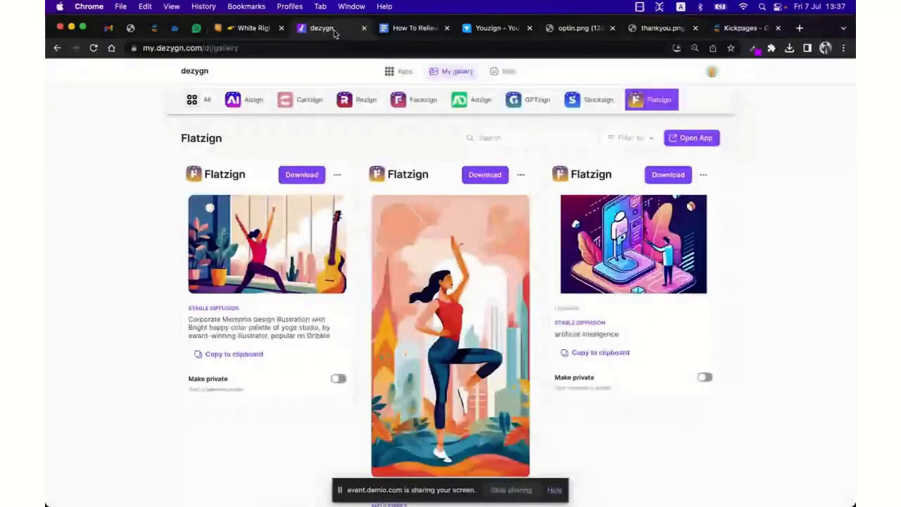